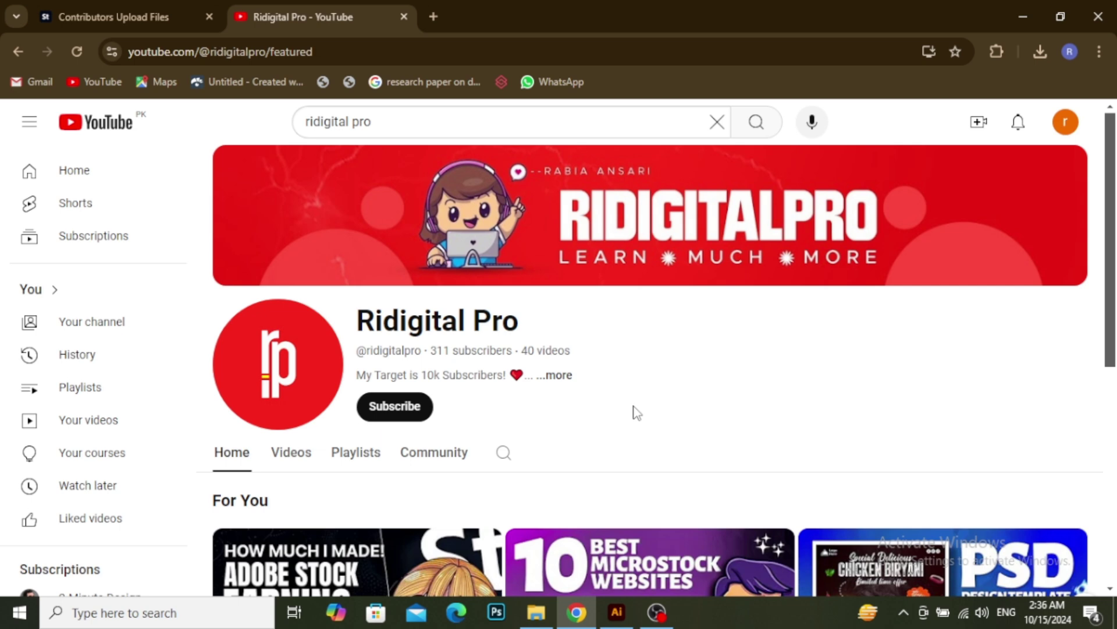
Open the Adobe Stock contributor dashboard and examine the upload requirements for vector files.
key(ctrl+Tab)
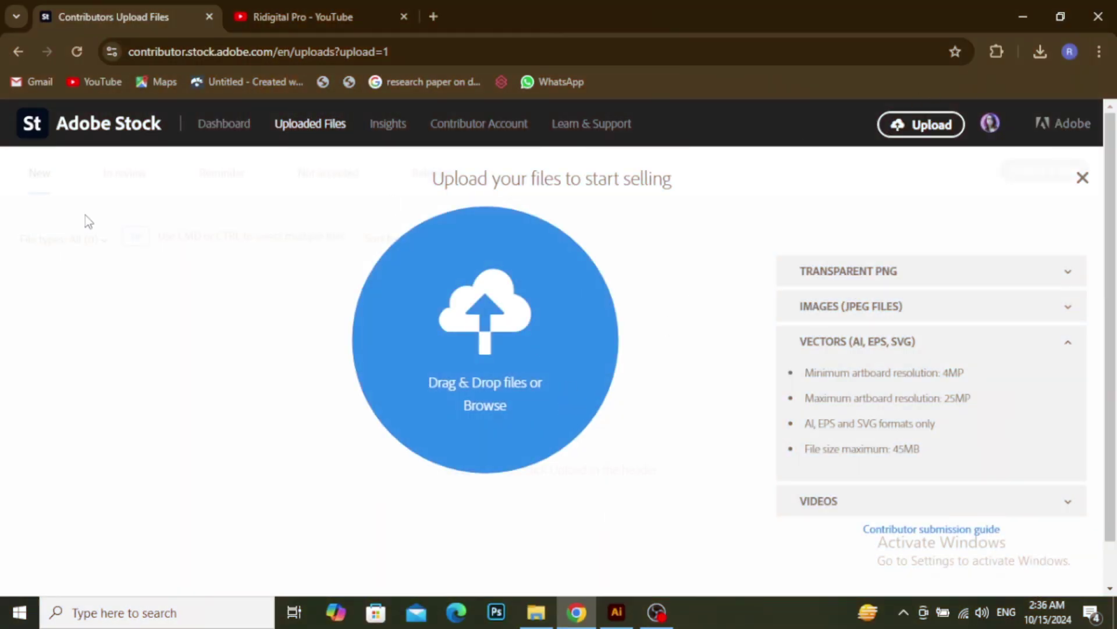
click(220, 128)
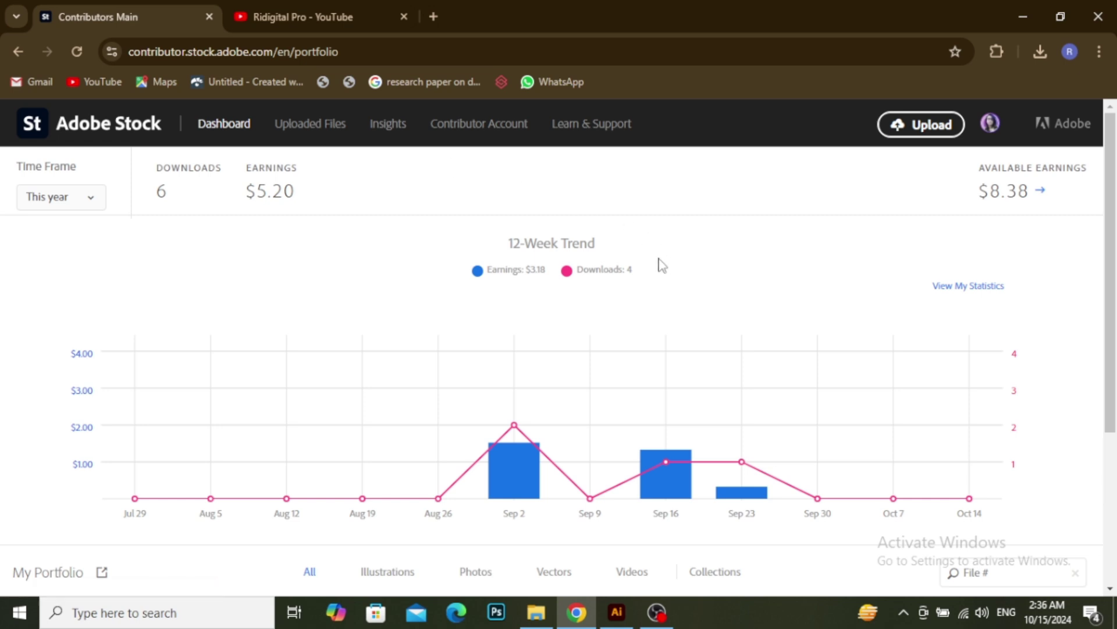
click(917, 139)
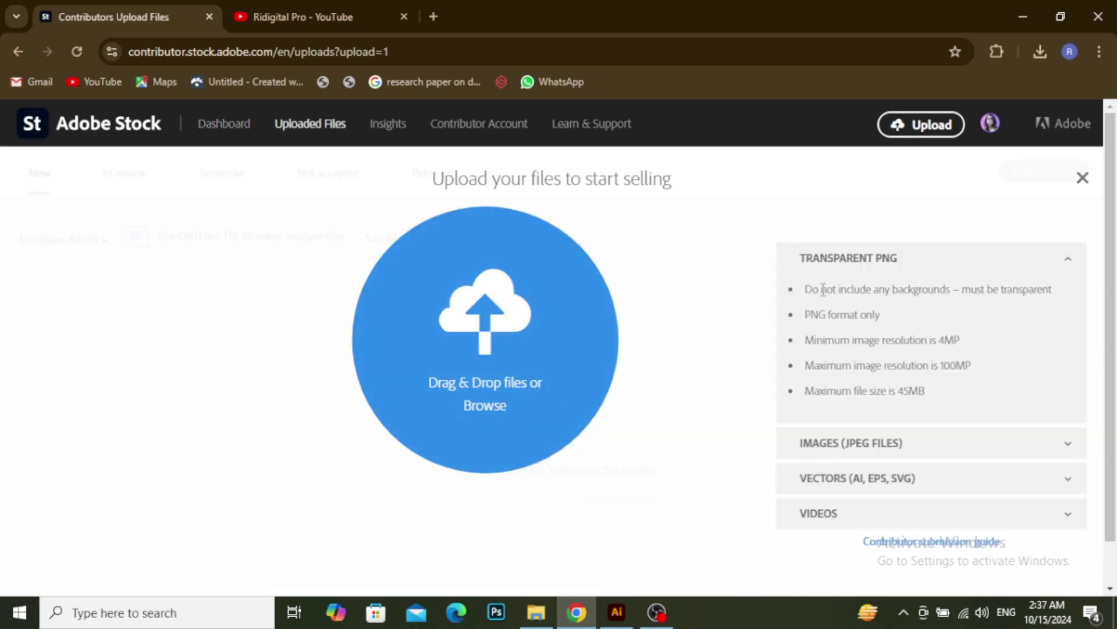
click(823, 478)
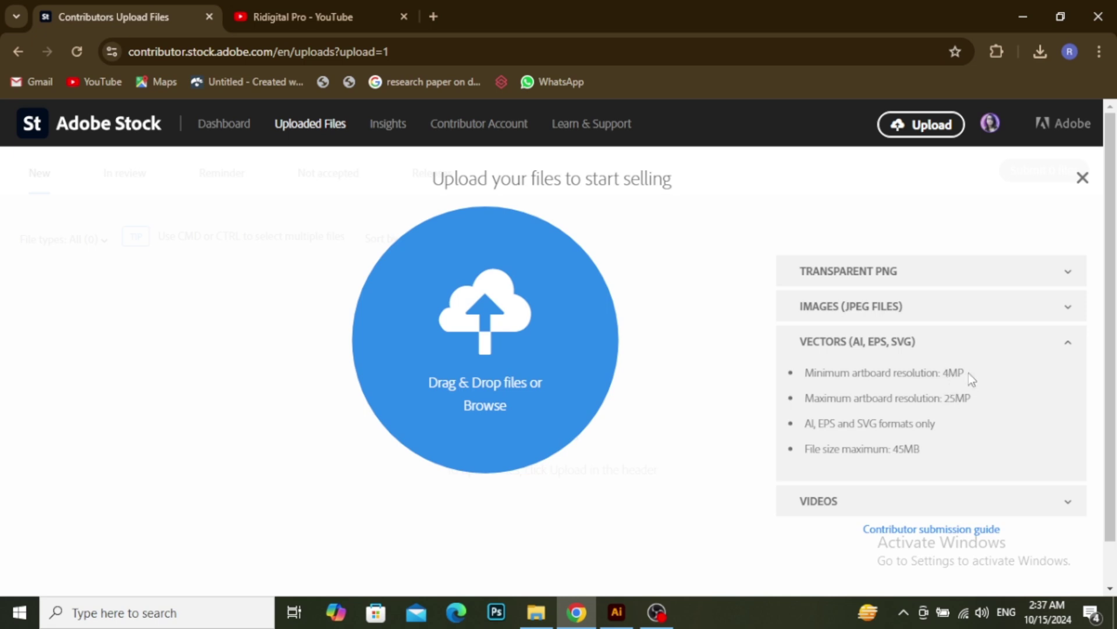
Search Google for "4mp in to pixels" and highlight the pixel dimensions in the answer.
click(437, 14)
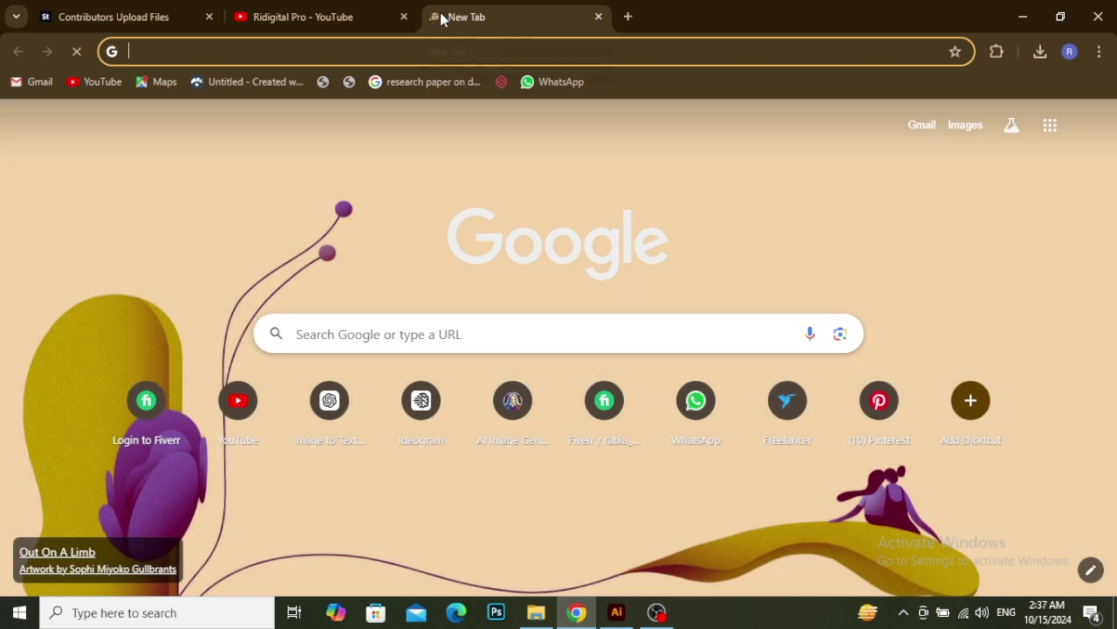
text(4mp)
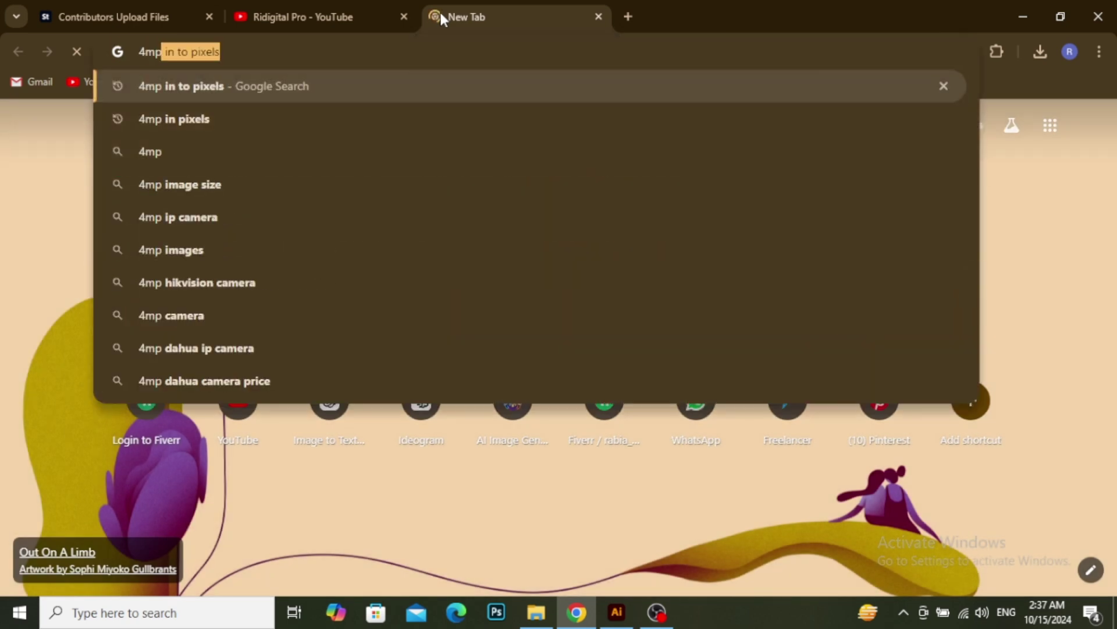
key(Return)
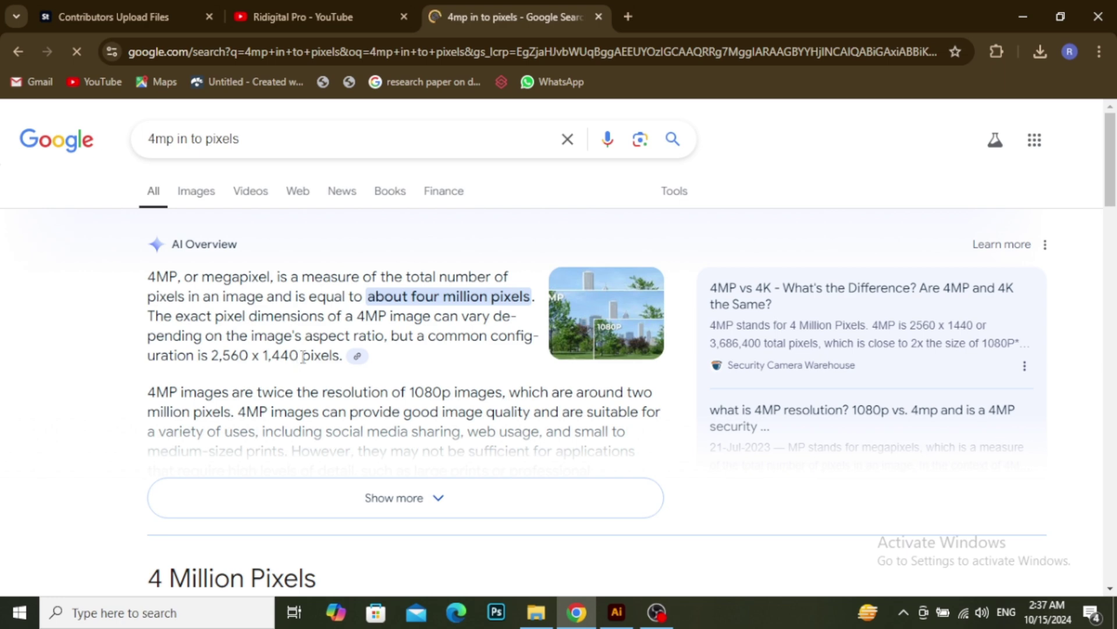
drag(303, 356, 211, 355)
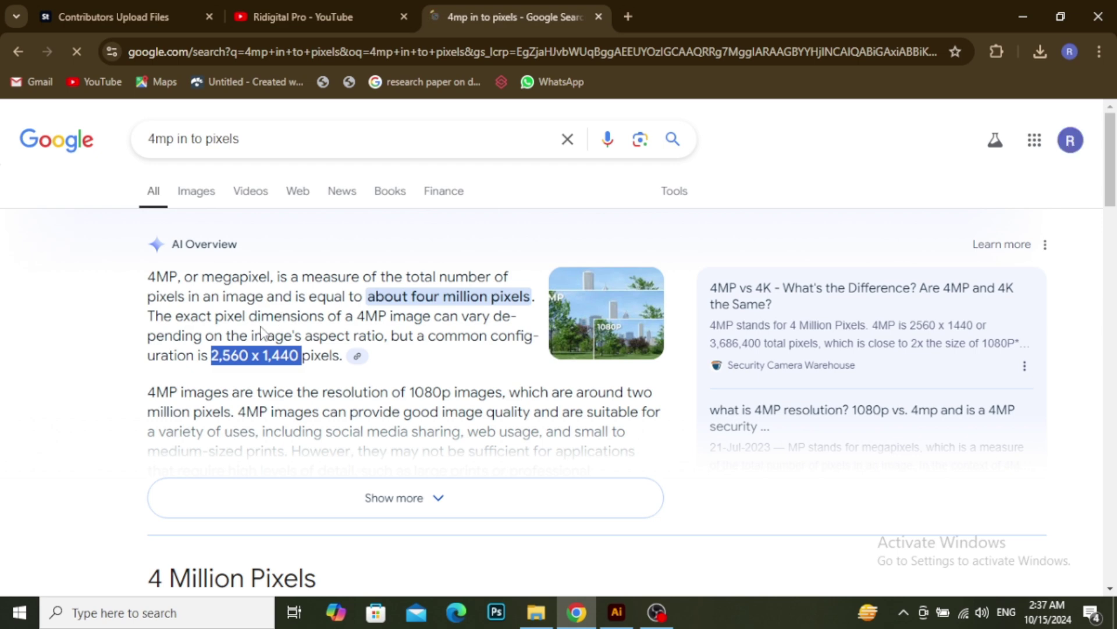
Switch to Illustrator and create a new 3000 x 3000 px RGB document named 20.
click(617, 612)
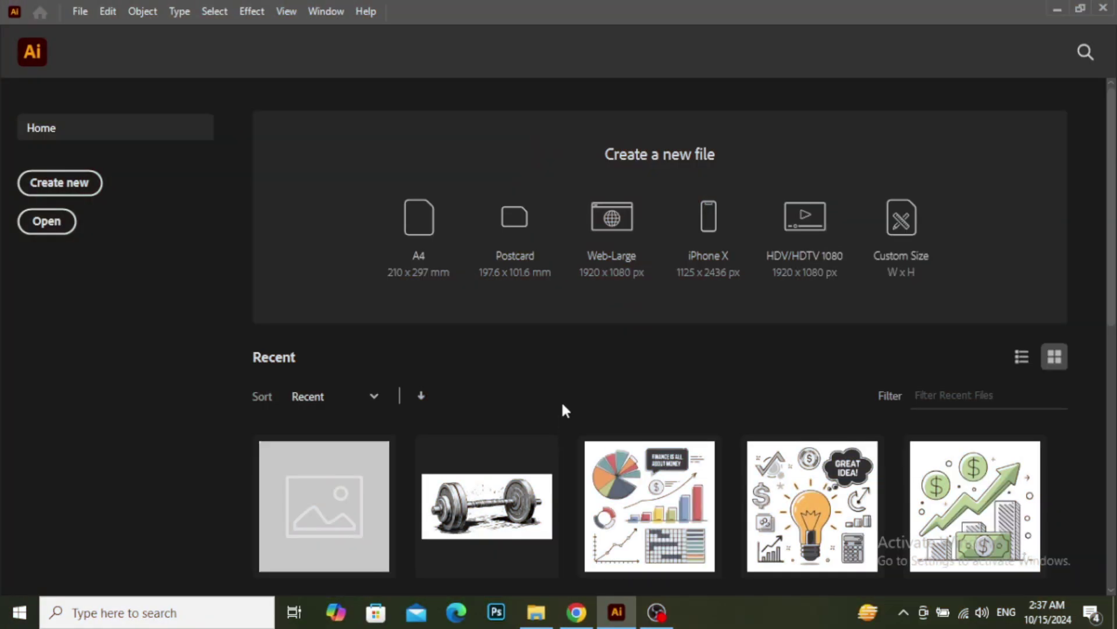
key(ctrl+n)
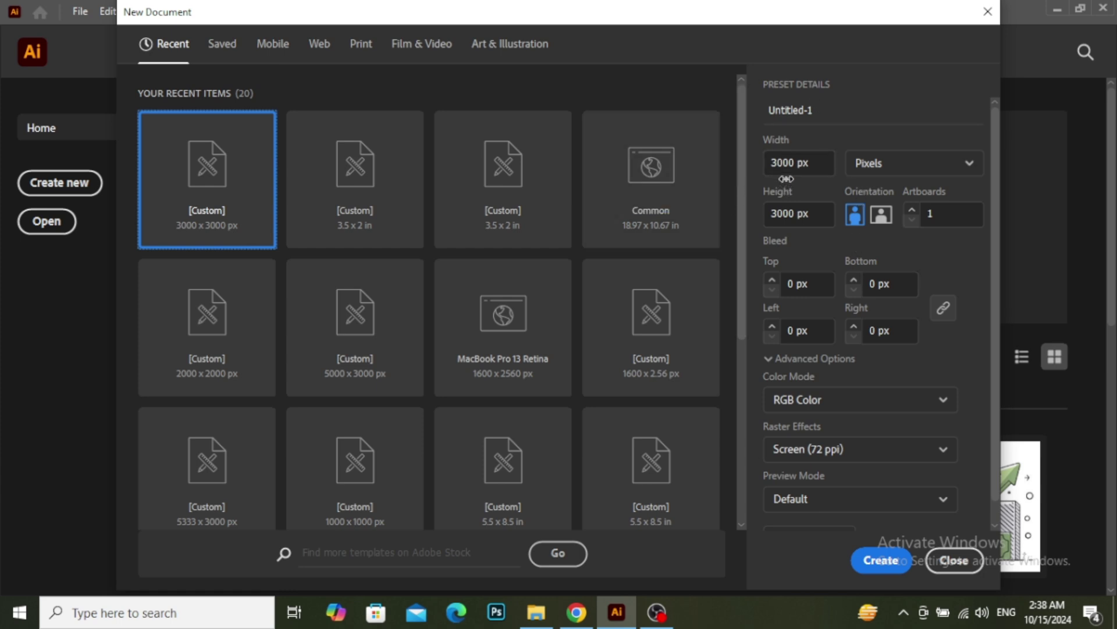
click(822, 109)
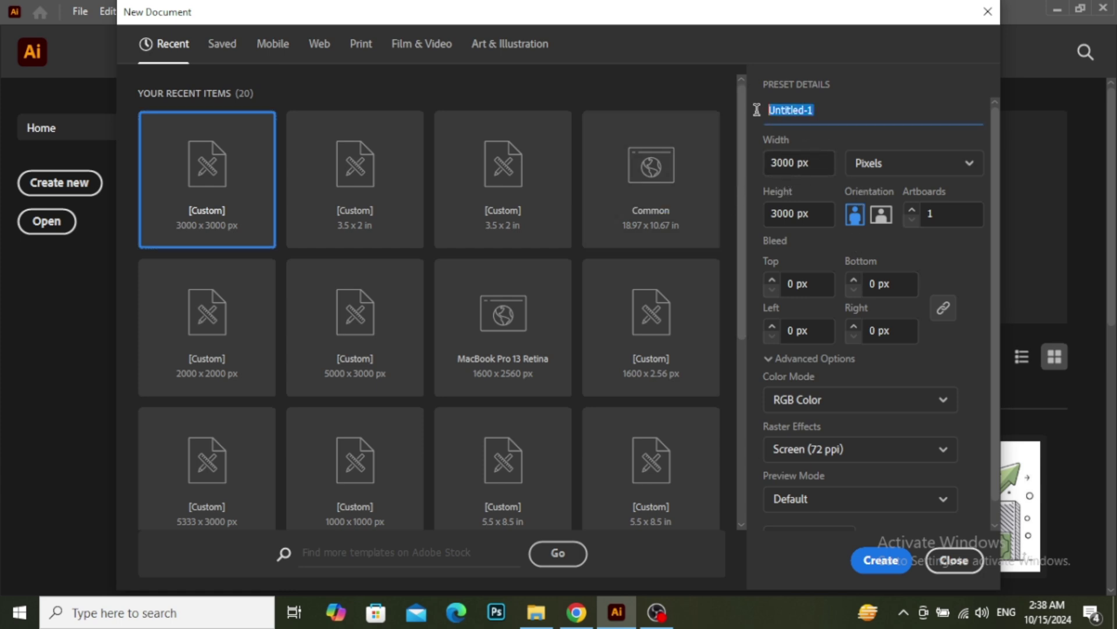
text(20)
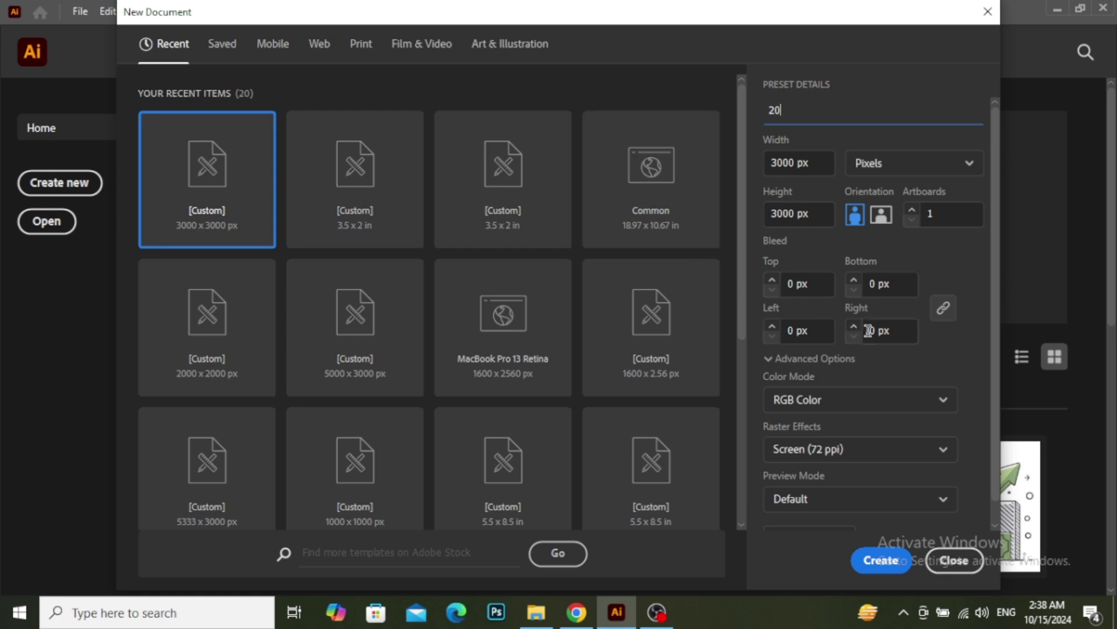
scroll(859, 438, down, 1)
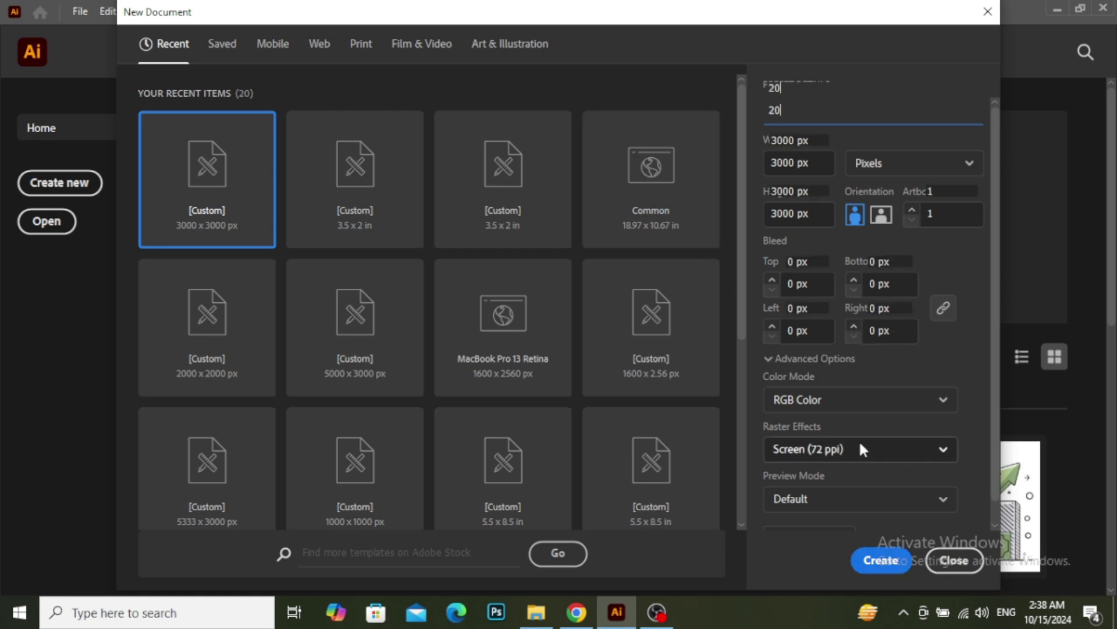
scroll(859, 438, up, 1)
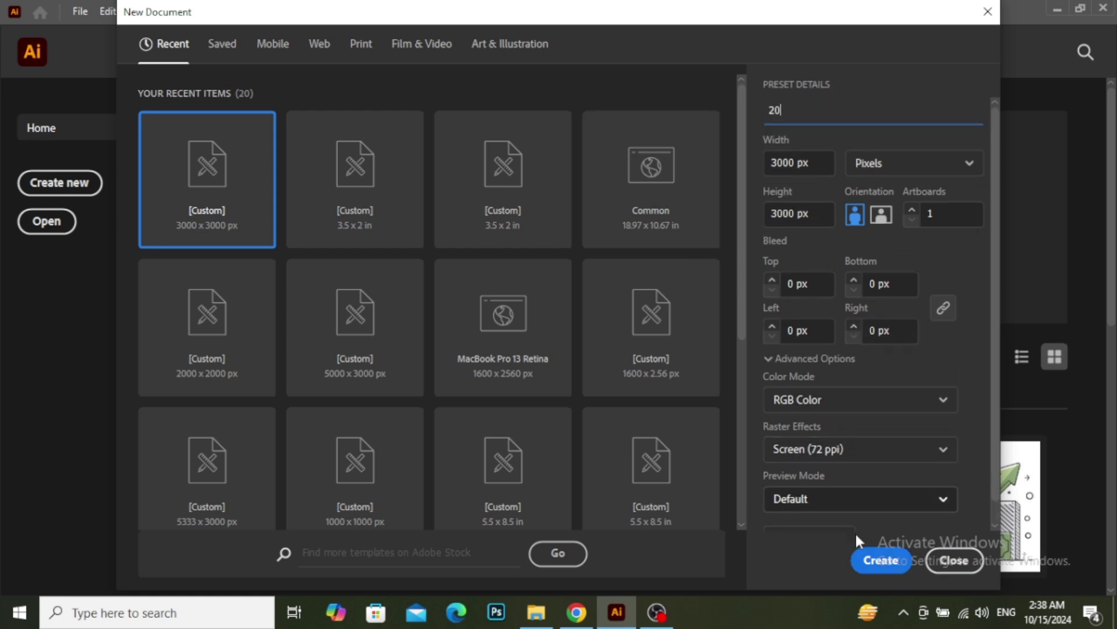
click(880, 560)
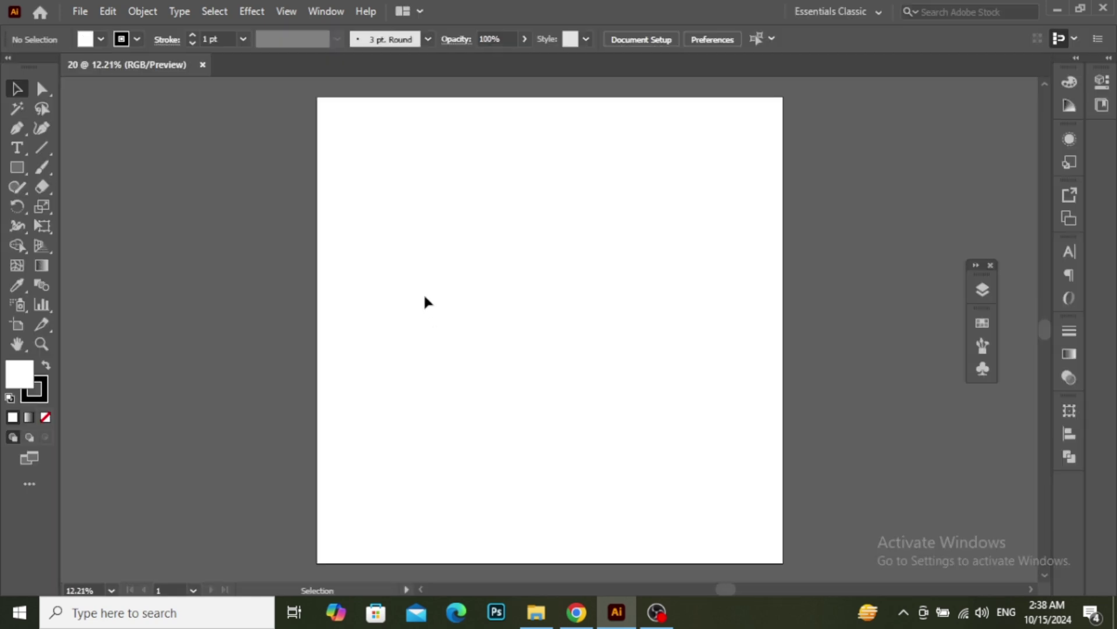
Place the cute construction worker image from the Downloads folder across the artboard's right edge and embed it.
scroll(425, 297, down, 1)
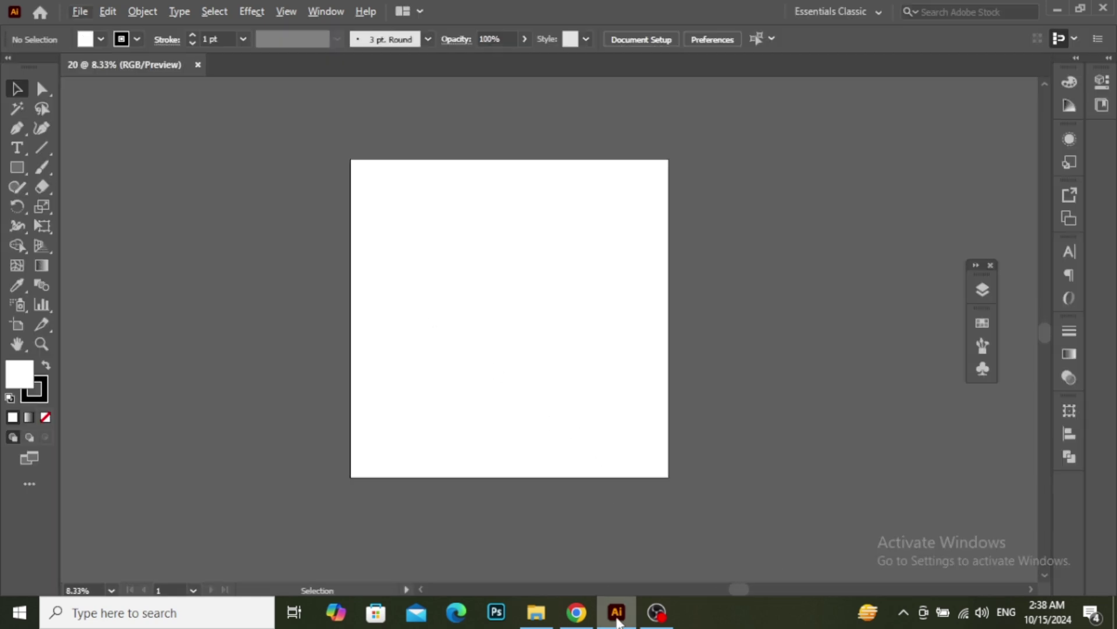
click(618, 619)
click(536, 612)
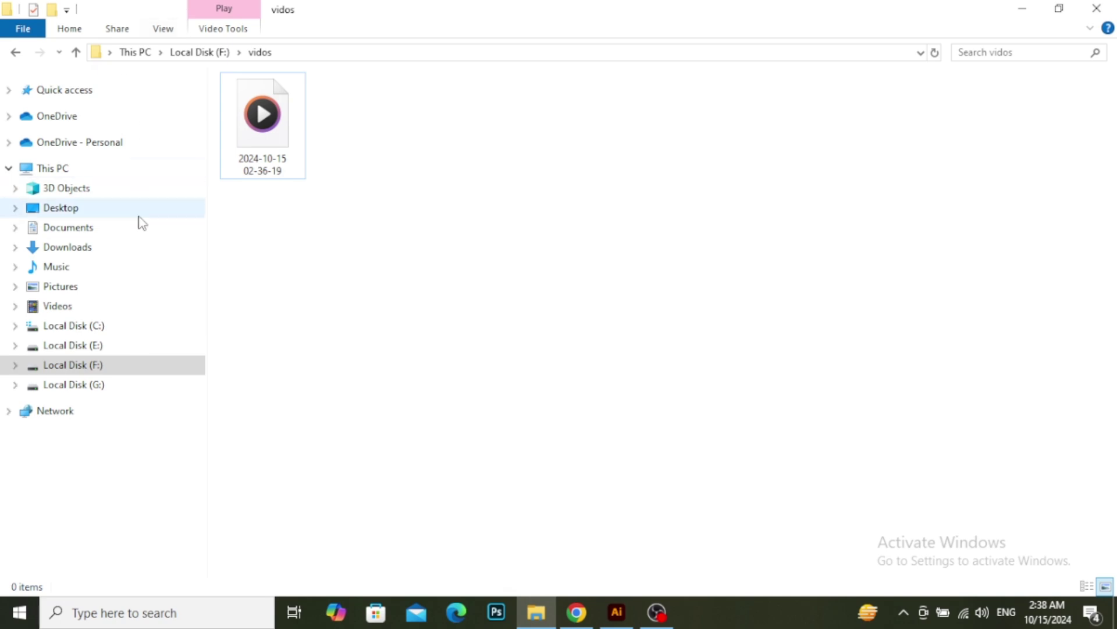
click(140, 251)
drag(251, 119, 605, 260)
drag(659, 201, 771, 360)
drag(769, 341, 515, 333)
scroll(516, 337, up, 2)
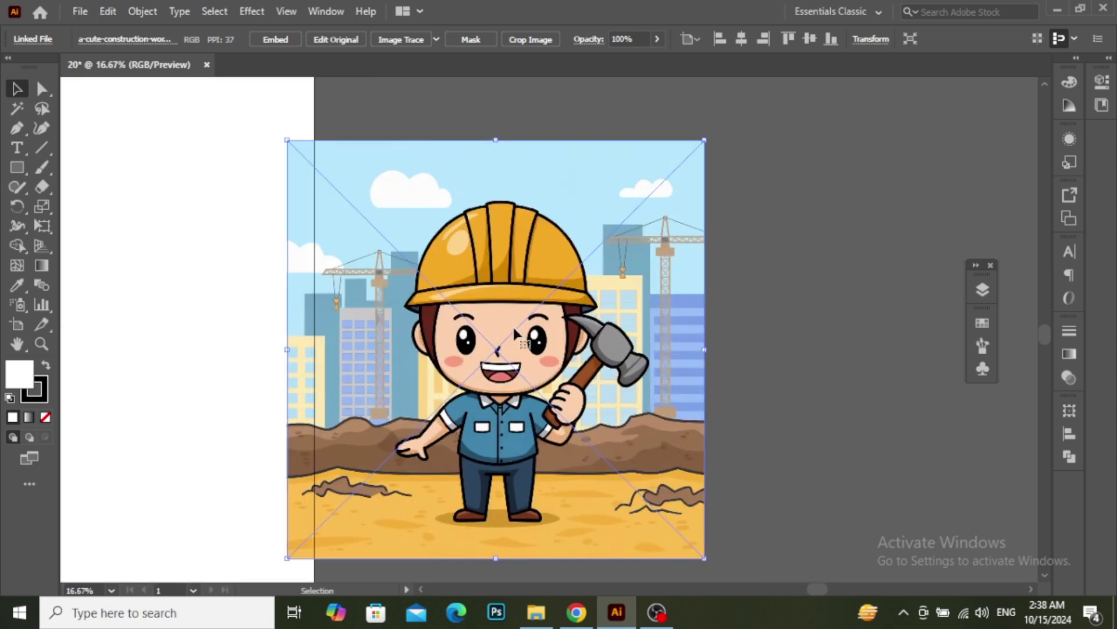
click(275, 41)
Image-trace the construction worker picture with the Low Fidelity Photo preset and expand the result into vector paths.
click(325, 11)
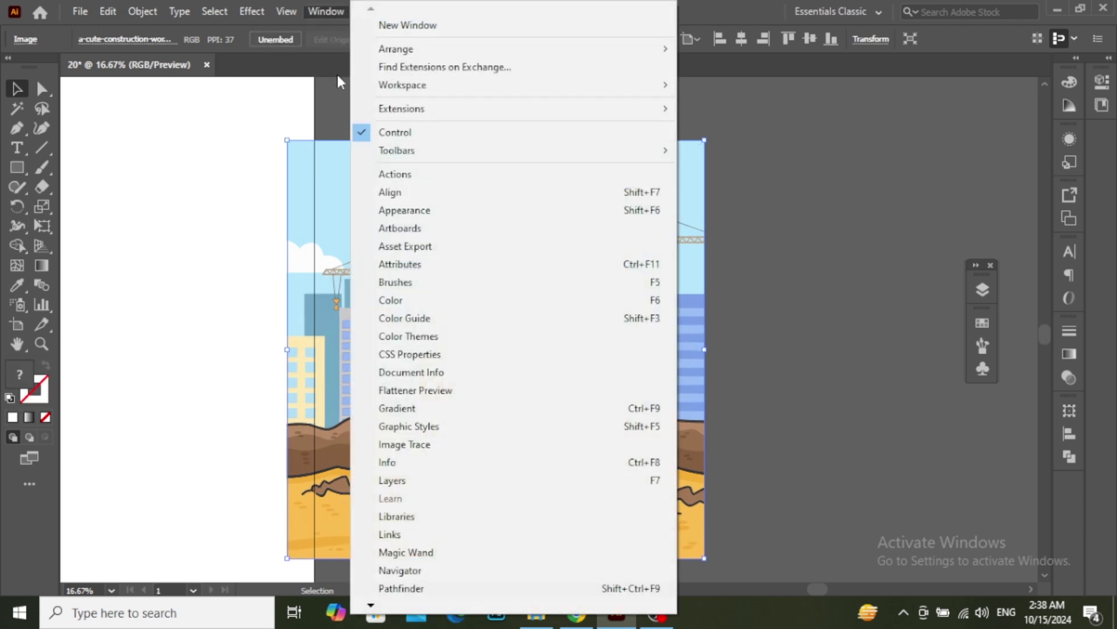
click(427, 445)
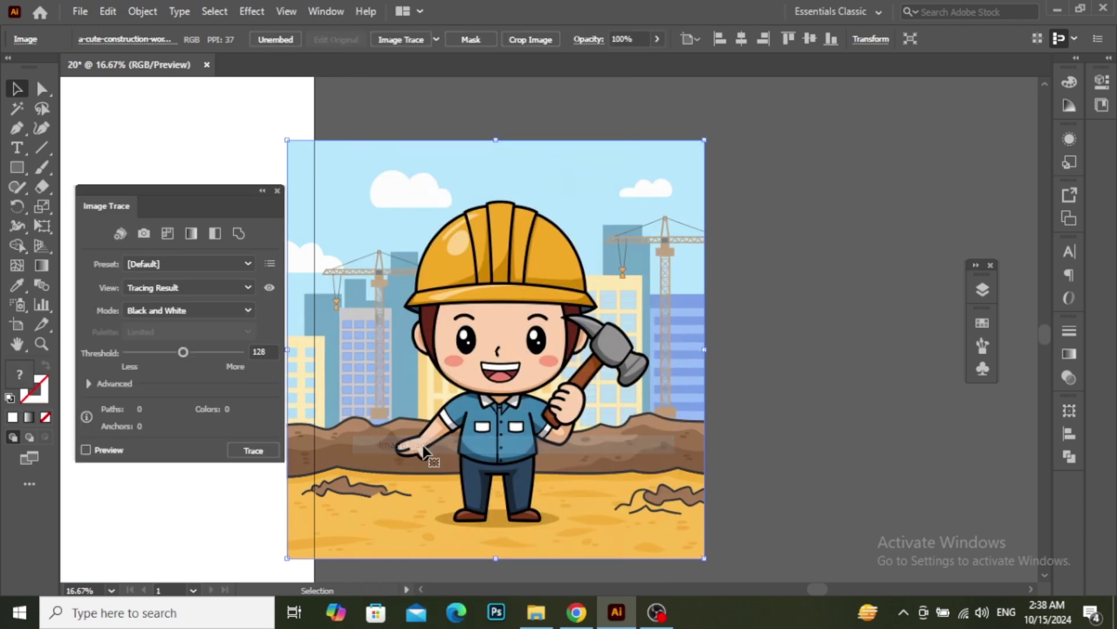
click(199, 265)
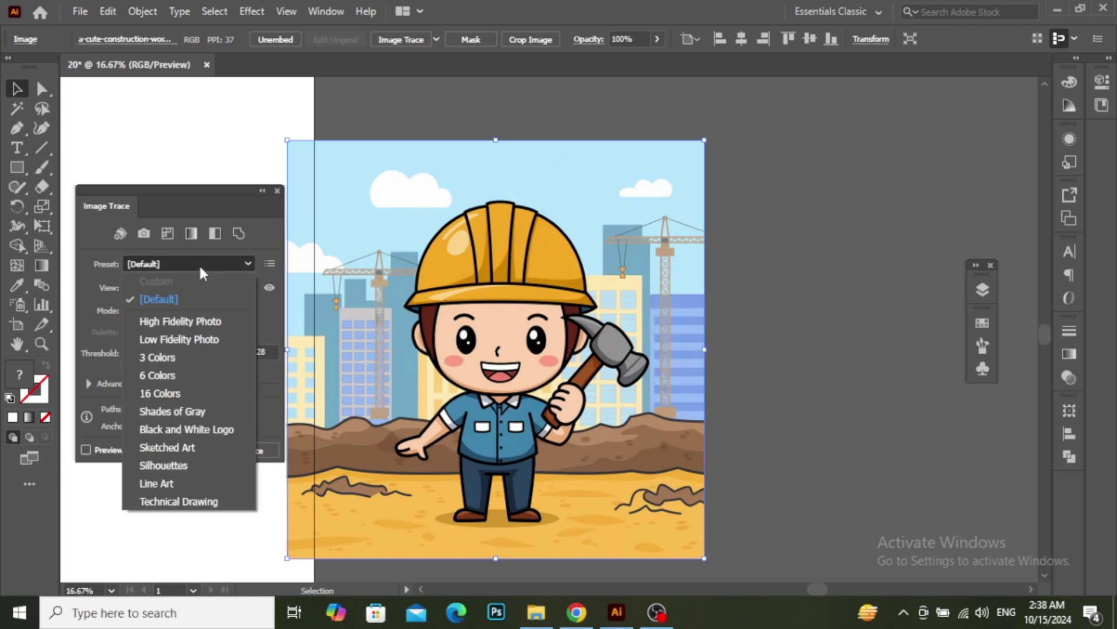
click(173, 339)
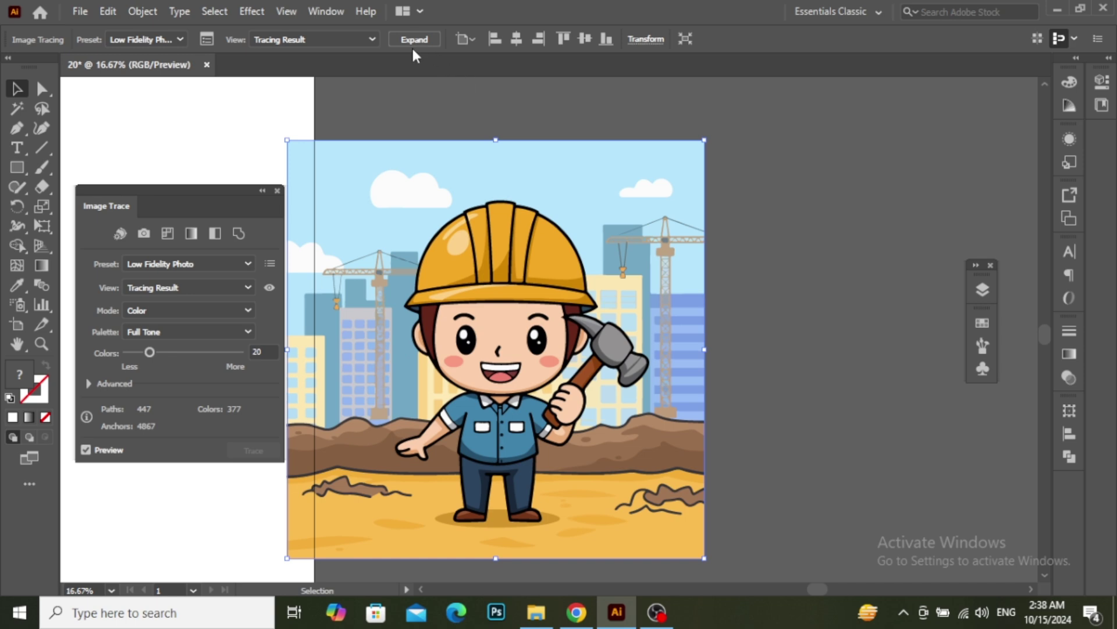
click(414, 41)
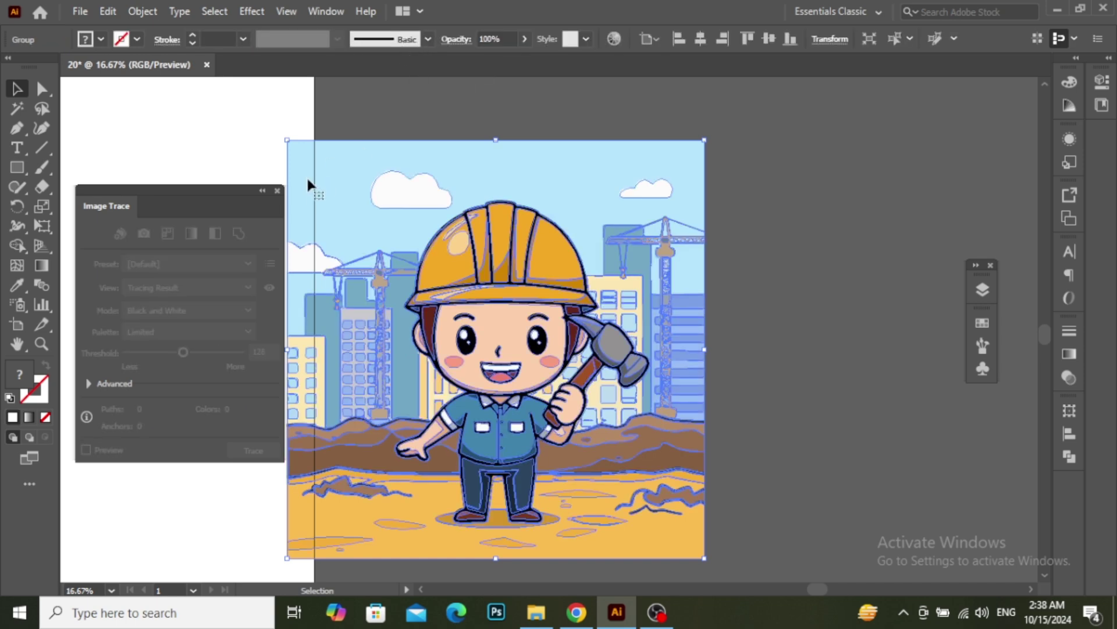
click(278, 191)
Ungroup the expanded tracing and delete the background shapes around the construction worker.
right_click(679, 318)
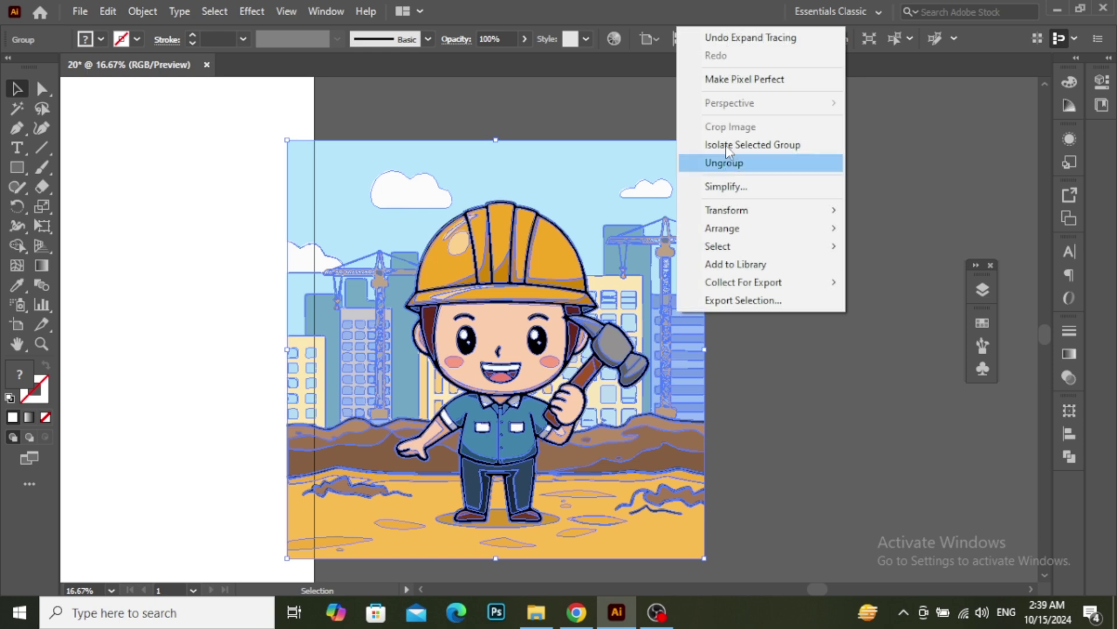
click(725, 163)
click(741, 223)
drag(701, 221, 826, 216)
key(Delete)
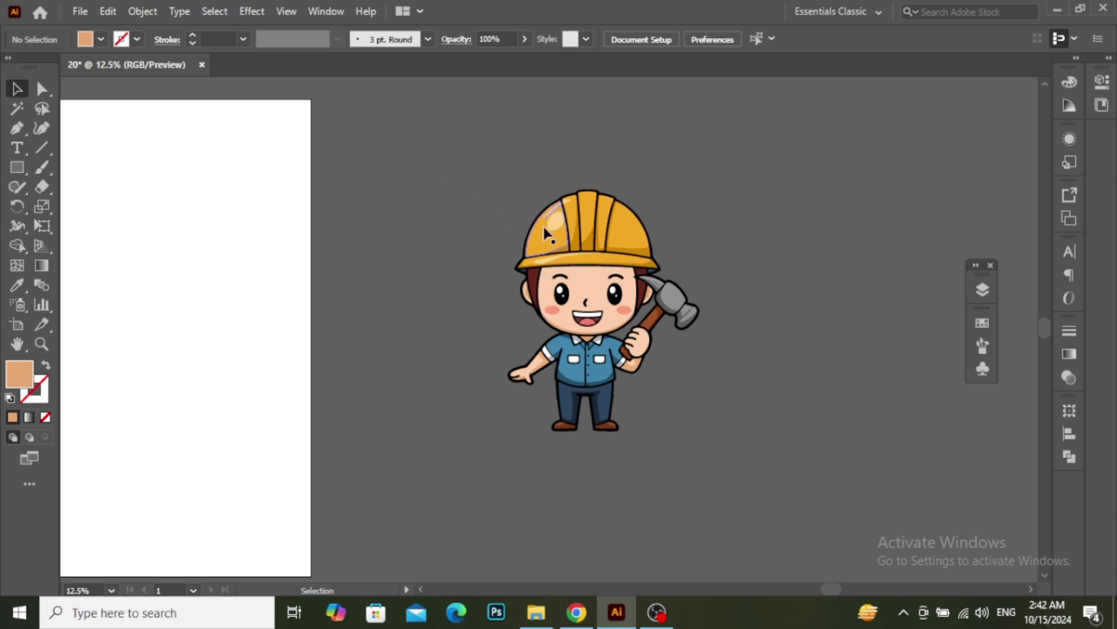
Try moving a shape of the yellow helmet away from the character and undo the move.
drag(544, 224, 491, 216)
key(ctrl+z)
click(456, 202)
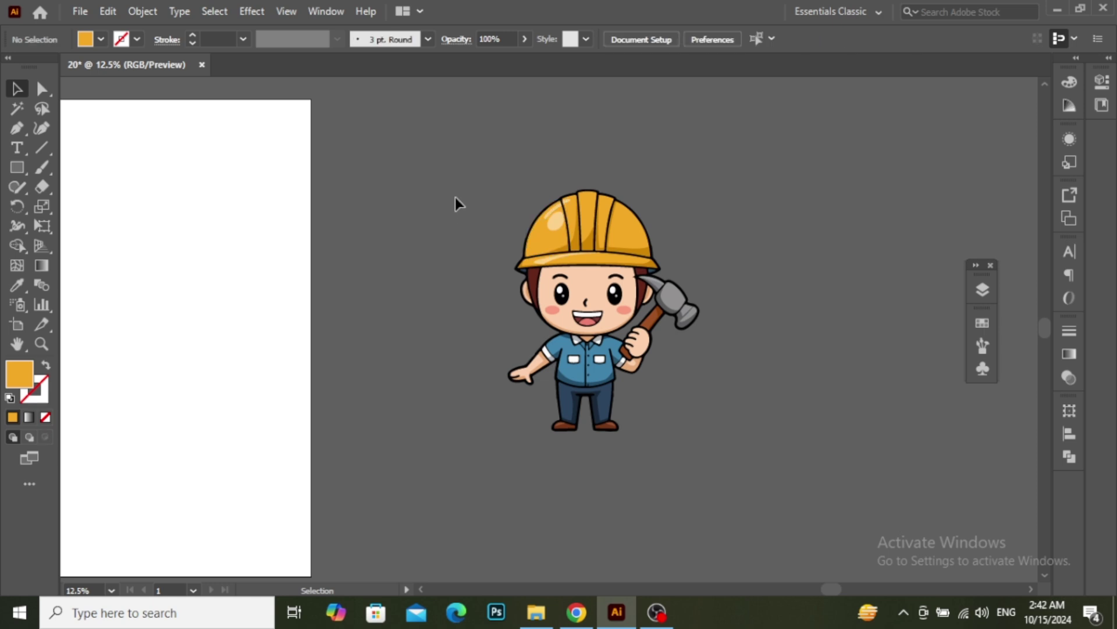
Group all the construction worker's shapes and move the character onto the artboard.
drag(451, 170, 741, 447)
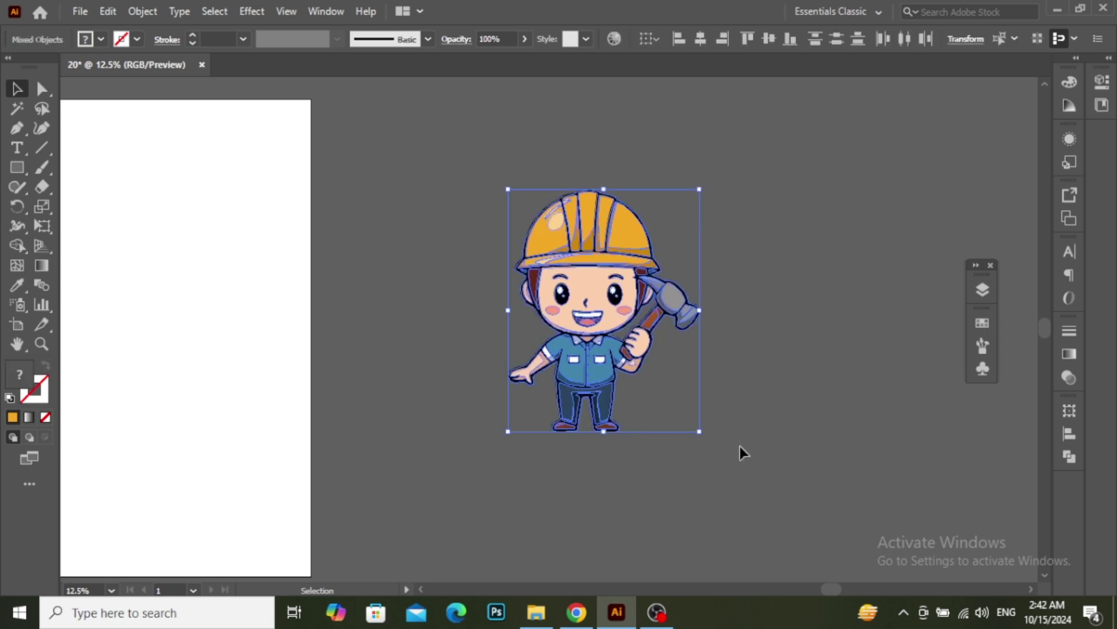
key(ctrl+g)
click(728, 411)
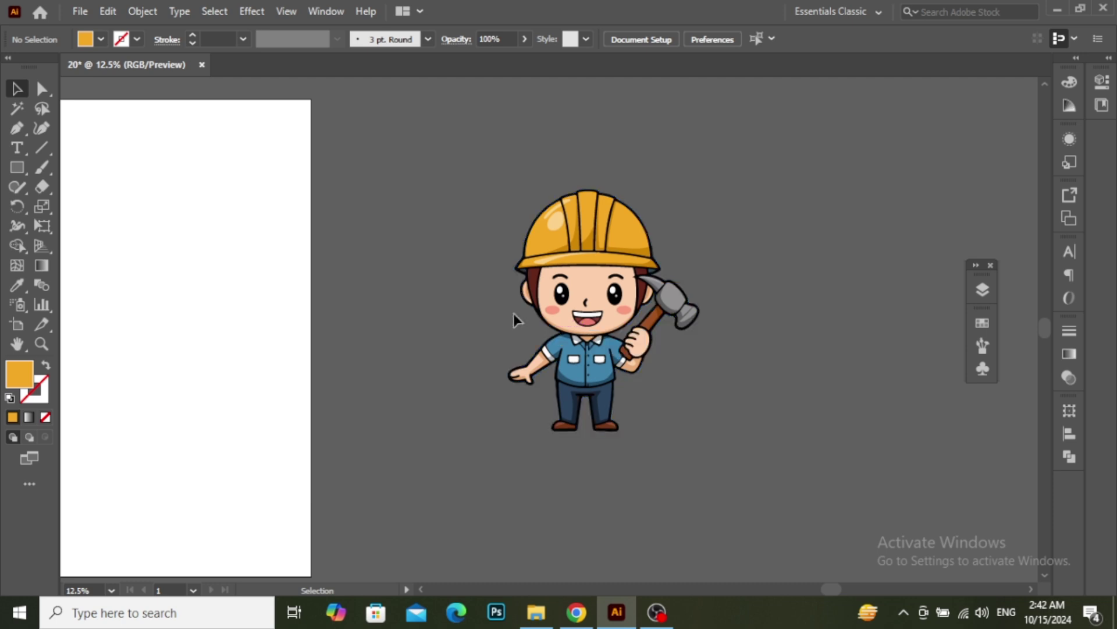
drag(575, 311, 307, 292)
click(673, 322)
Ungroup the construction worker so that its individual shapes can be selected.
scroll(540, 272, down, 1)
scroll(307, 291, up, 4)
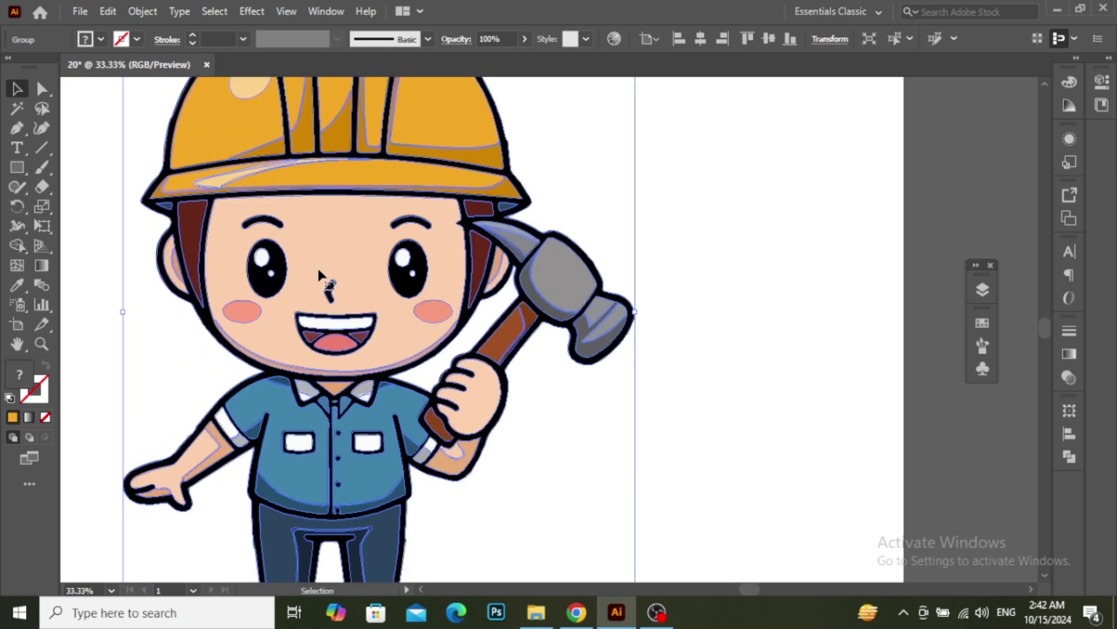
right_click(321, 271)
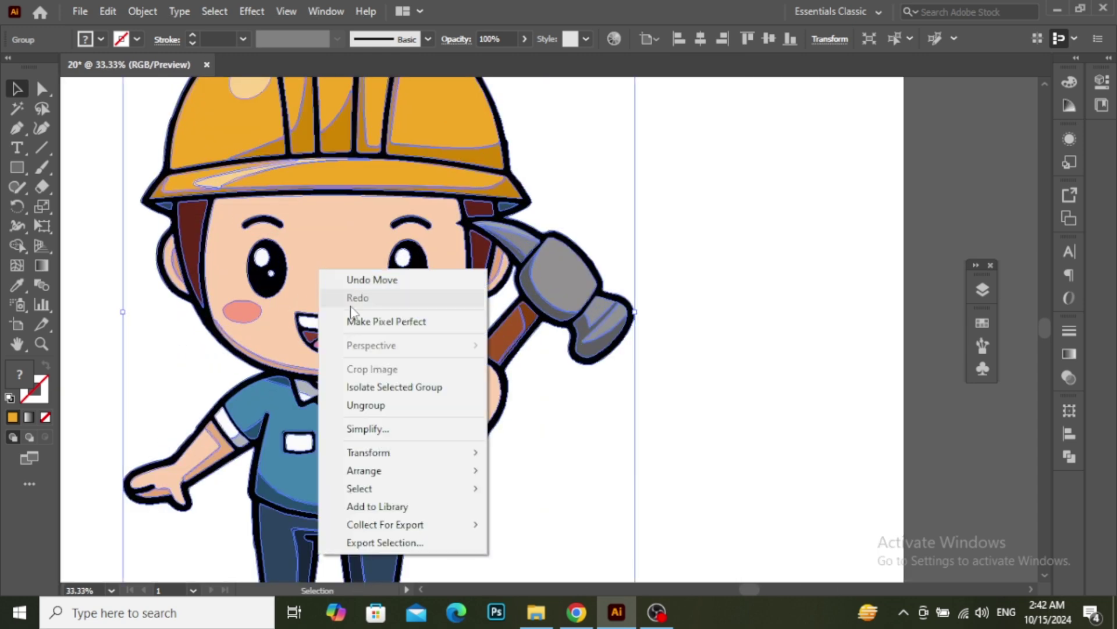
click(366, 405)
click(738, 285)
Try recolouring the hammer head's light grey face pink and undo the colour change.
click(579, 288)
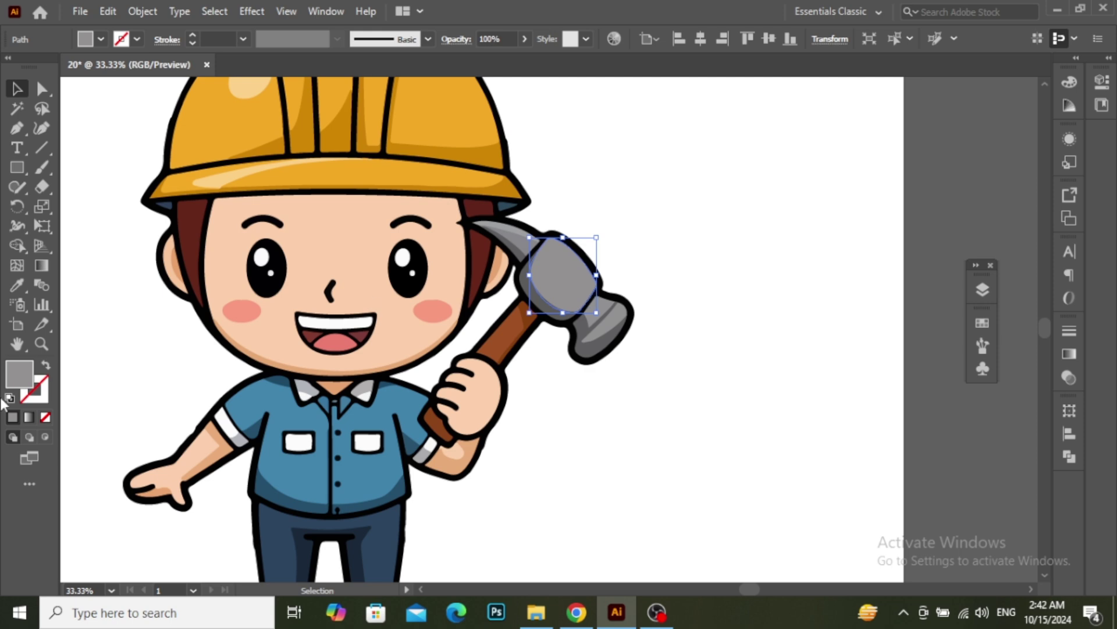
double_click(17, 374)
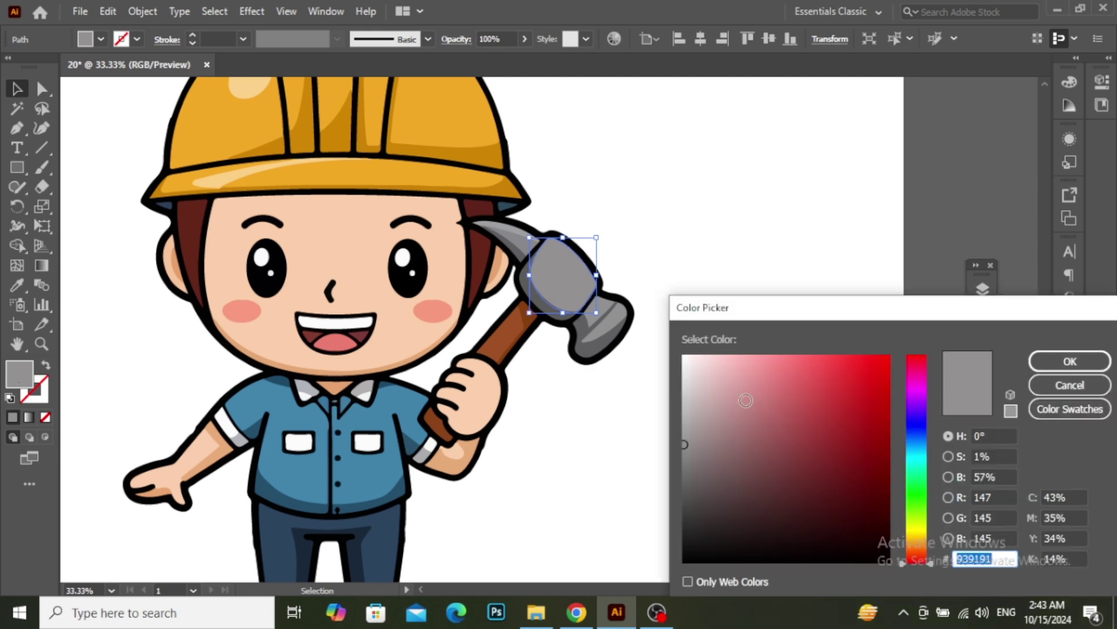
drag(791, 406, 781, 359)
click(1070, 361)
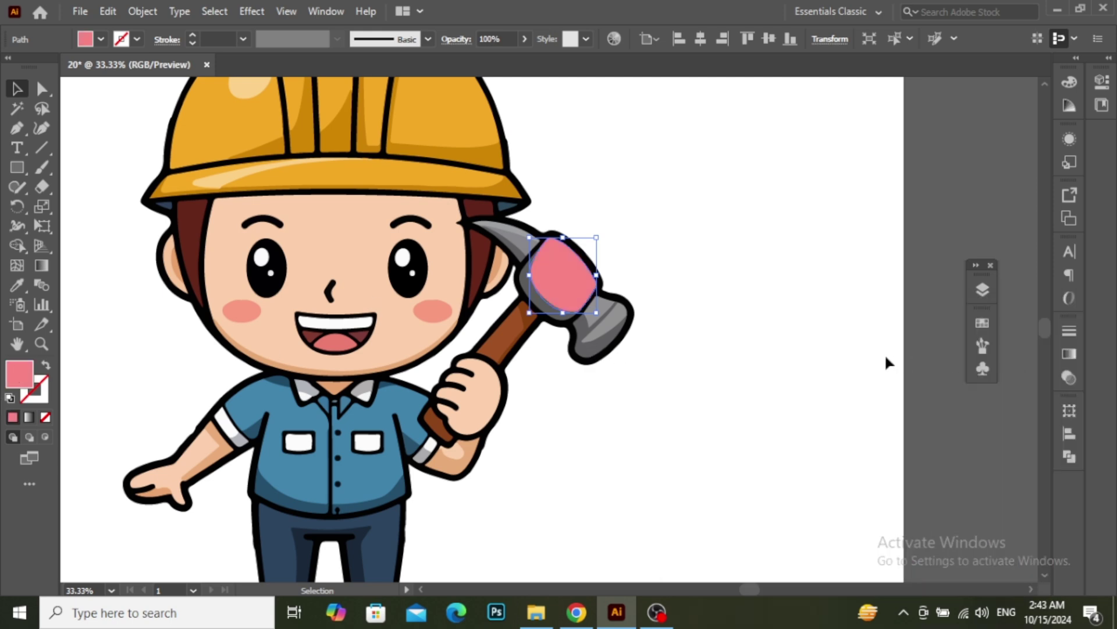
click(643, 439)
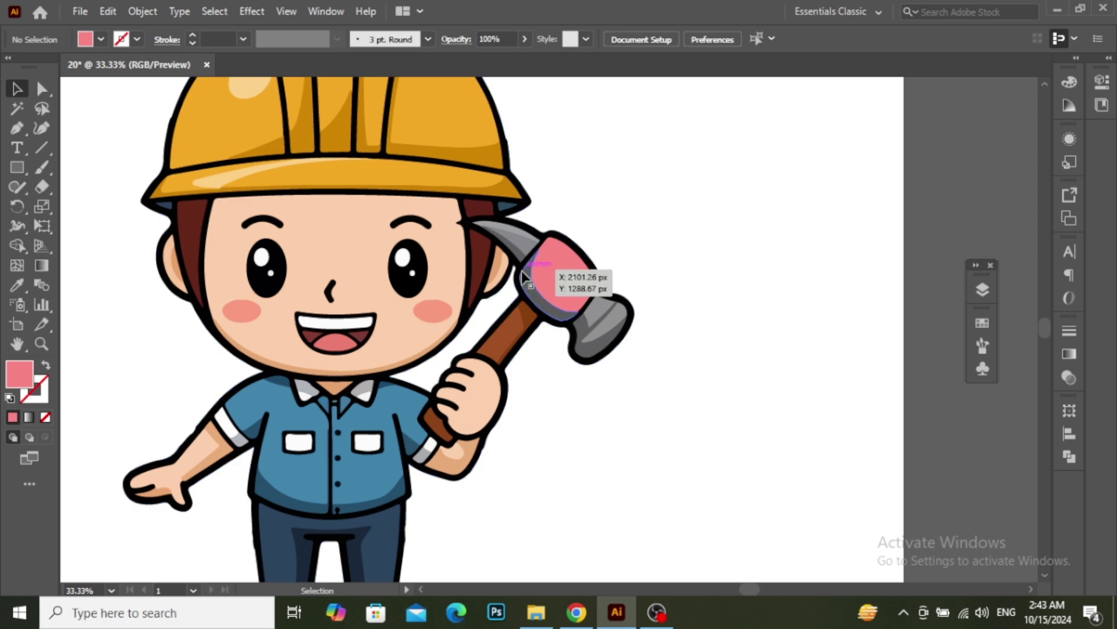
key(ctrl+z)
key(ctrl+z)
click(679, 370)
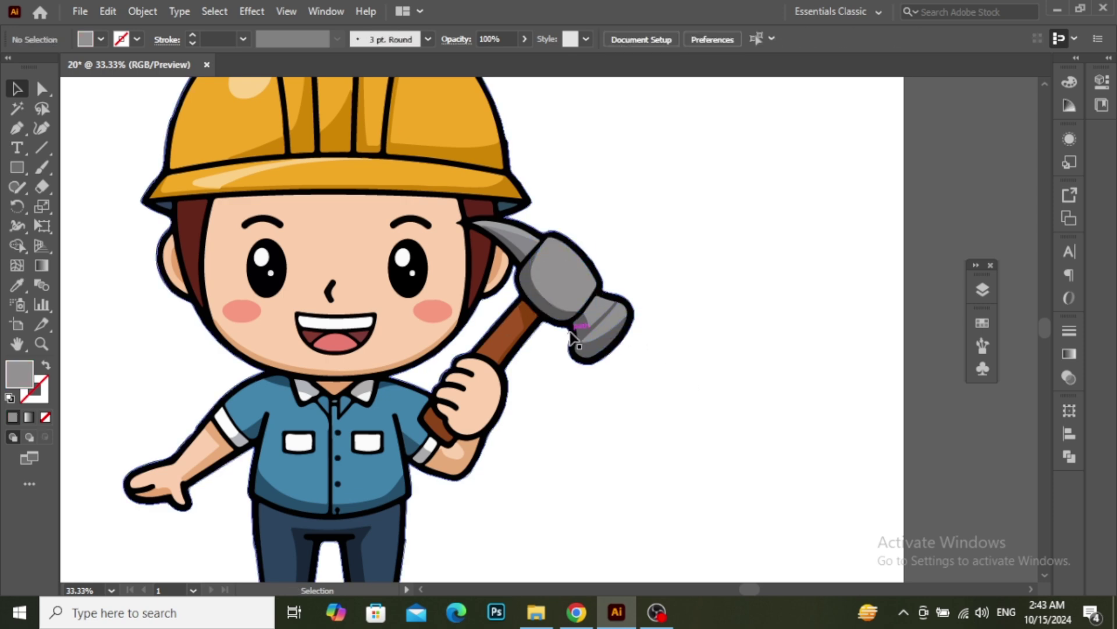
Try moving the character's black outline shape away from the hammer and undo the move.
scroll(576, 302, up, 4)
click(646, 259)
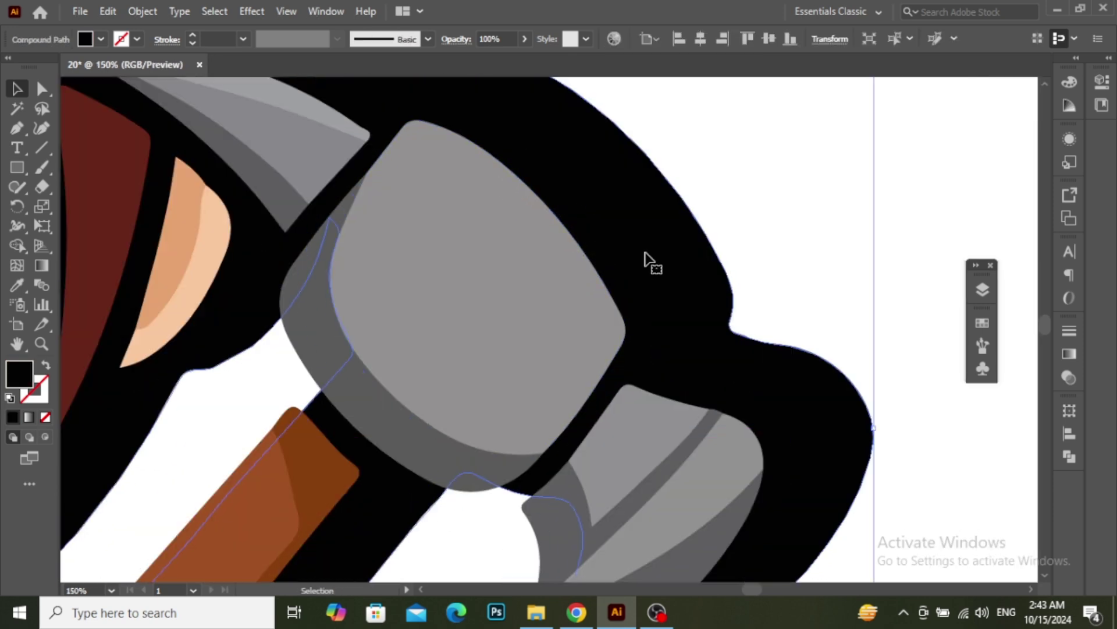
key(ctrl+z)
click(671, 258)
click(611, 260)
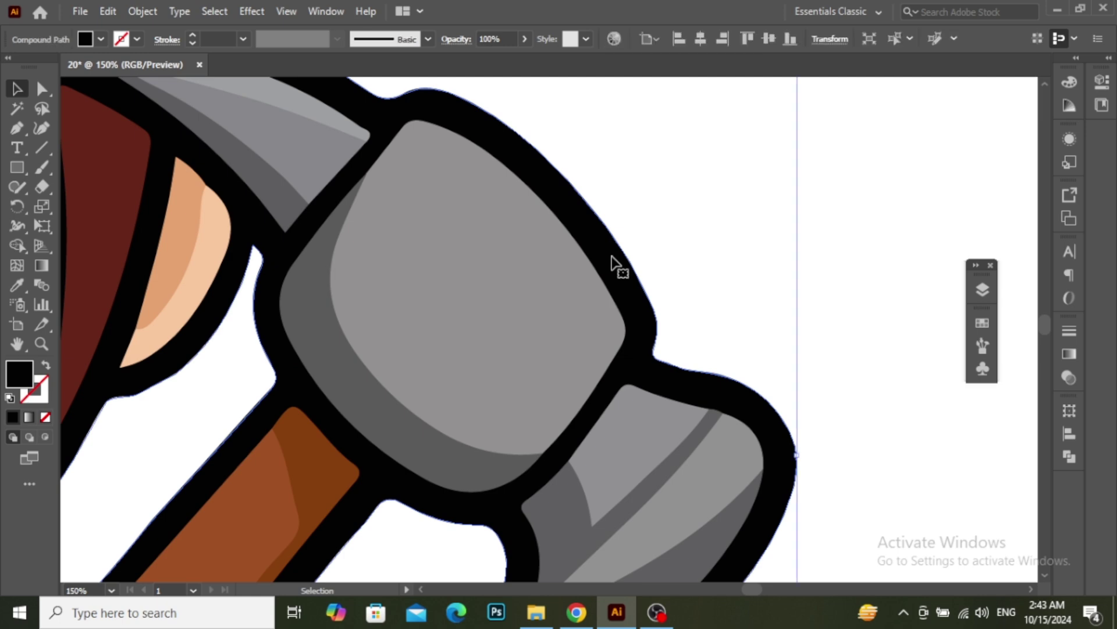
click(725, 270)
scroll(589, 229, down, 5)
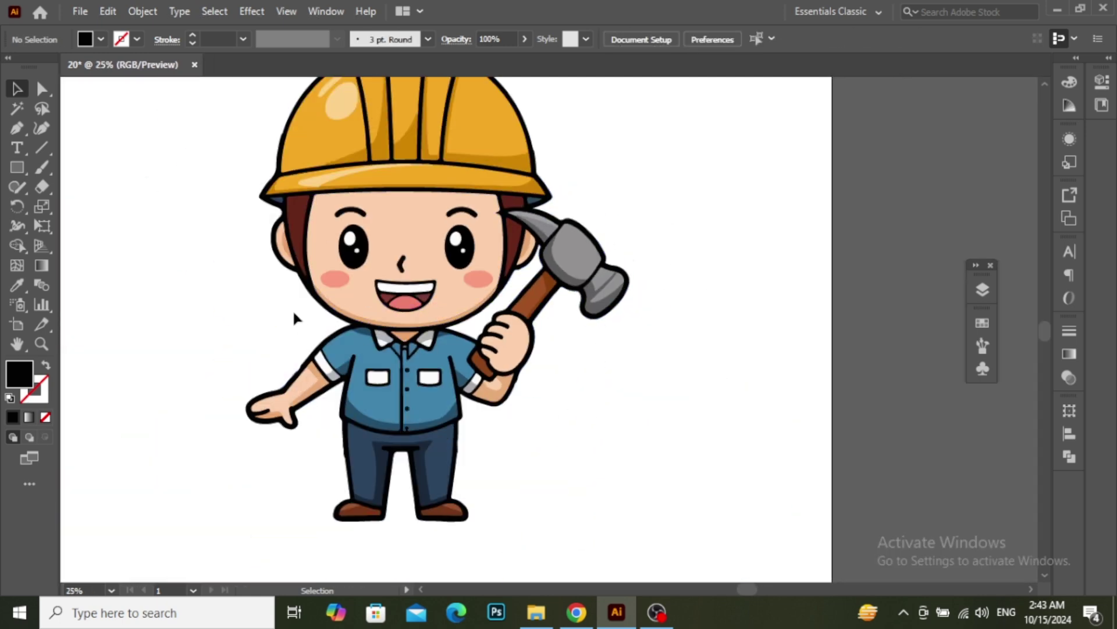
Draw a rectangle in the empty area beside the character's face and fill it with magenta d121d6.
scroll(219, 262, up, 1)
drag(182, 277, 487, 280)
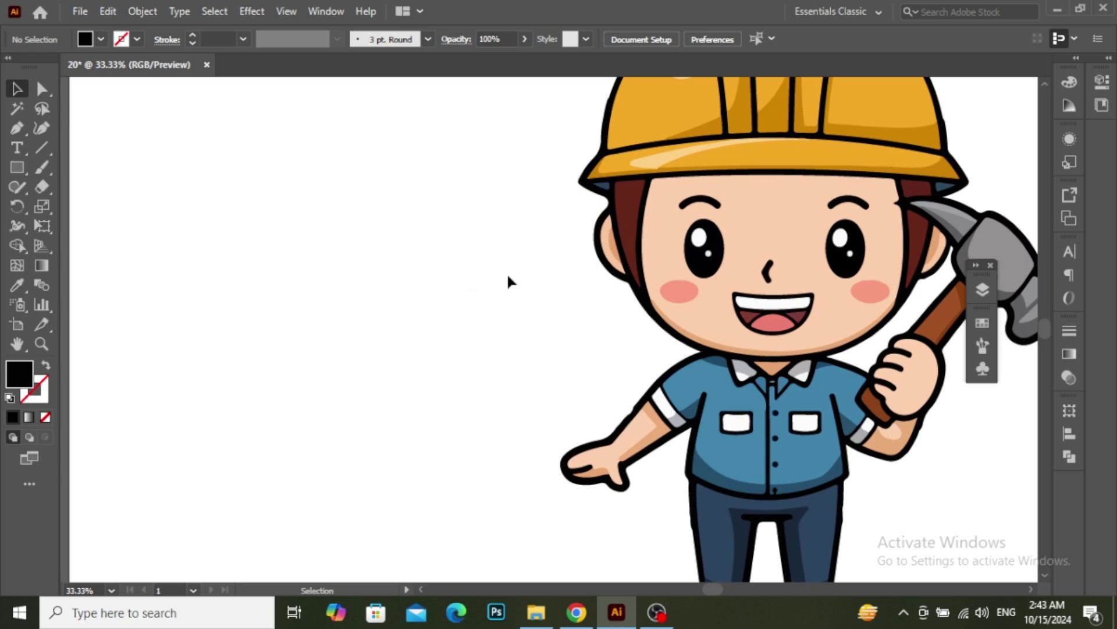
scroll(605, 273, up, 3)
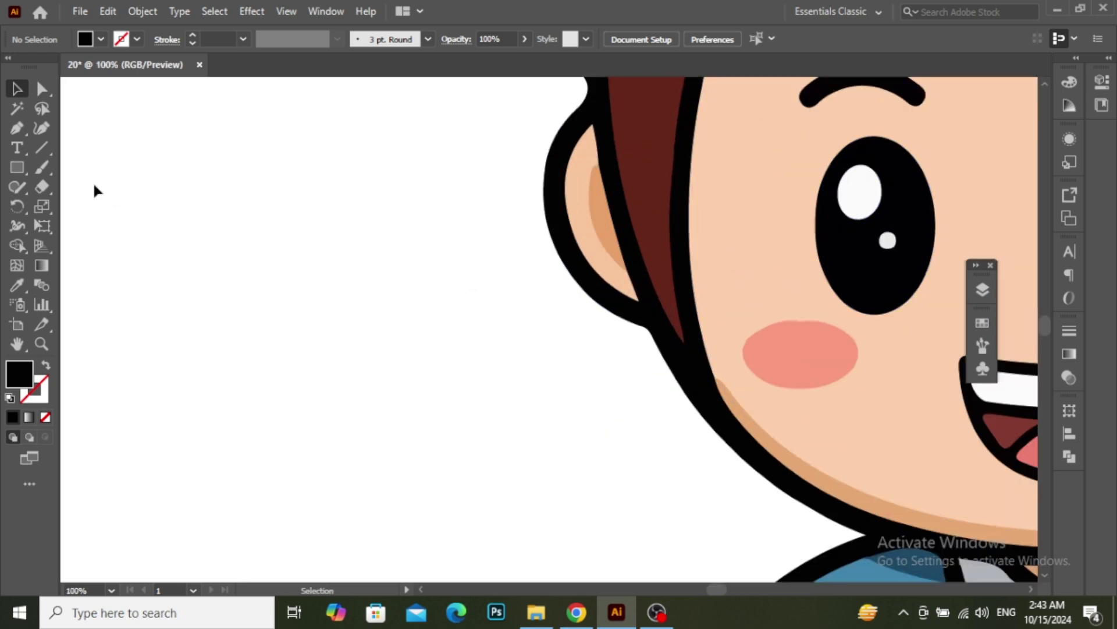
click(17, 167)
drag(218, 198, 423, 363)
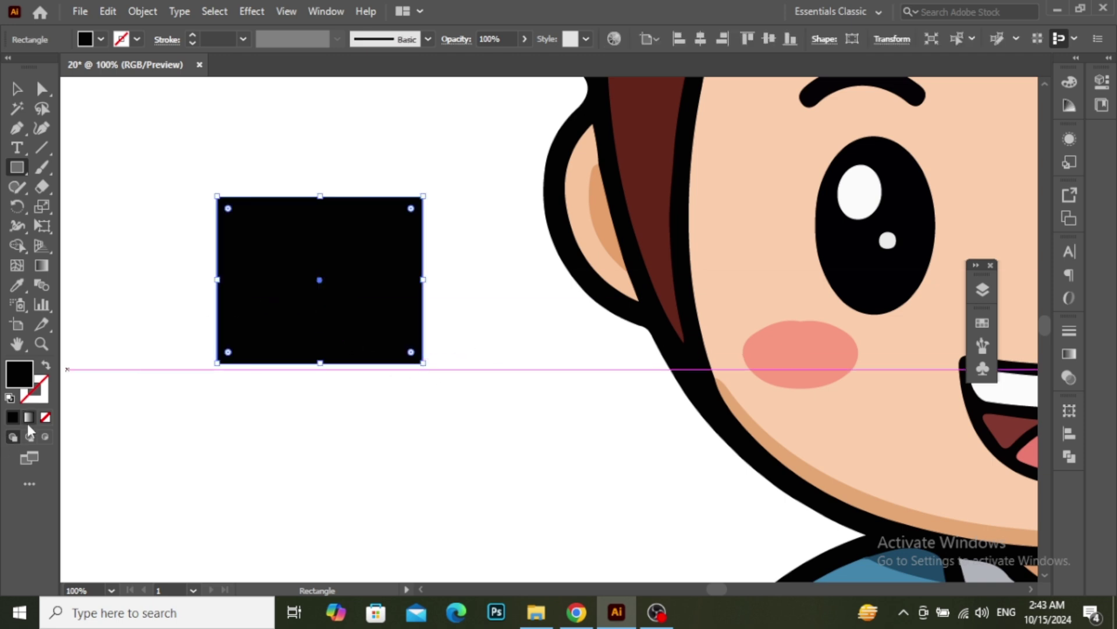
double_click(28, 370)
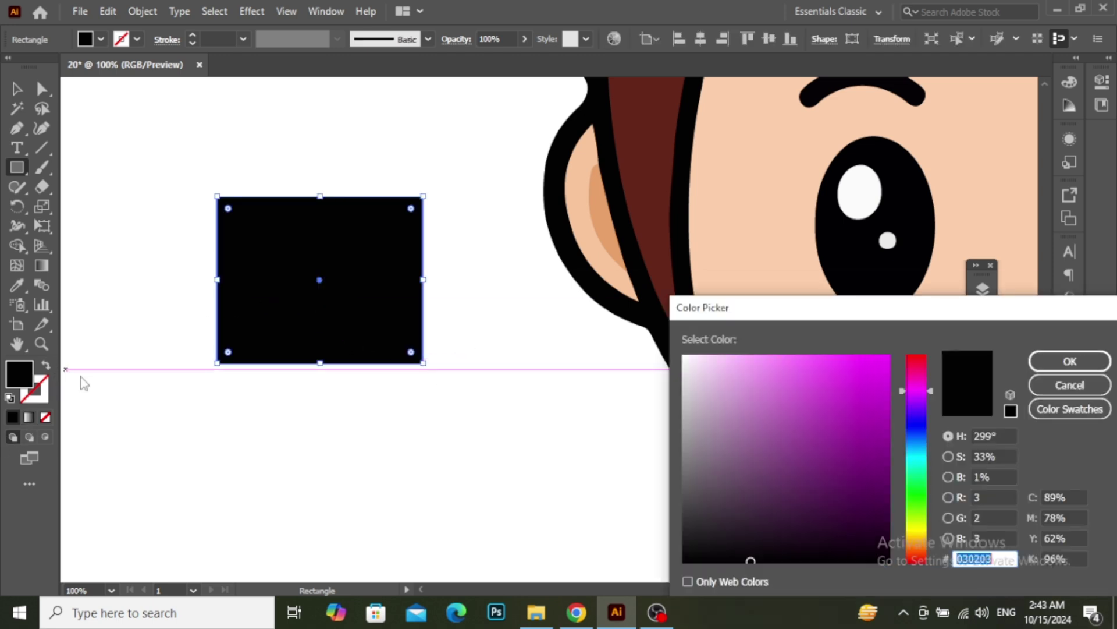
click(859, 387)
click(1070, 361)
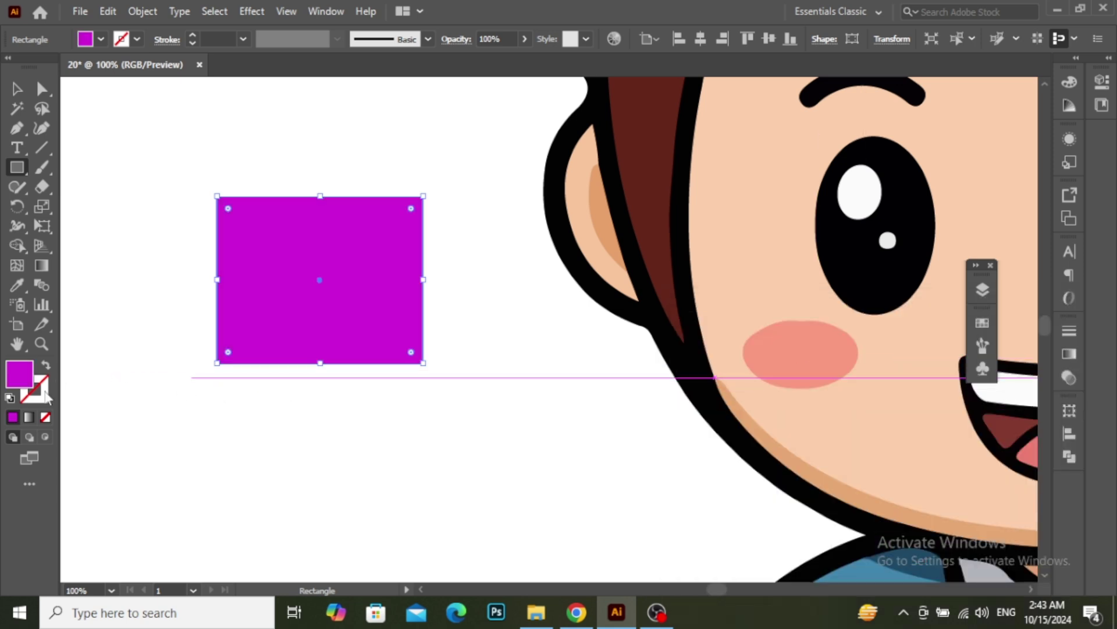
Add a stroke to the magenta rectangle and set its colour to black, 000000.
click(14, 417)
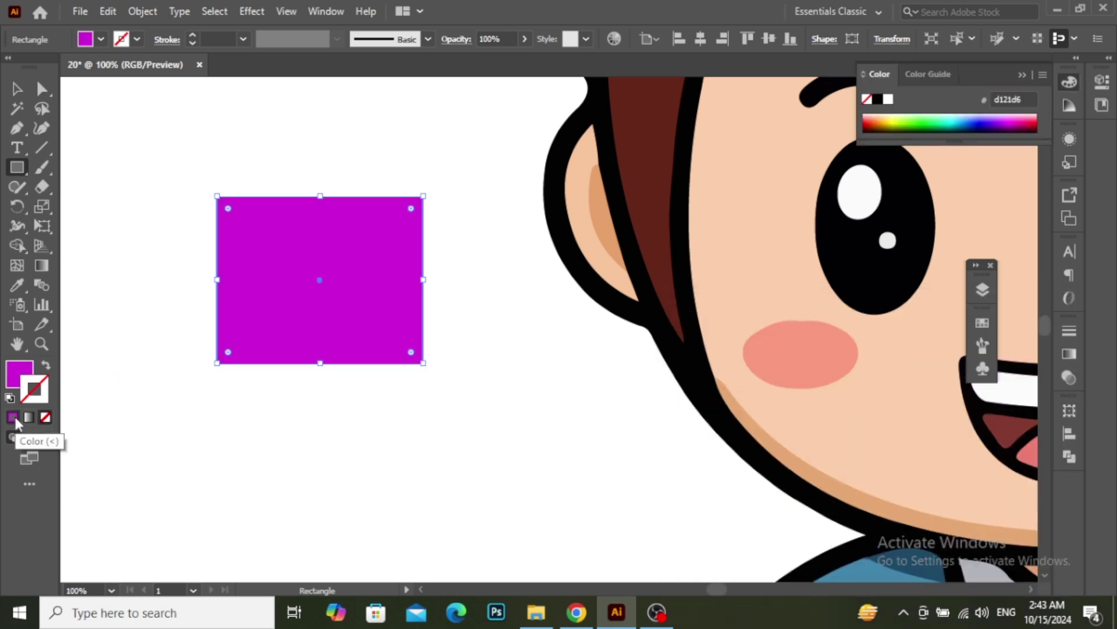
click(14, 417)
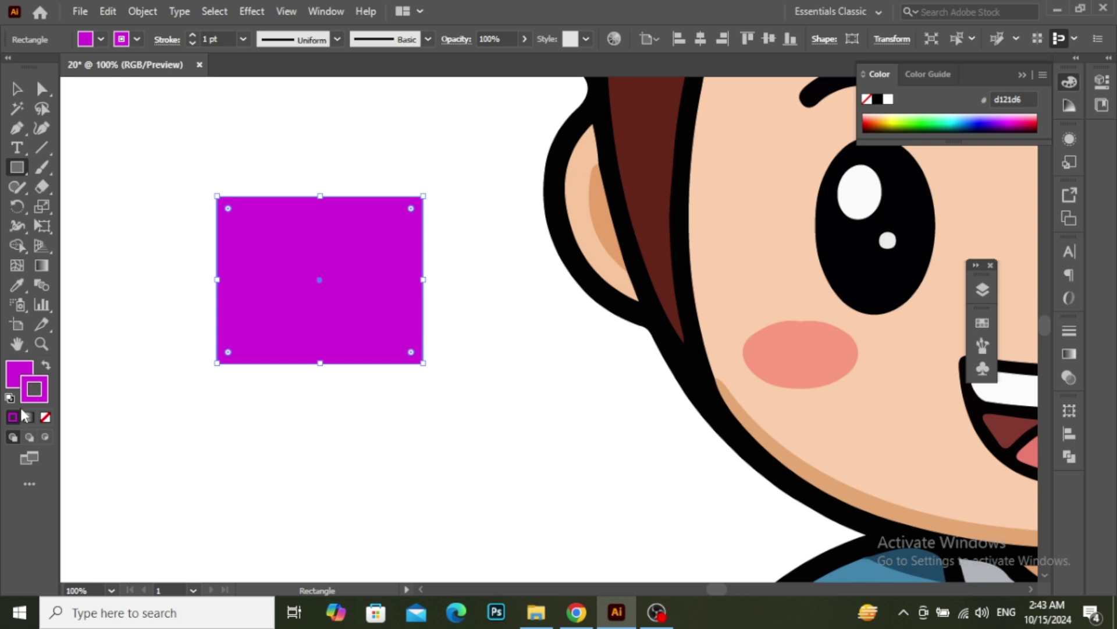
double_click(25, 400)
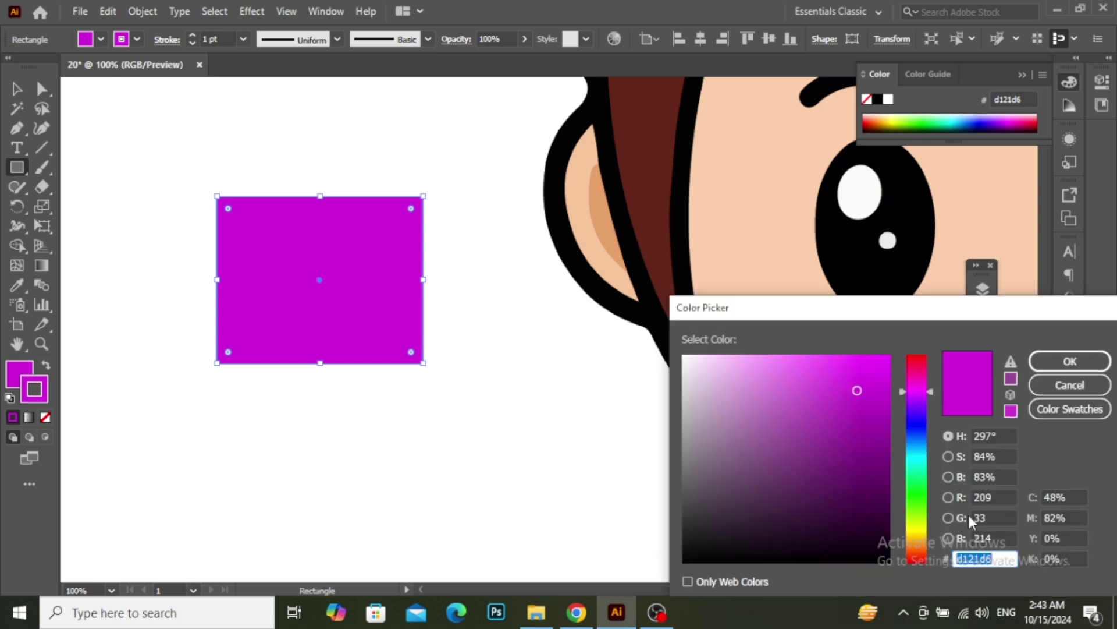
text(000000)
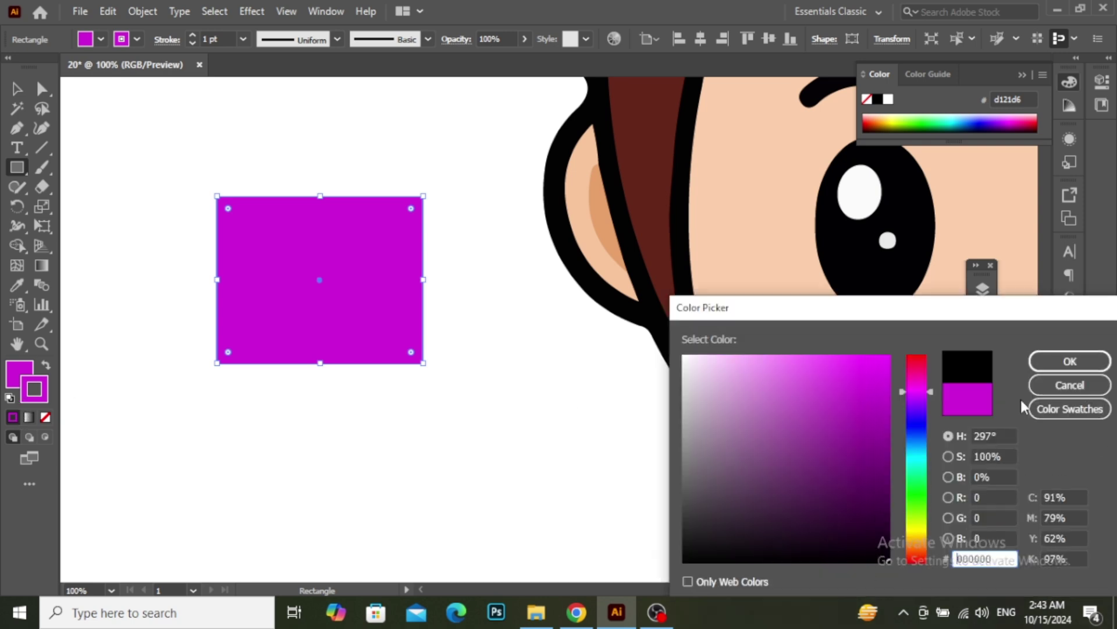
click(1069, 361)
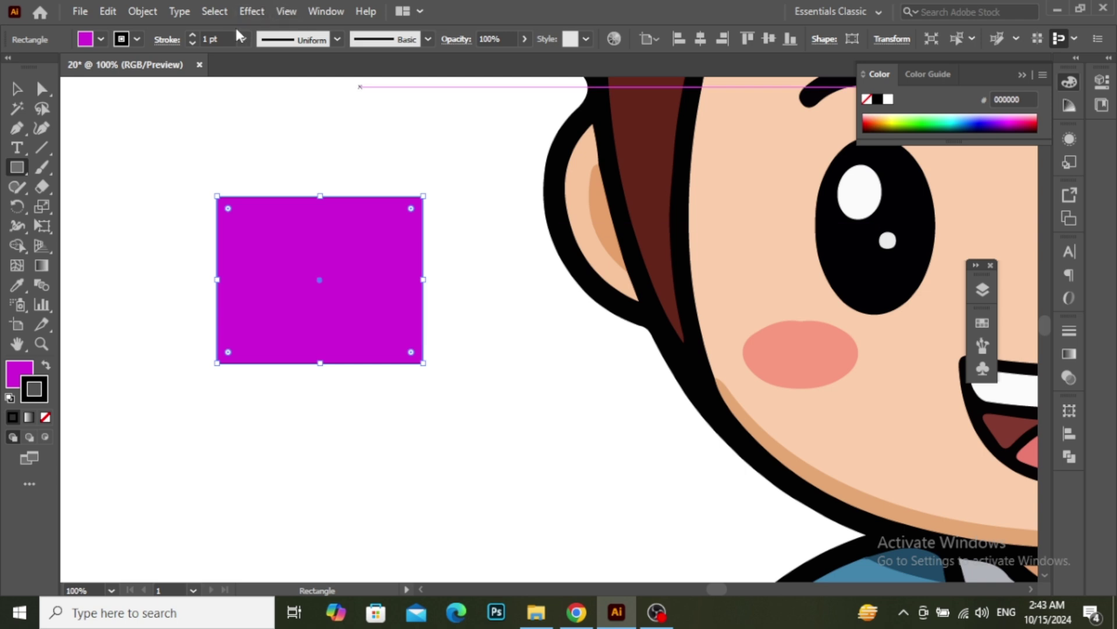
Set the rectangle's stroke weight to 10 pt and deselect the rectangle.
click(193, 34)
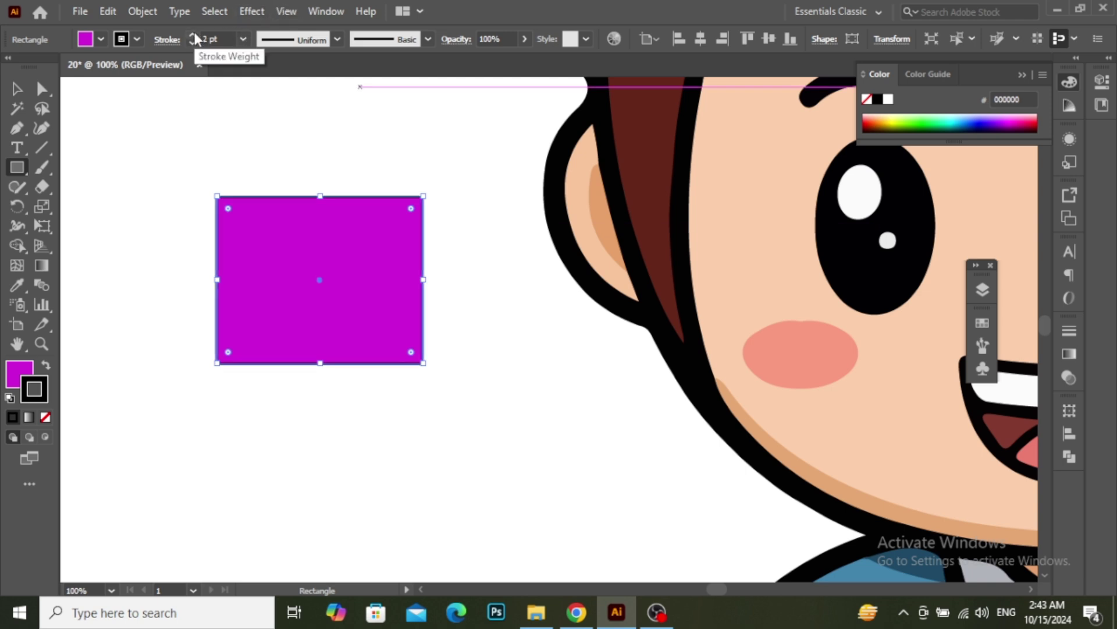
click(193, 35)
click(193, 35)
click(193, 35)
click(193, 35)
click(193, 35)
click(194, 35)
double_click(193, 35)
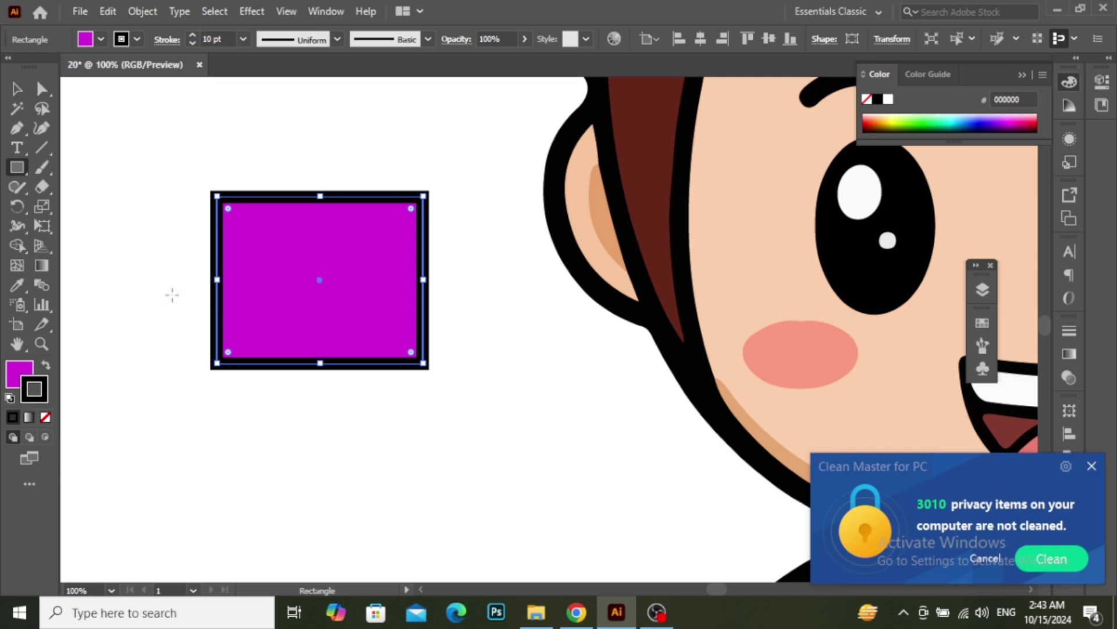
key(v)
click(170, 299)
drag(174, 294, 343, 287)
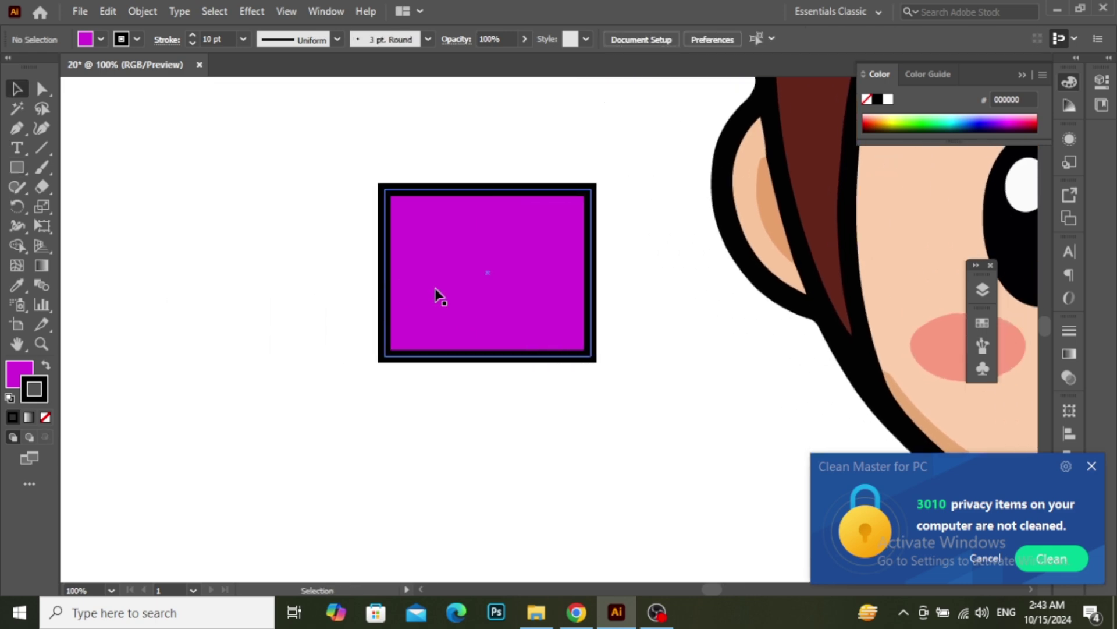
Expand the magenta rectangle's fill and stroke into separate editable shapes.
click(424, 289)
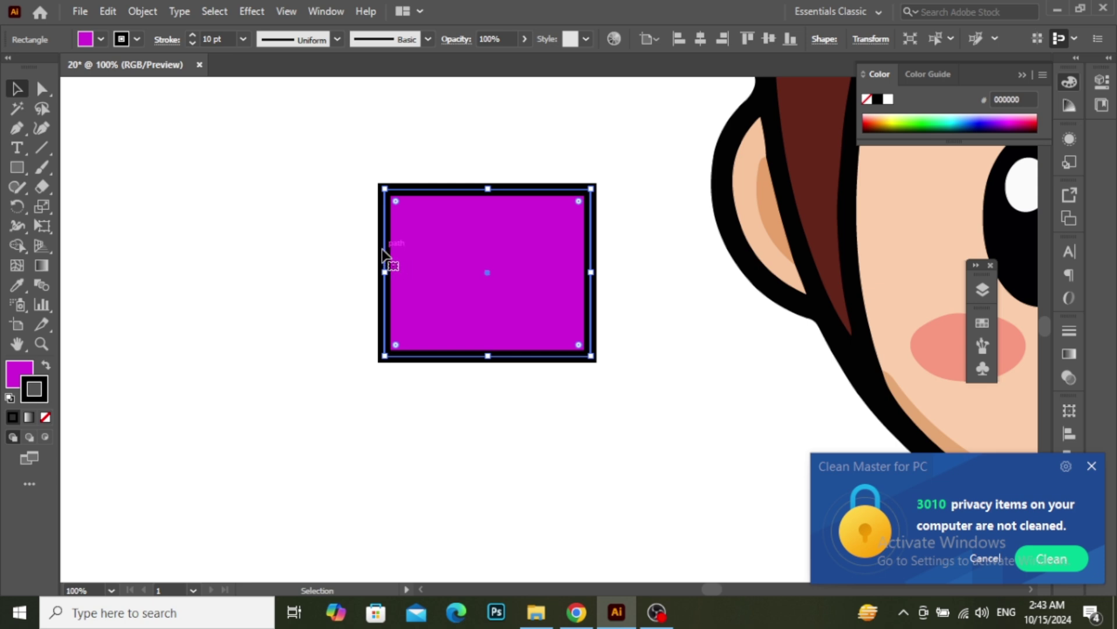
click(364, 238)
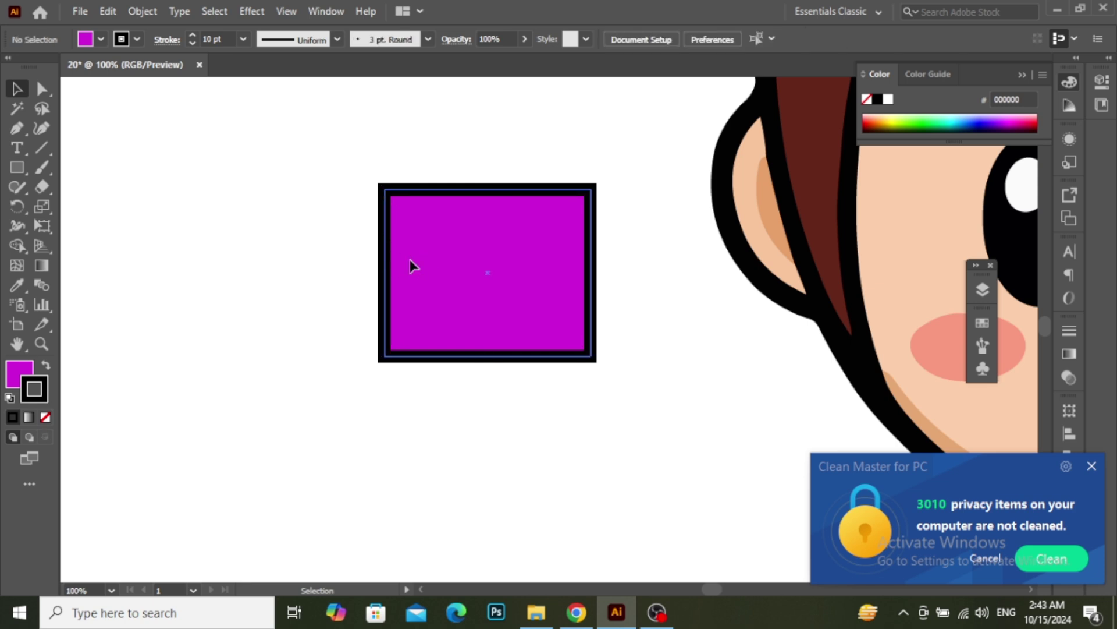
click(410, 260)
click(144, 10)
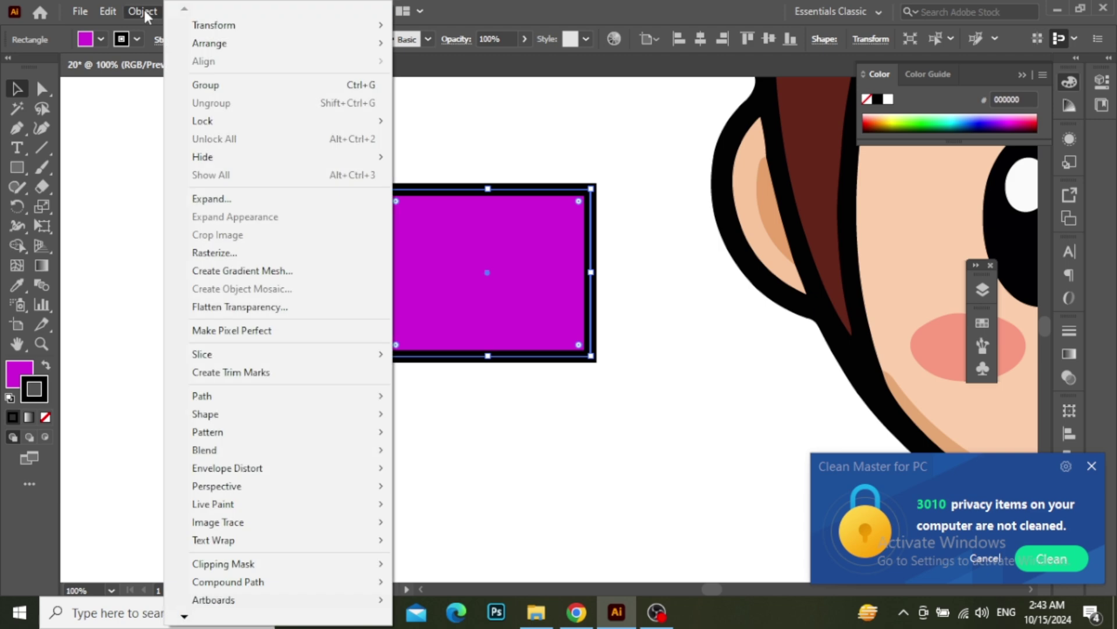
click(239, 201)
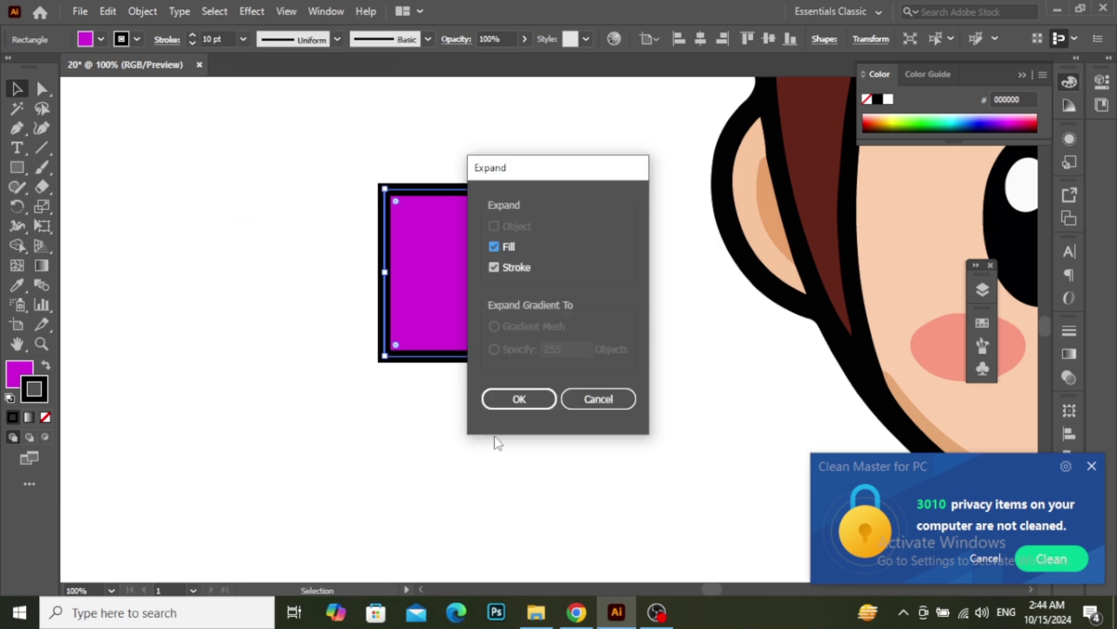
click(501, 401)
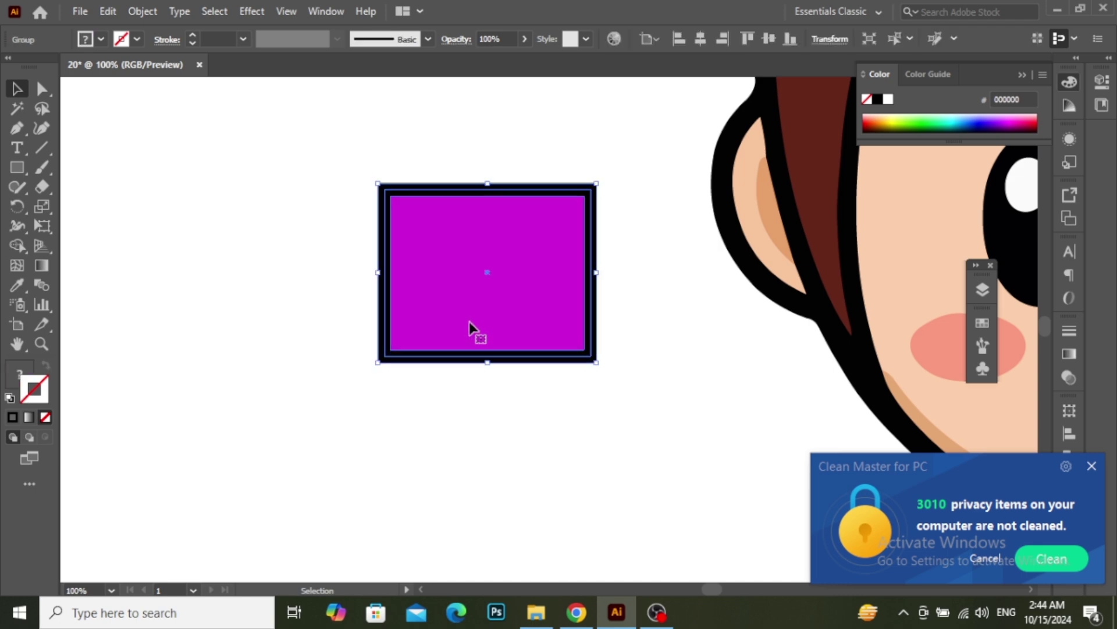
Check whether Expand Appearance is available for the expanded rectangle group.
click(142, 12)
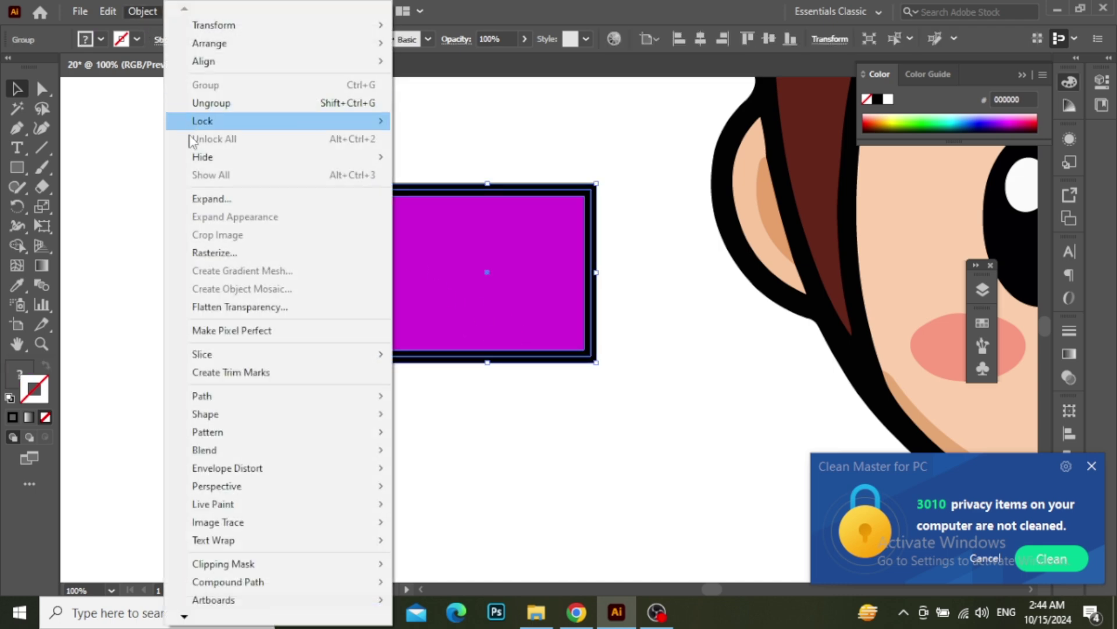
click(199, 198)
click(274, 221)
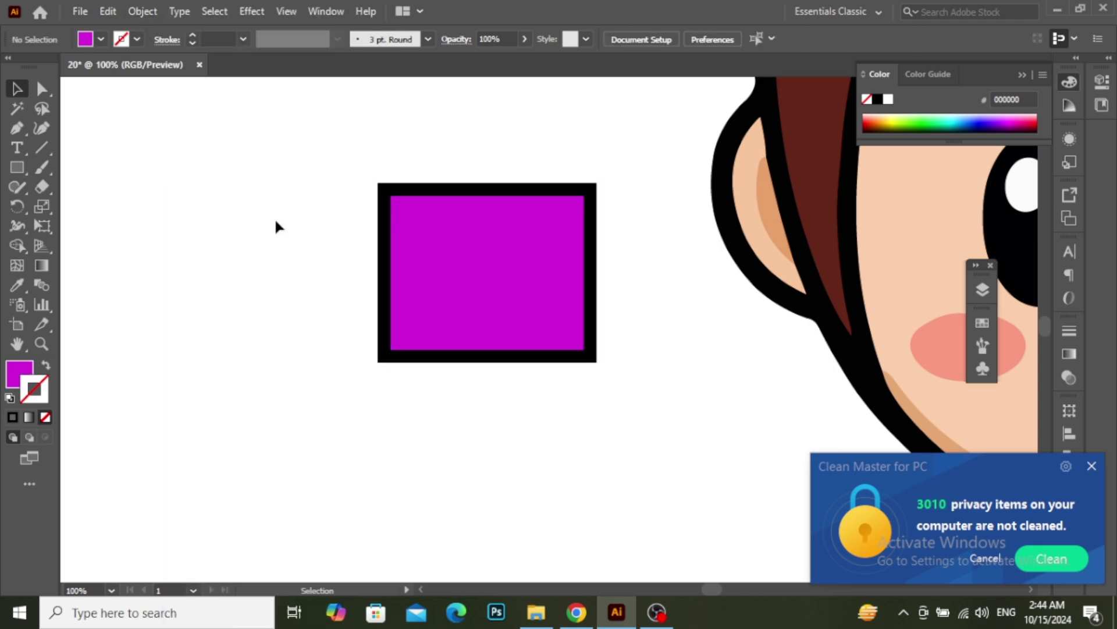
click(429, 262)
click(136, 11)
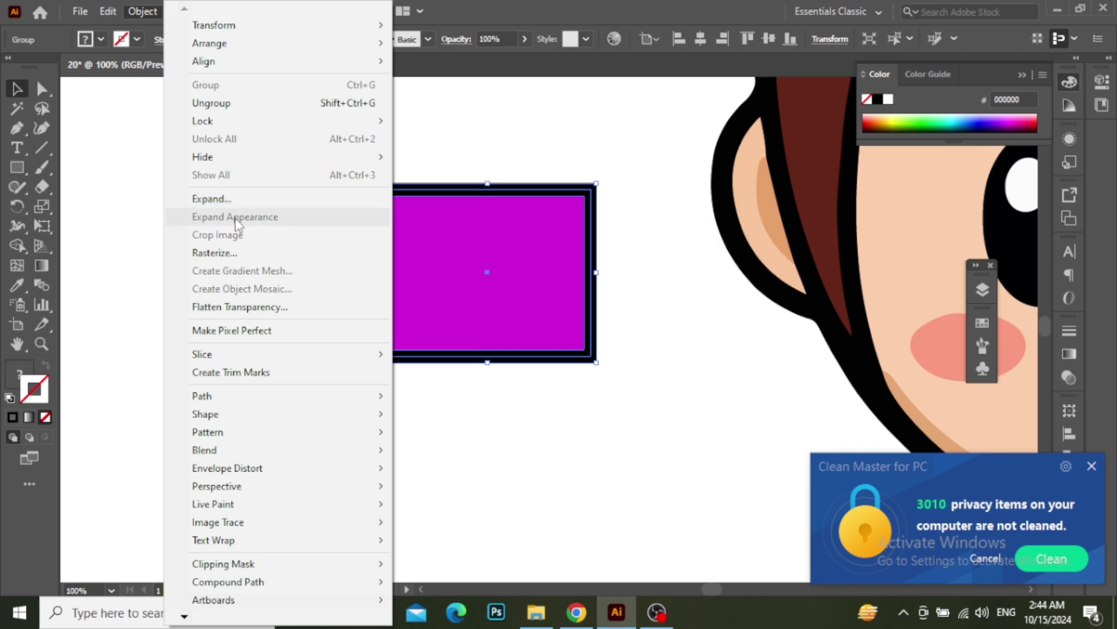
click(137, 206)
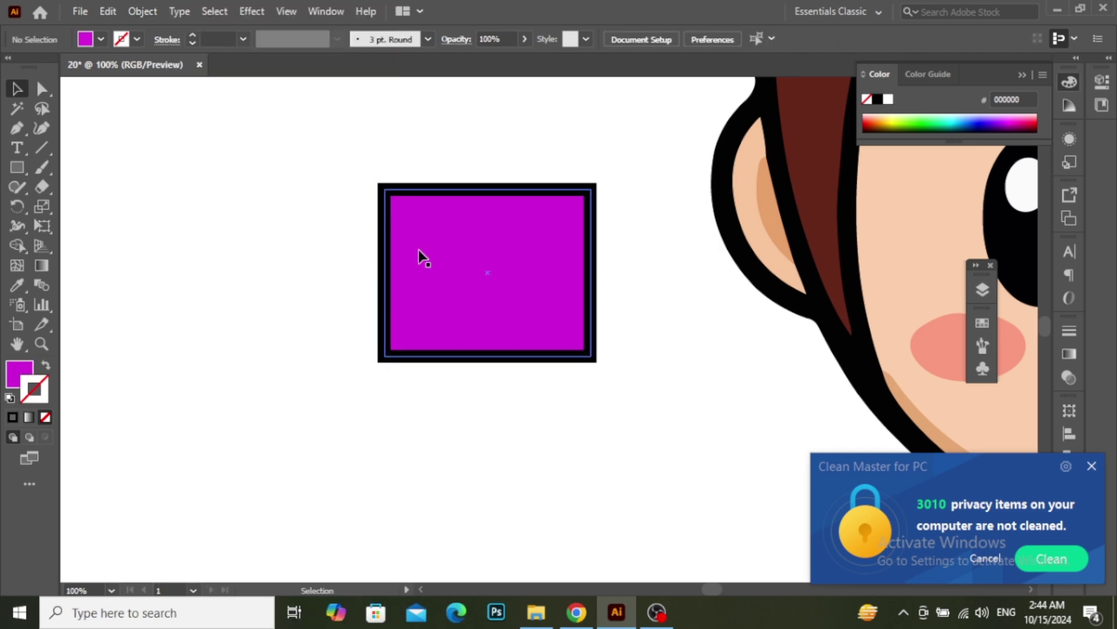
Delete the expanded magenta rectangle and dismiss the Clean Master notification.
click(427, 201)
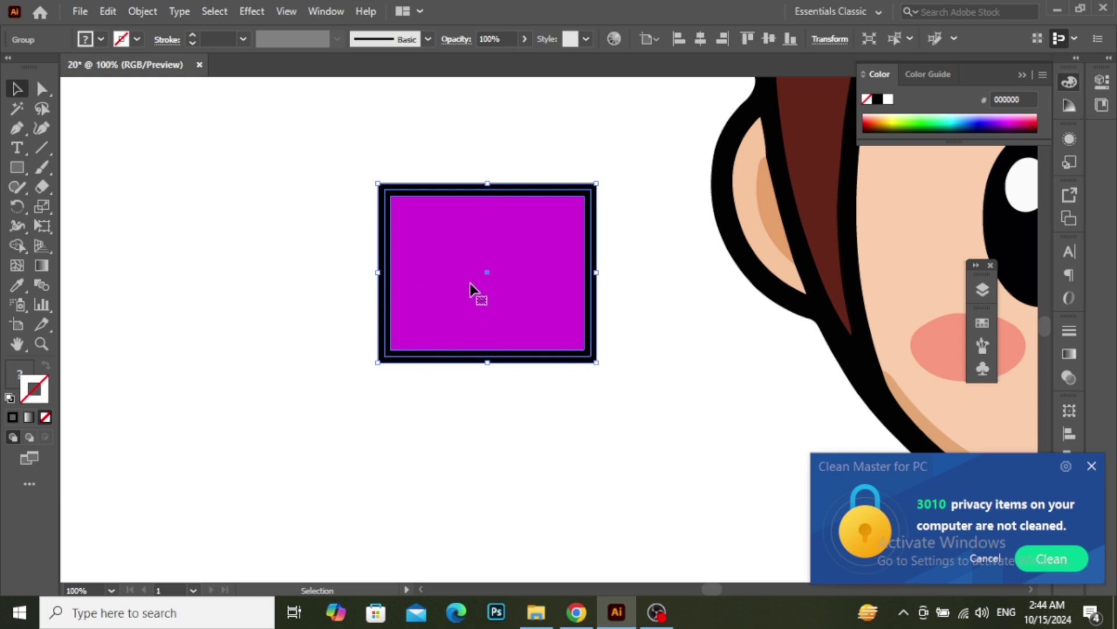
click(297, 352)
click(523, 334)
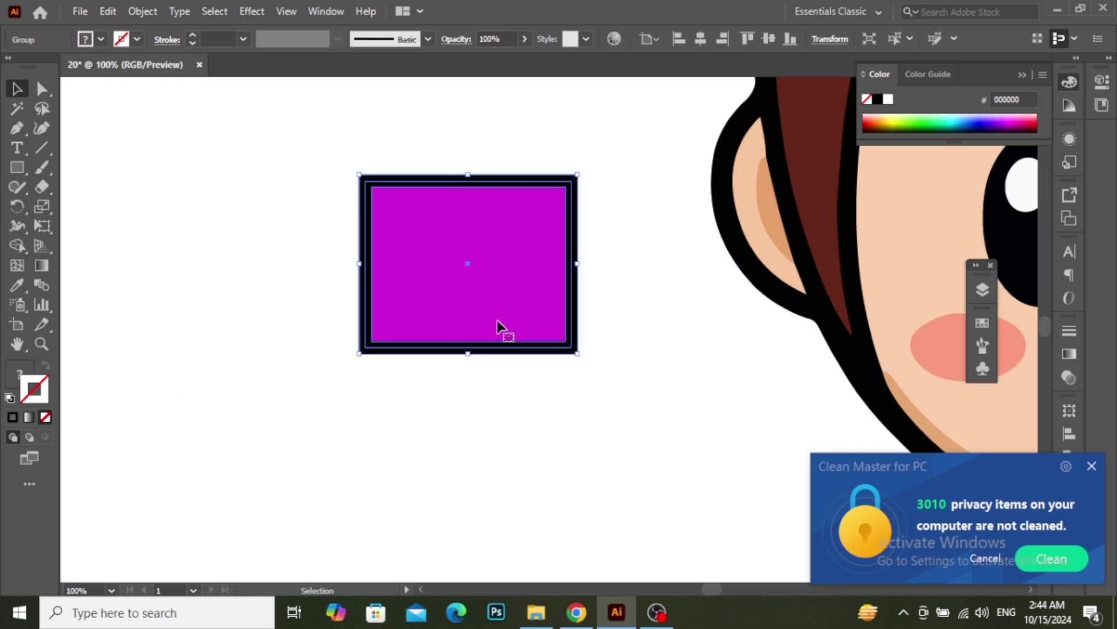
key(Delete)
click(1090, 466)
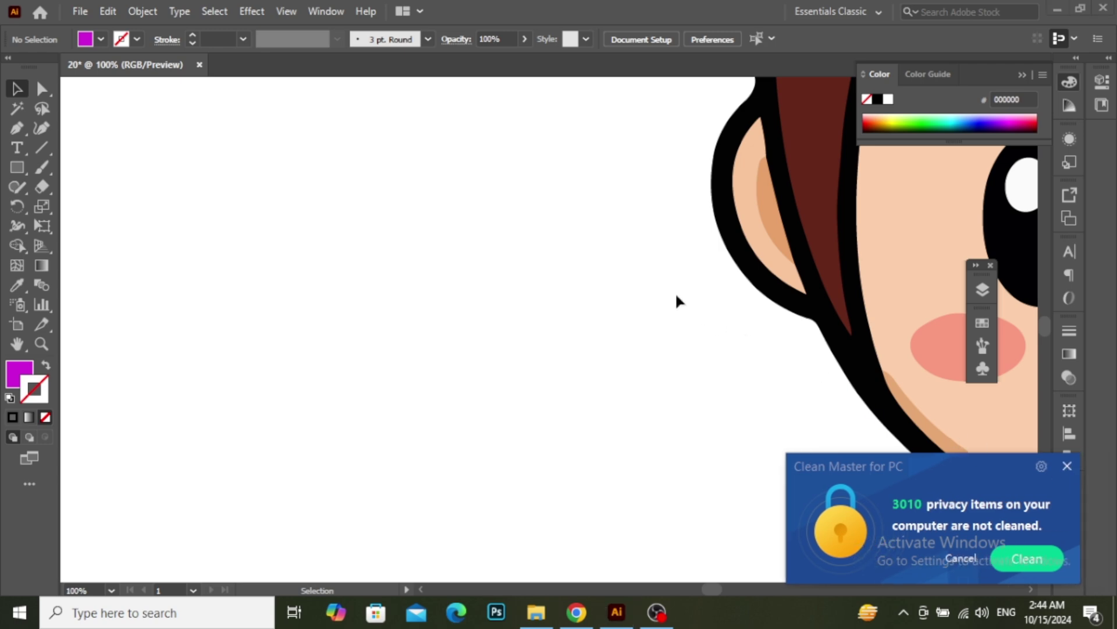
scroll(675, 296, down, 5)
drag(675, 296, 443, 272)
drag(407, 158, 369, 230)
drag(322, 163, 707, 532)
key(a)
click(700, 524)
scroll(598, 407, down, 2)
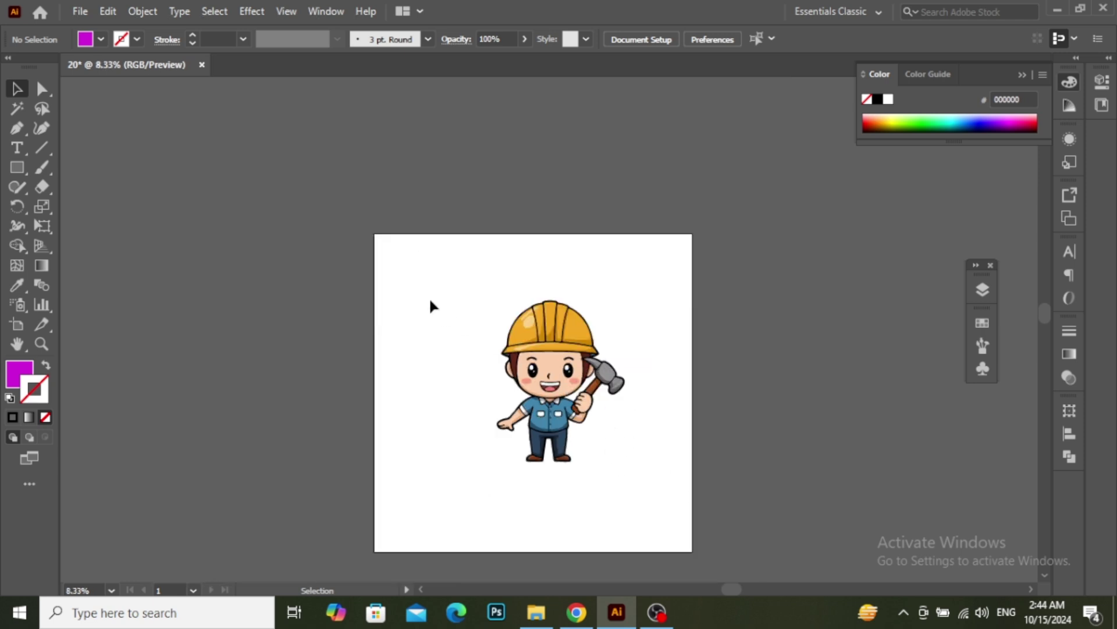
Add the sample text "dfdfddf" in the empty part of the artboard beside the helmet.
scroll(430, 301, up, 4)
key(t)
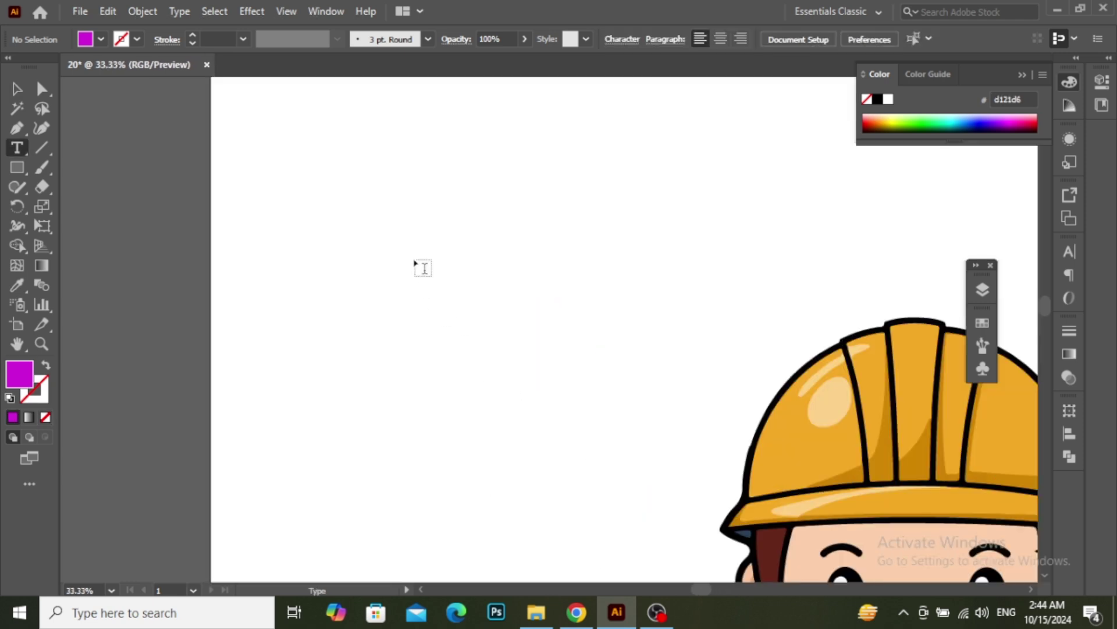
click(417, 260)
key(BackSpace)
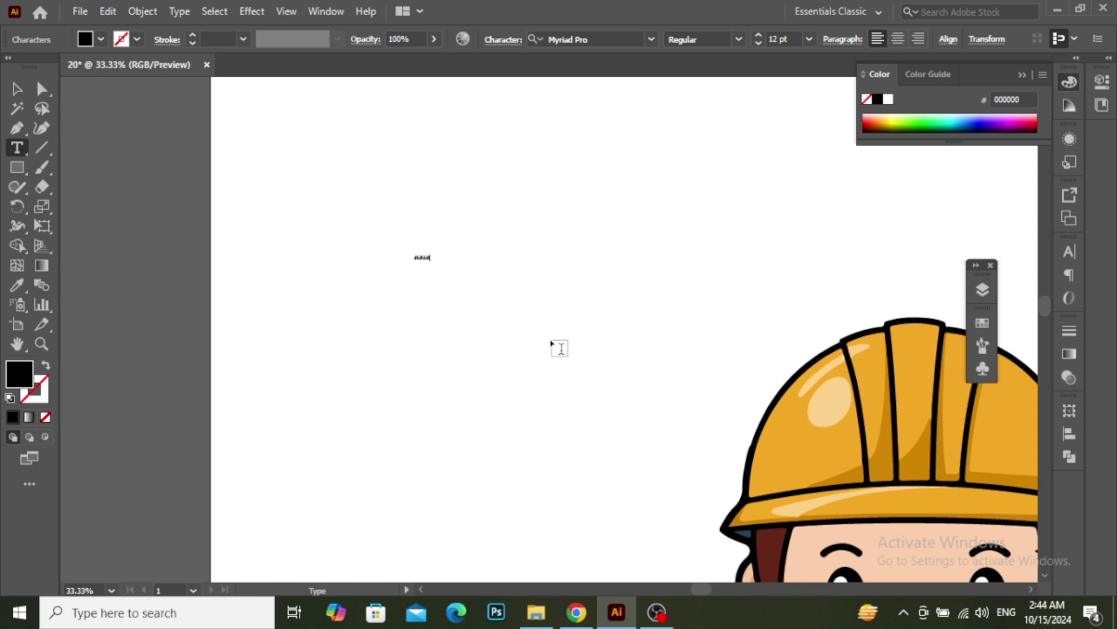
key(Escape)
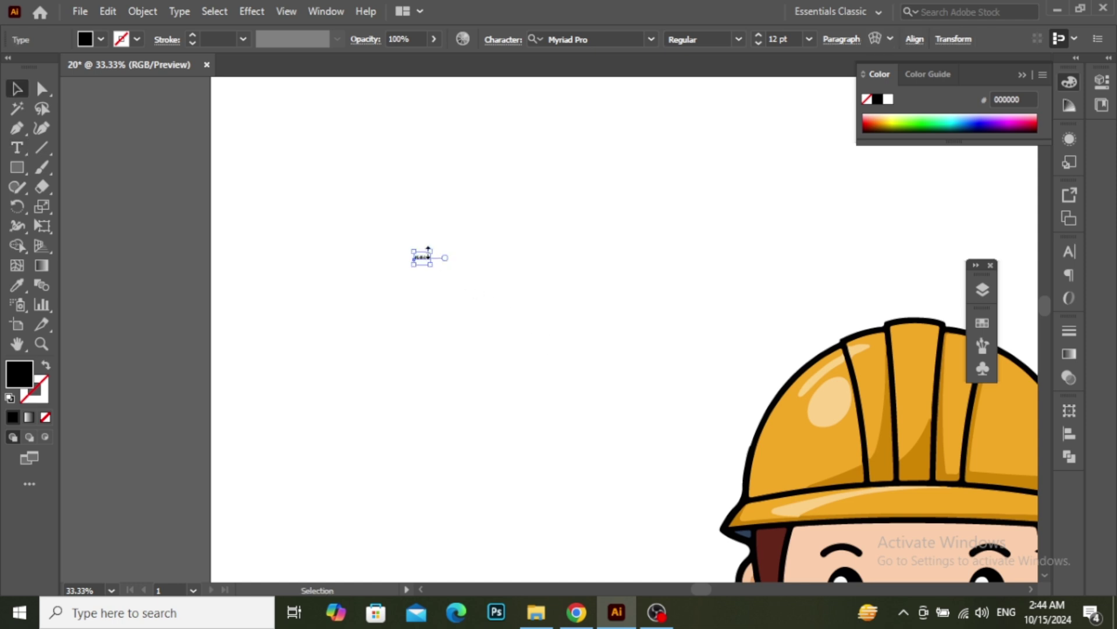
Scale the sample text up proportionally to about 110 pt.
drag(433, 252, 673, 229)
key(ctrl+z)
drag(433, 252, 766, 145)
click(643, 224)
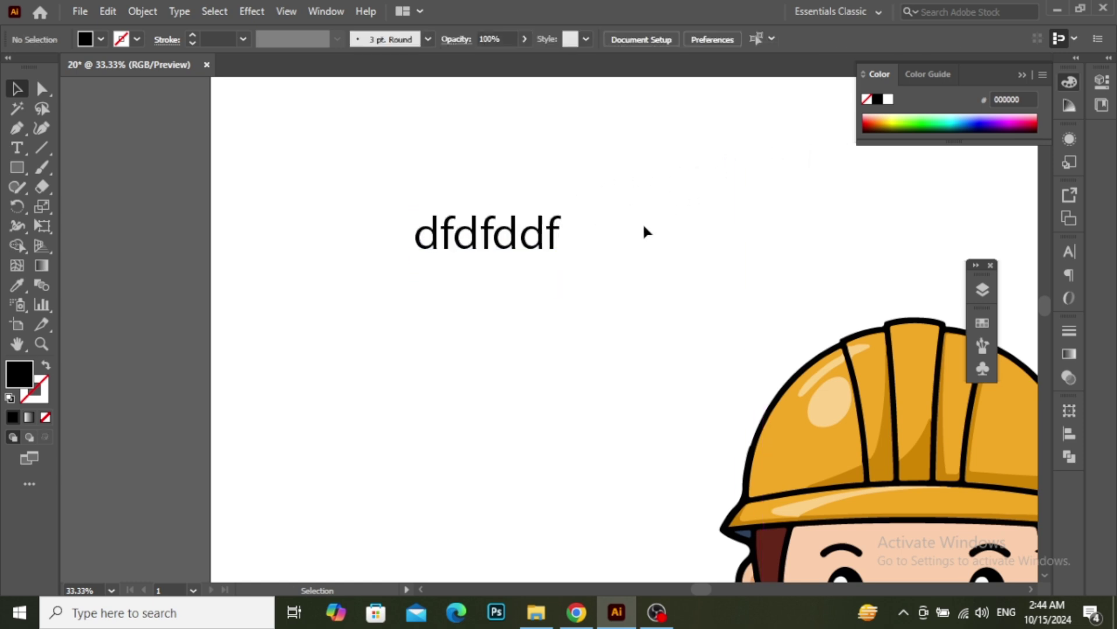
Expand the sample text "dfdfddf" into shapes with both Object and Fill included.
scroll(479, 255, up, 2)
scroll(483, 261, up, 1)
click(483, 252)
drag(484, 253, 536, 297)
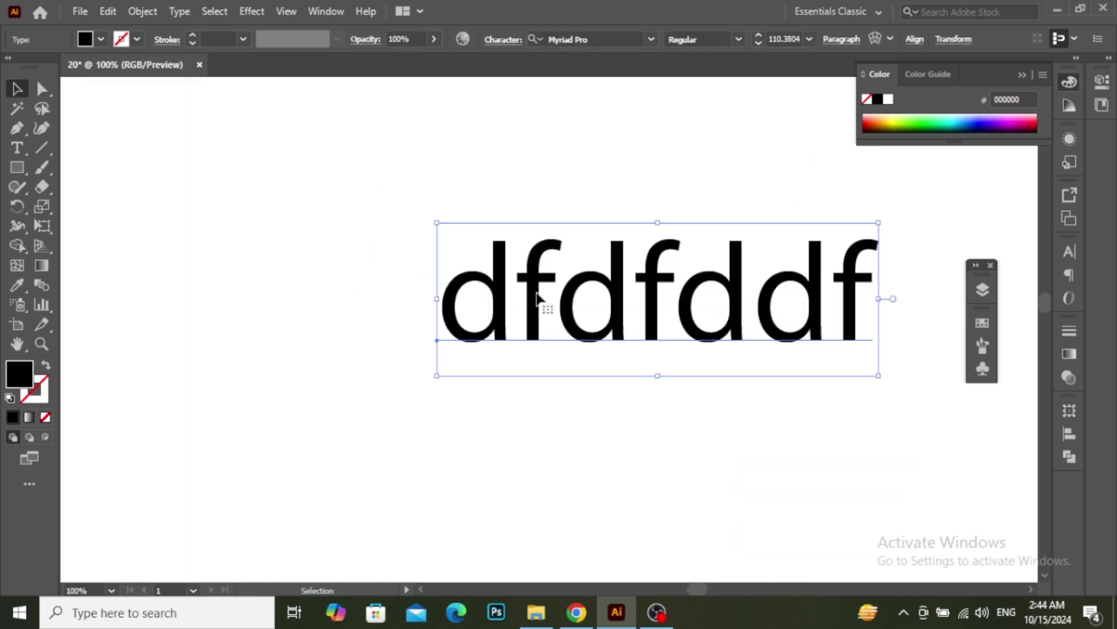
click(143, 11)
click(201, 197)
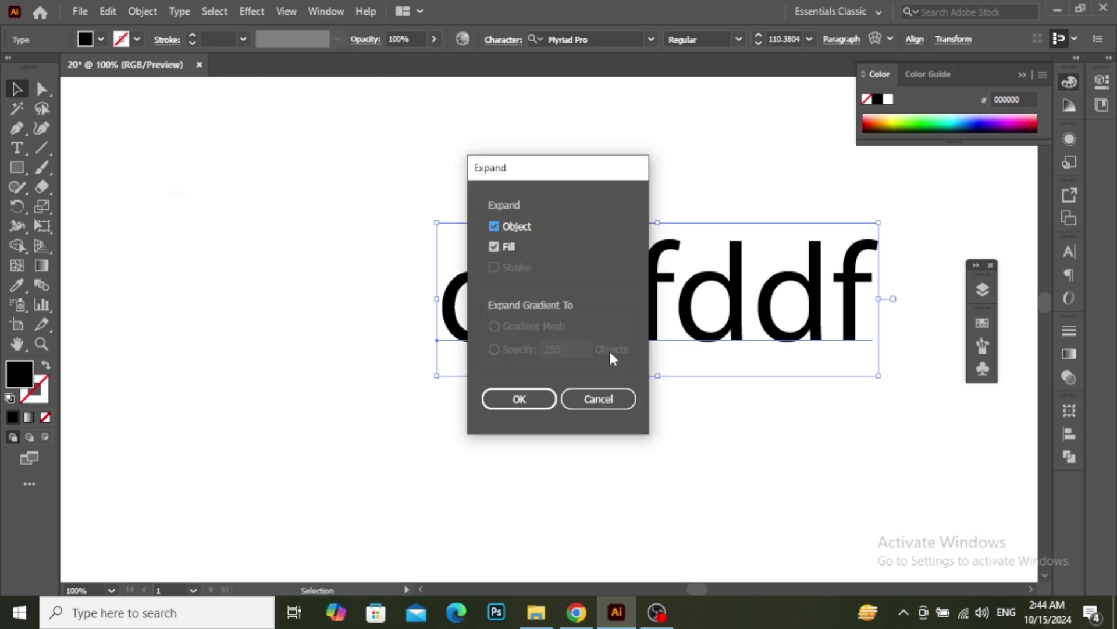
click(545, 400)
click(539, 400)
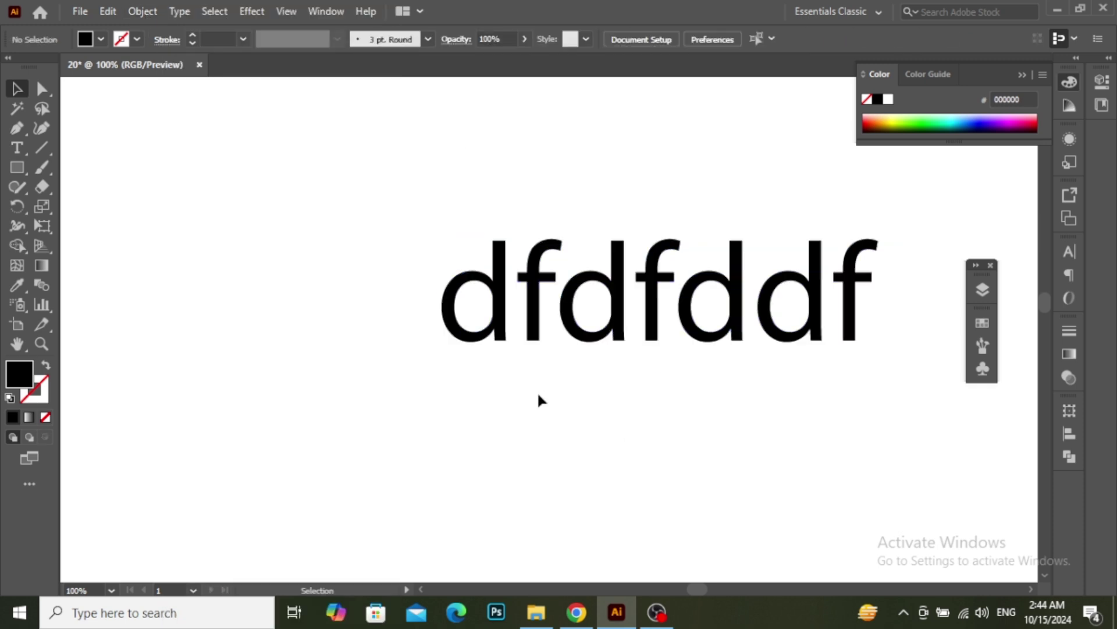
Recolour the expanded lettering to purple #bd09c6 and delete it from the artboard.
drag(497, 319, 444, 334)
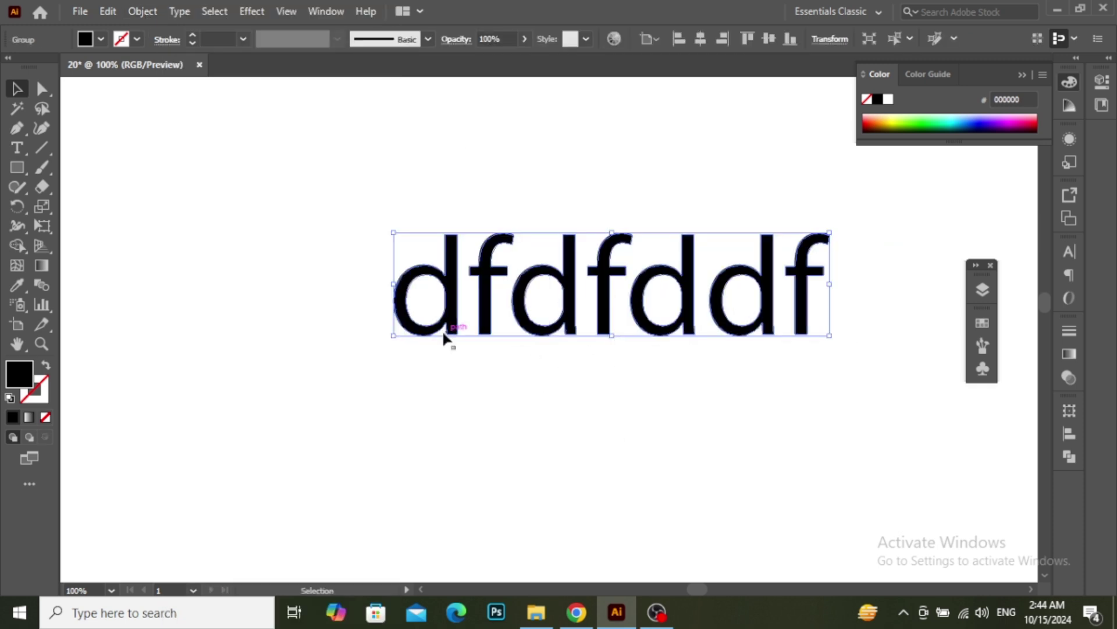
double_click(19, 374)
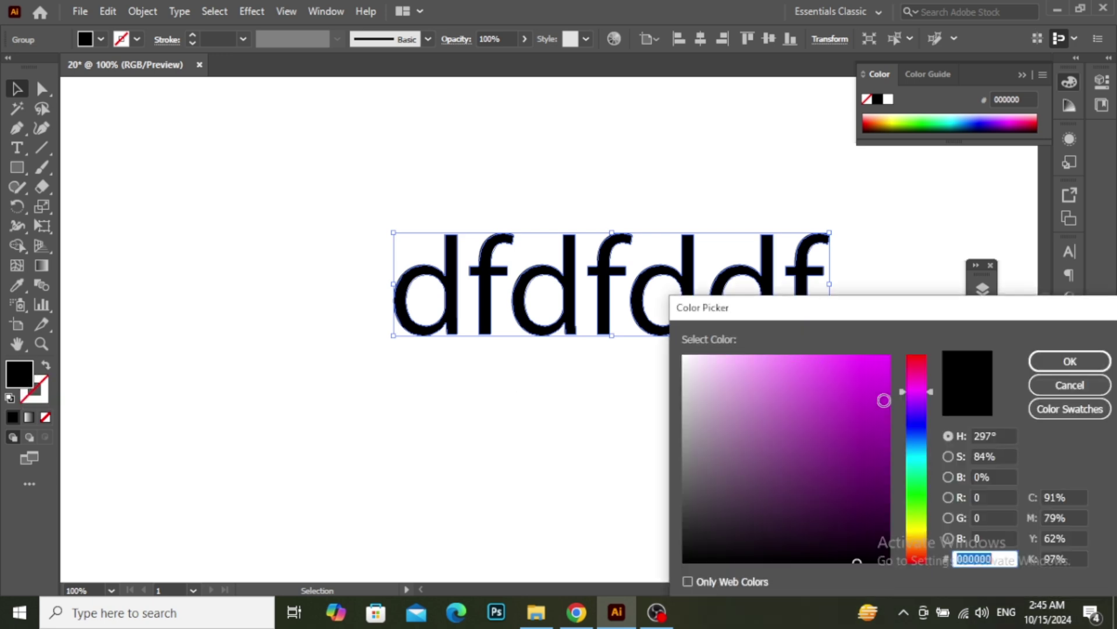
click(884, 400)
click(1070, 361)
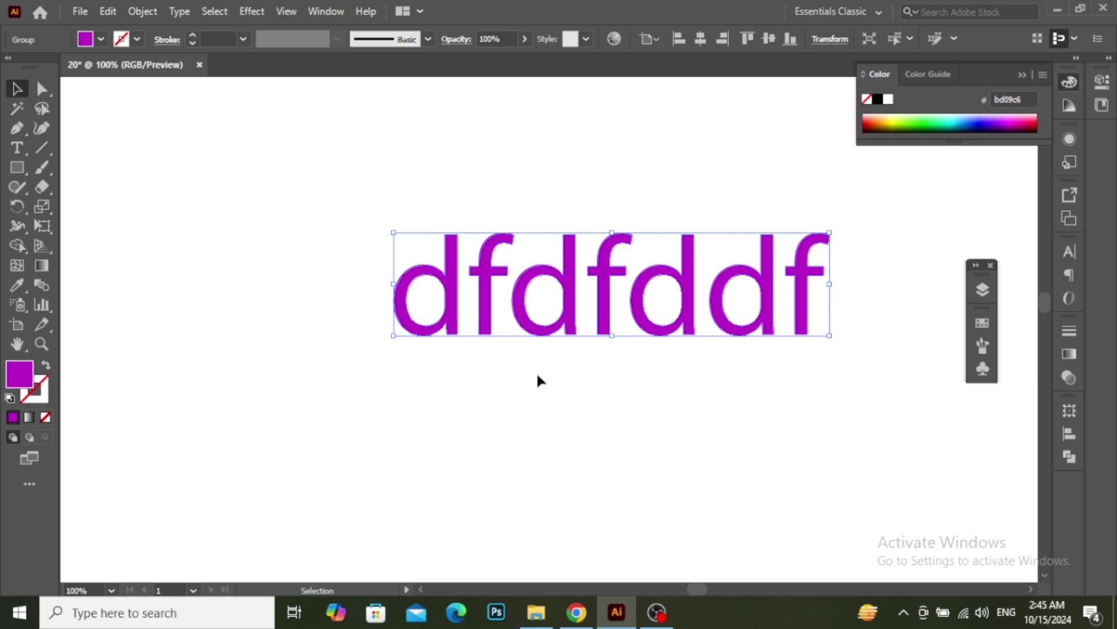
key(Delete)
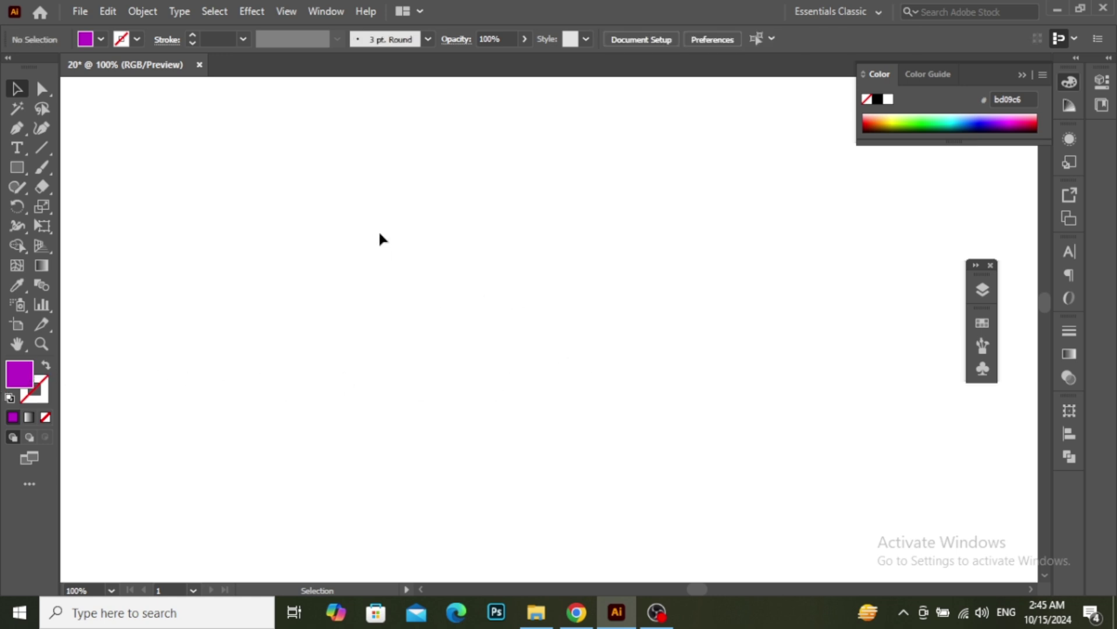
Place a small area-text frame with placeholder text on the empty pasteboard beside the artboard and delete it.
scroll(375, 249, down, 6)
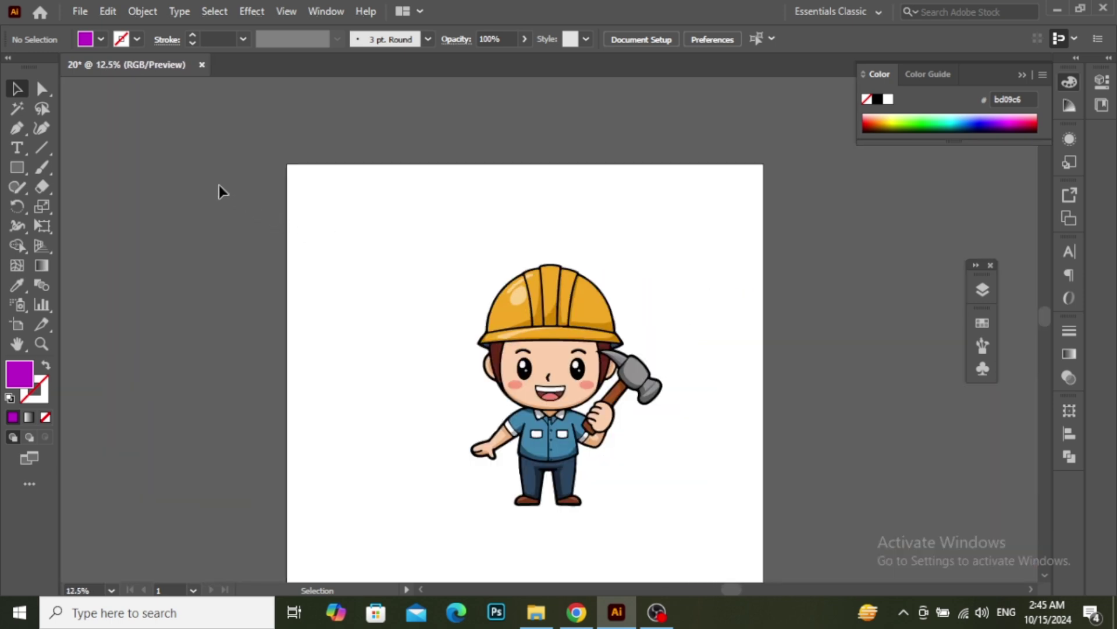
scroll(205, 176, up, 3)
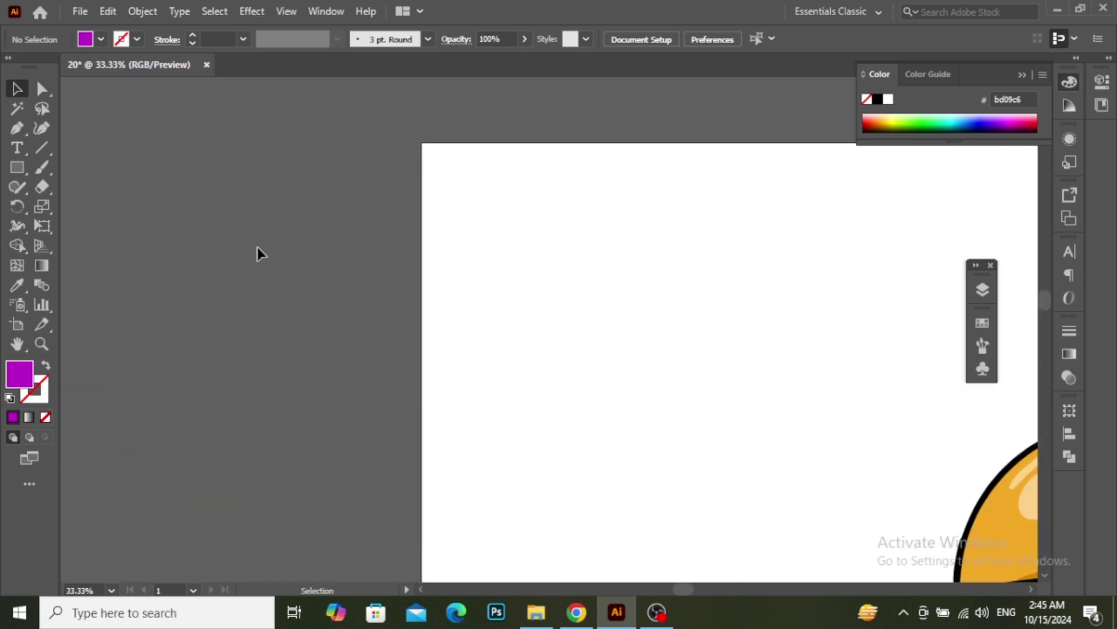
key(t)
drag(256, 245, 288, 270)
key(Escape)
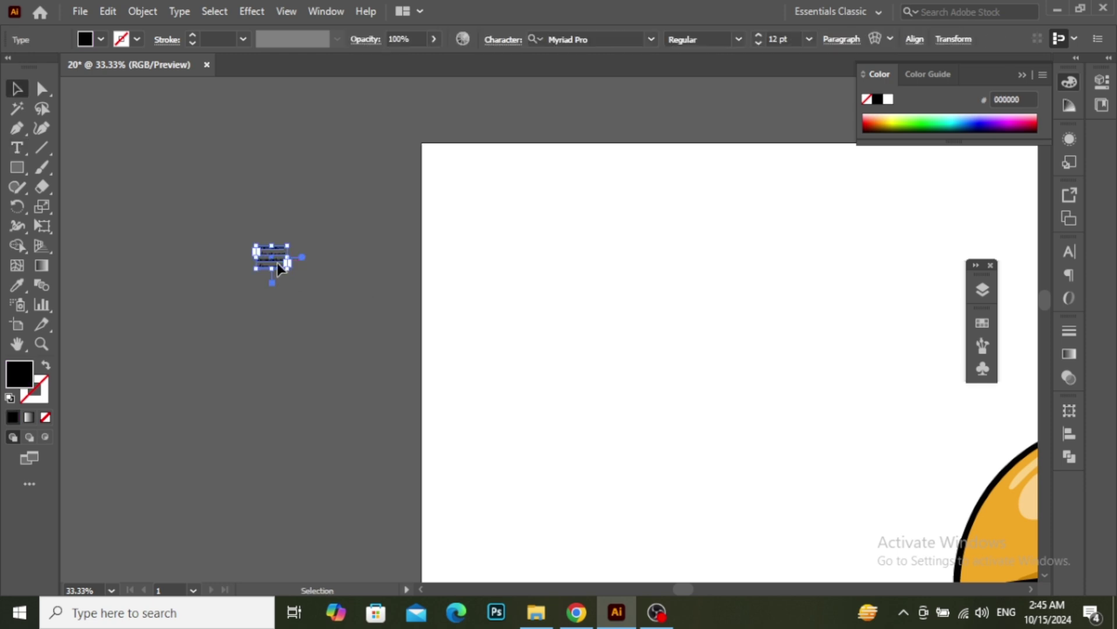
scroll(277, 263, up, 5)
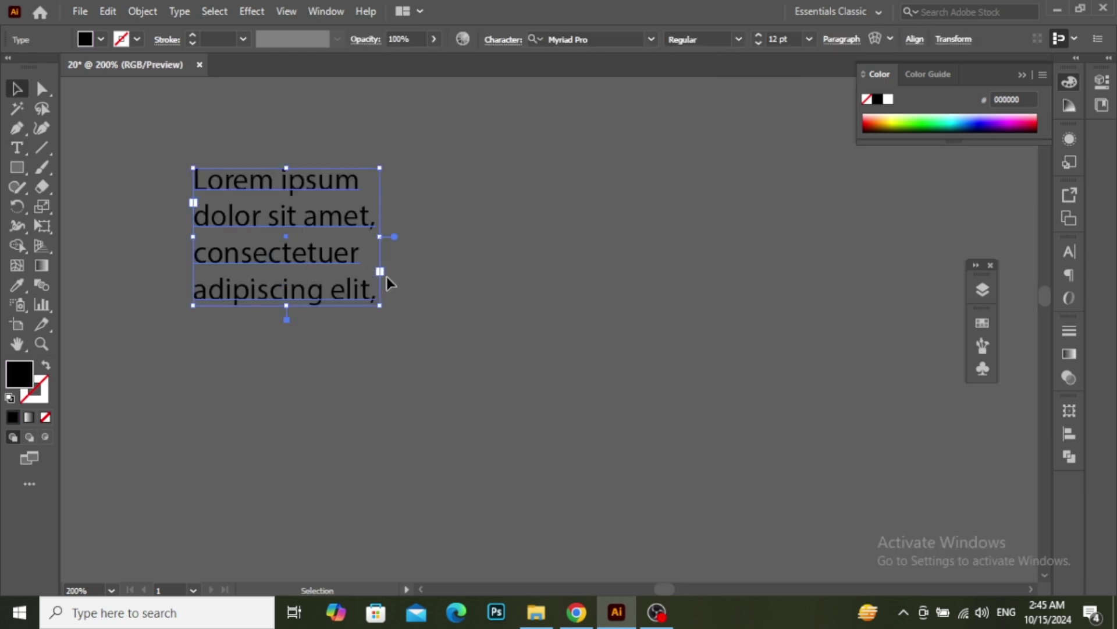
key(Delete)
scroll(405, 263, down, 6)
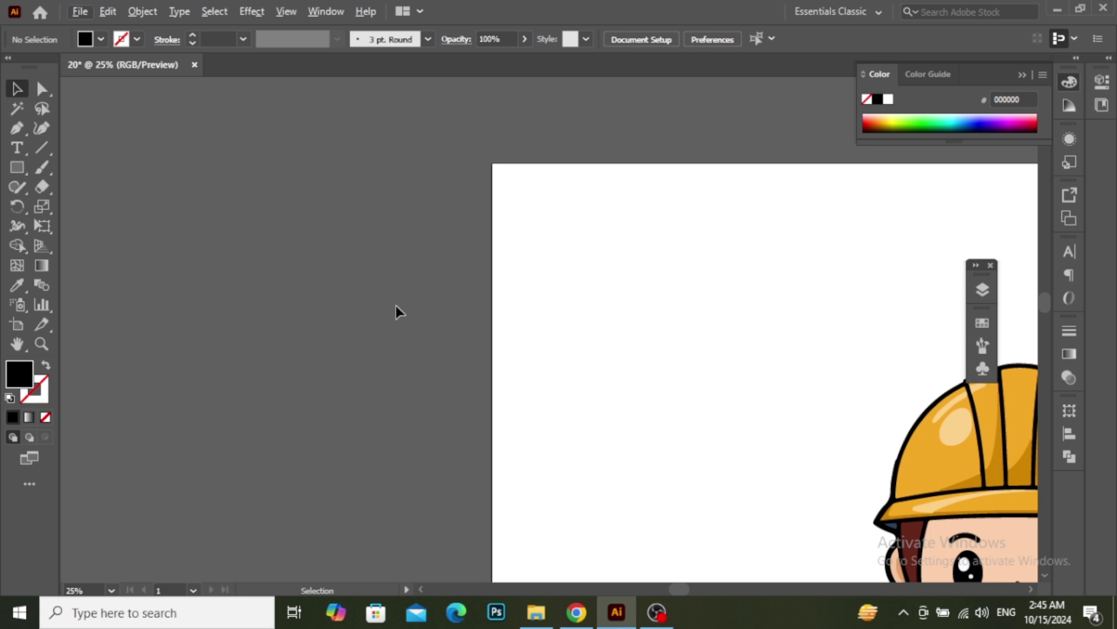
Scale the construction worker up proportionally and reposition it near the middle of the artboard.
scroll(362, 271, down, 4)
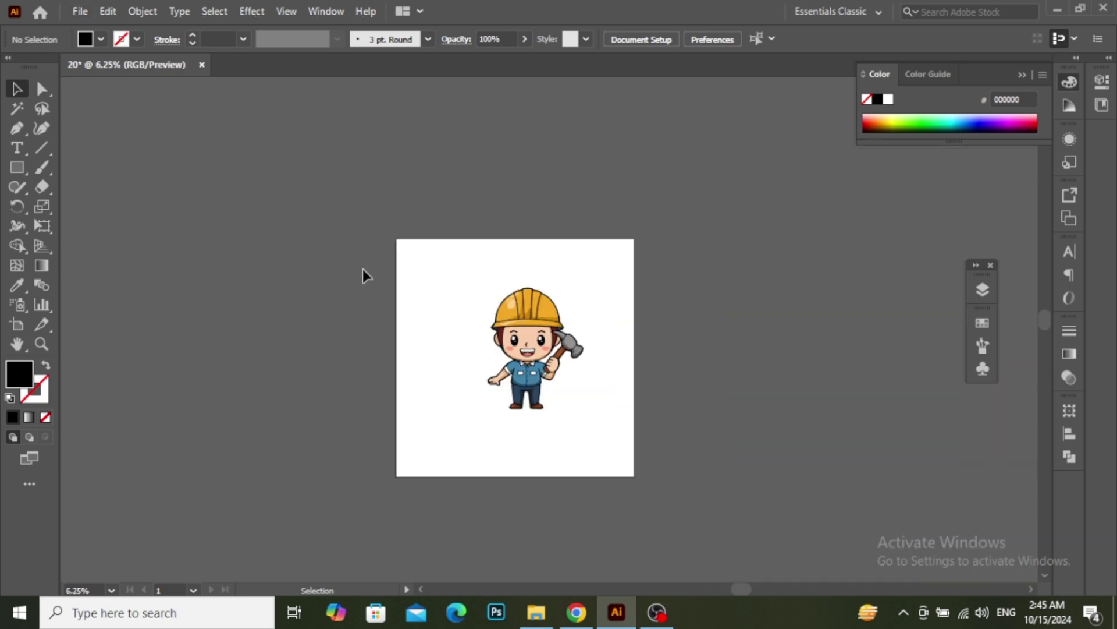
click(520, 348)
drag(584, 286, 609, 256)
drag(573, 332, 544, 363)
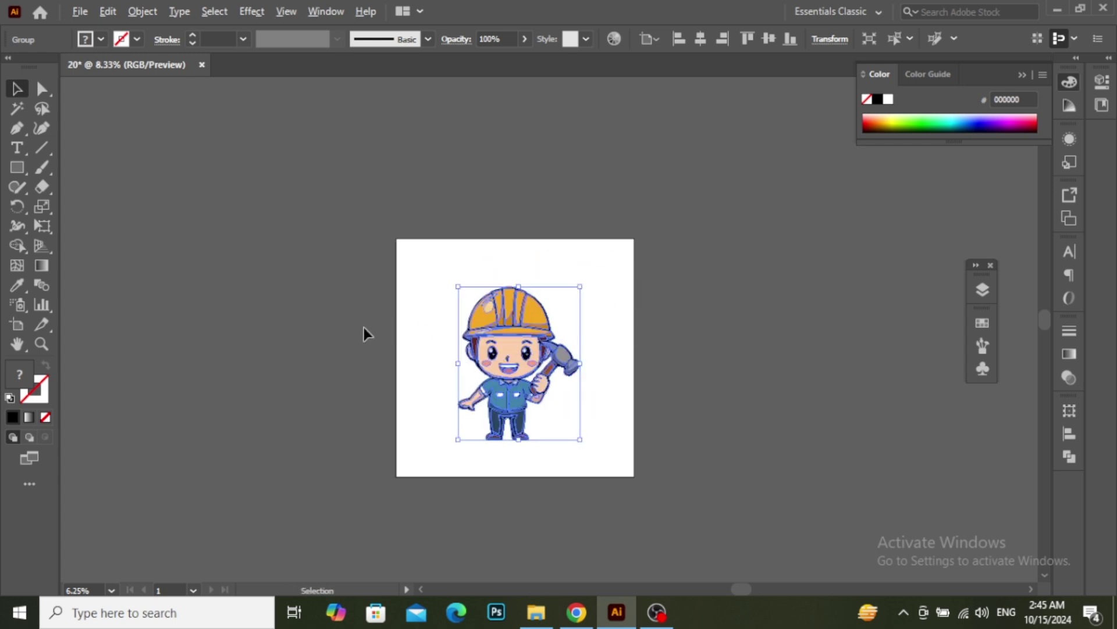
Create a 3000 px by 3000 px rectangle for the background.
scroll(364, 328, up, 2)
click(23, 172)
click(344, 259)
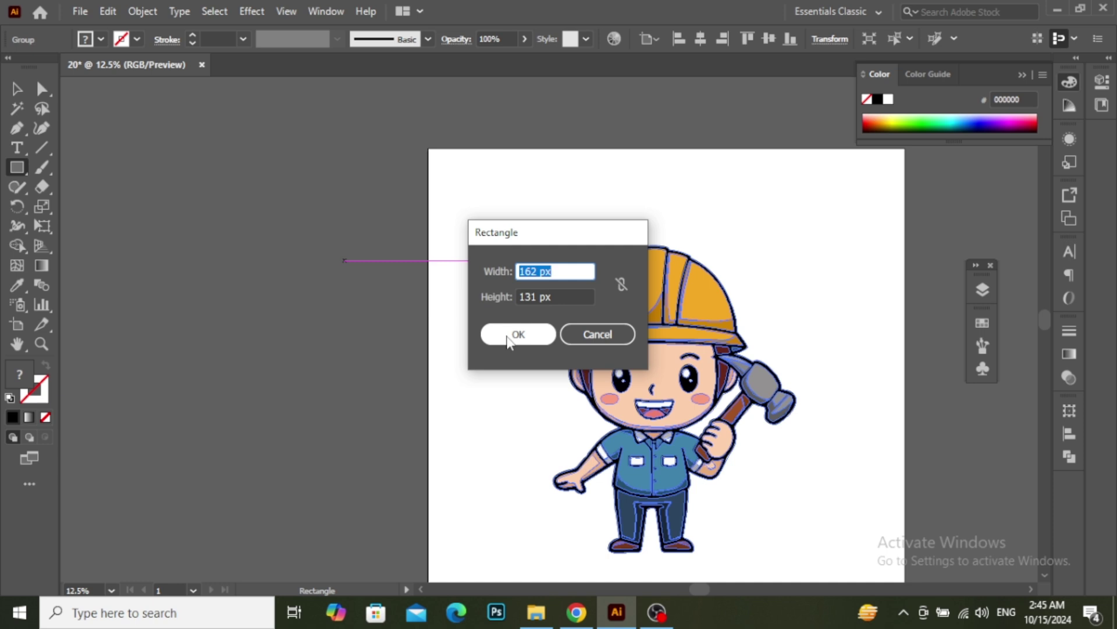
text(3000)
key(Tab)
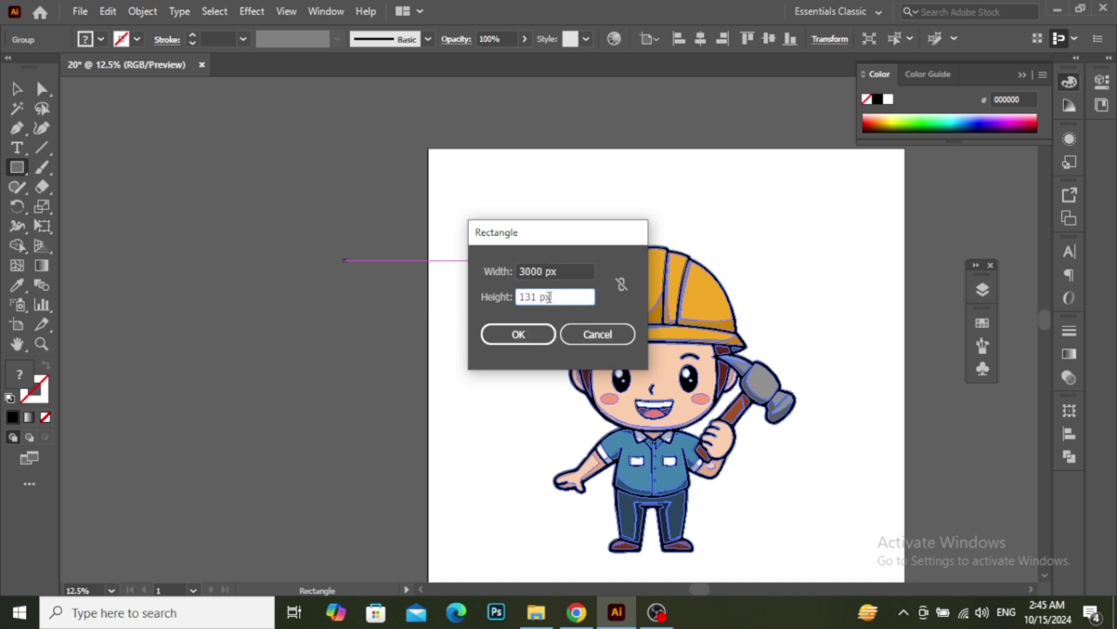
text(3000)
click(520, 332)
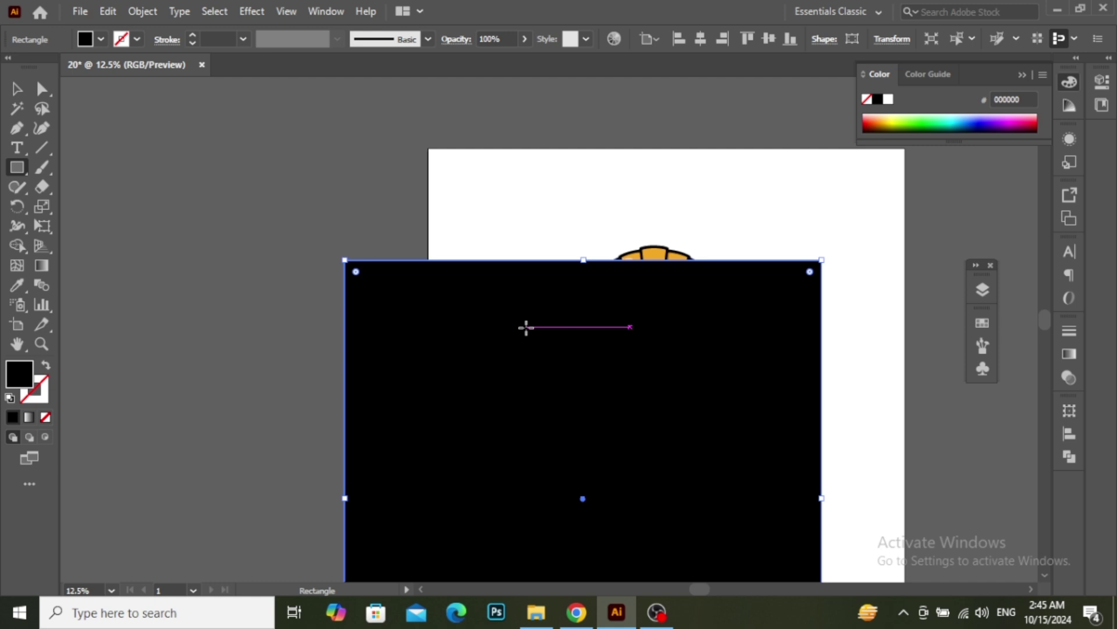
Move the black rectangle partly off the construction worker and arrange the worker in front of it.
key(v)
drag(769, 318, 549, 272)
click(713, 318)
key(Return)
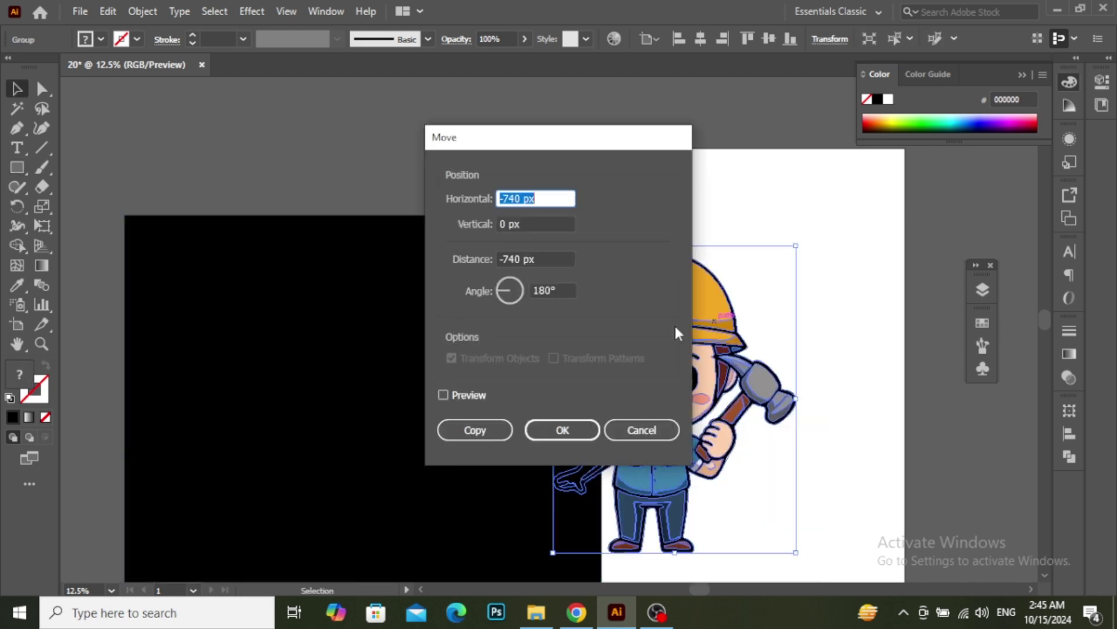
click(643, 430)
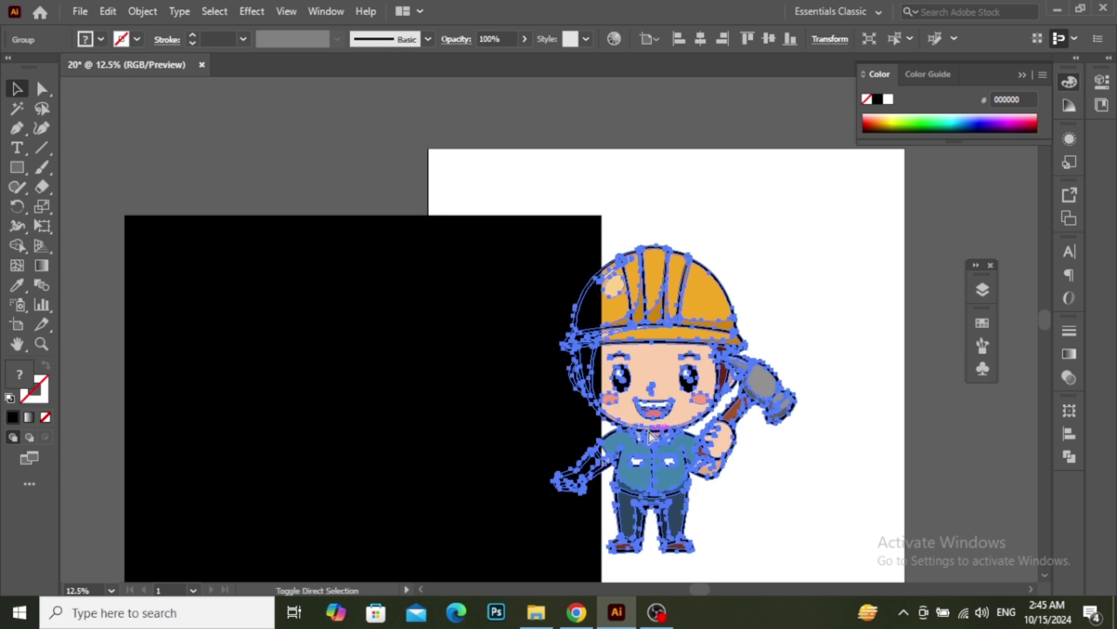
drag(377, 359, 473, 330)
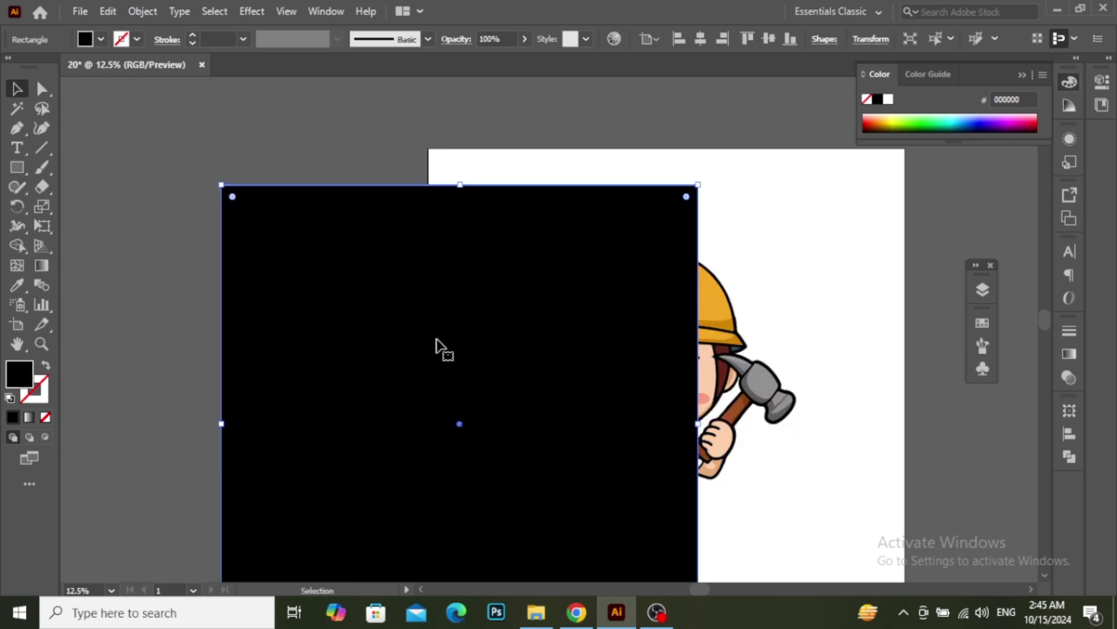
click(730, 348)
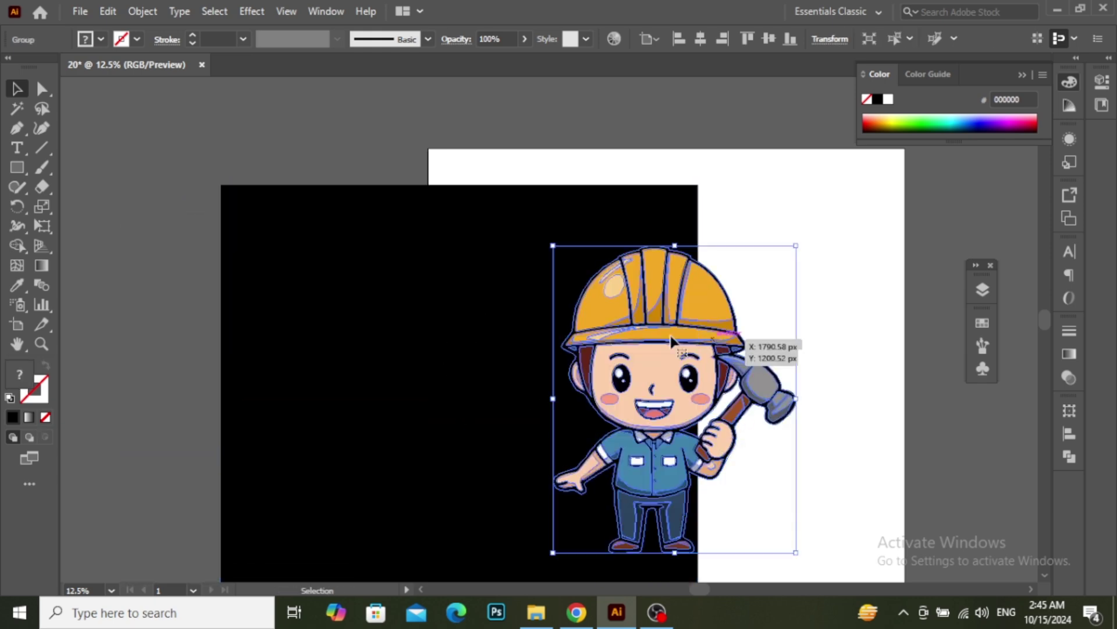
Position the black rectangle behind the worker so its corner and edges line up exactly with the artboard.
drag(367, 278, 539, 289)
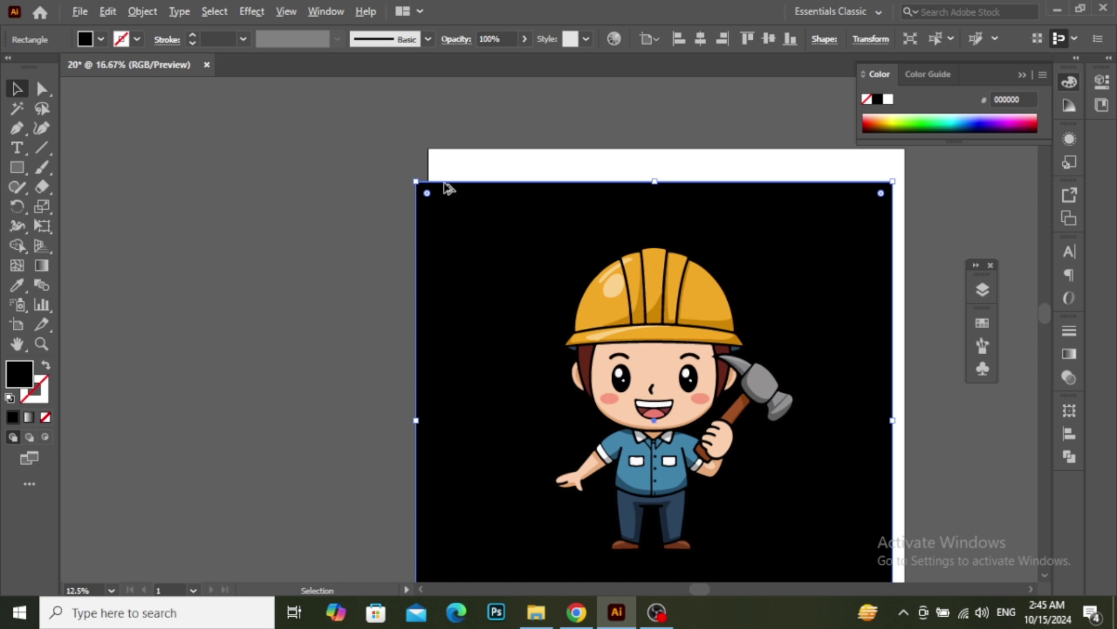
scroll(448, 187, up, 5)
drag(504, 230, 516, 250)
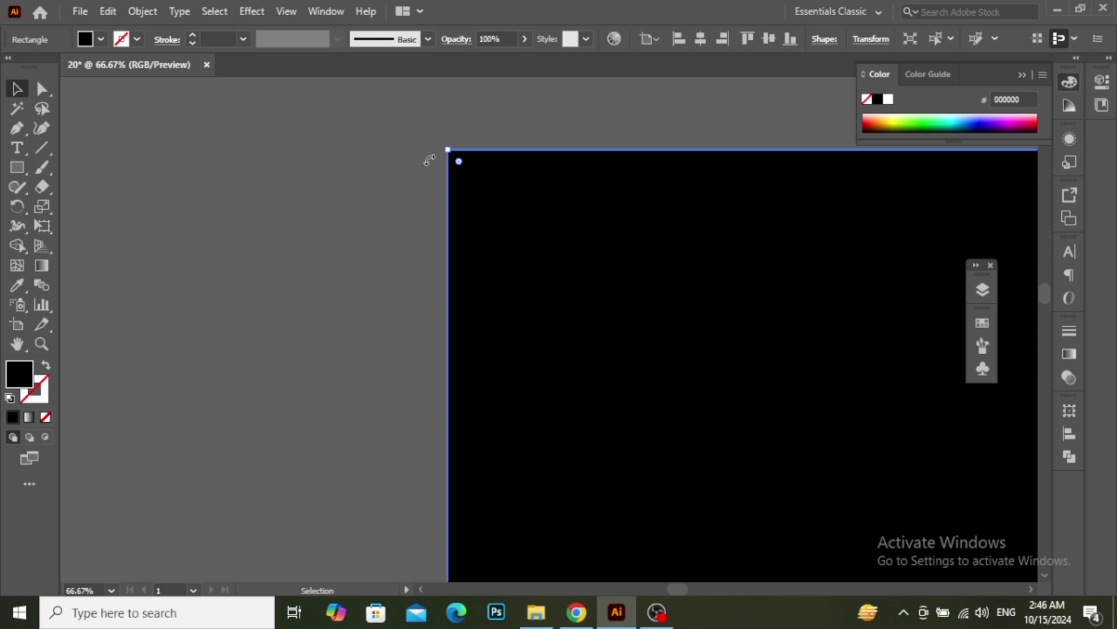
click(422, 202)
scroll(417, 189, down, 5)
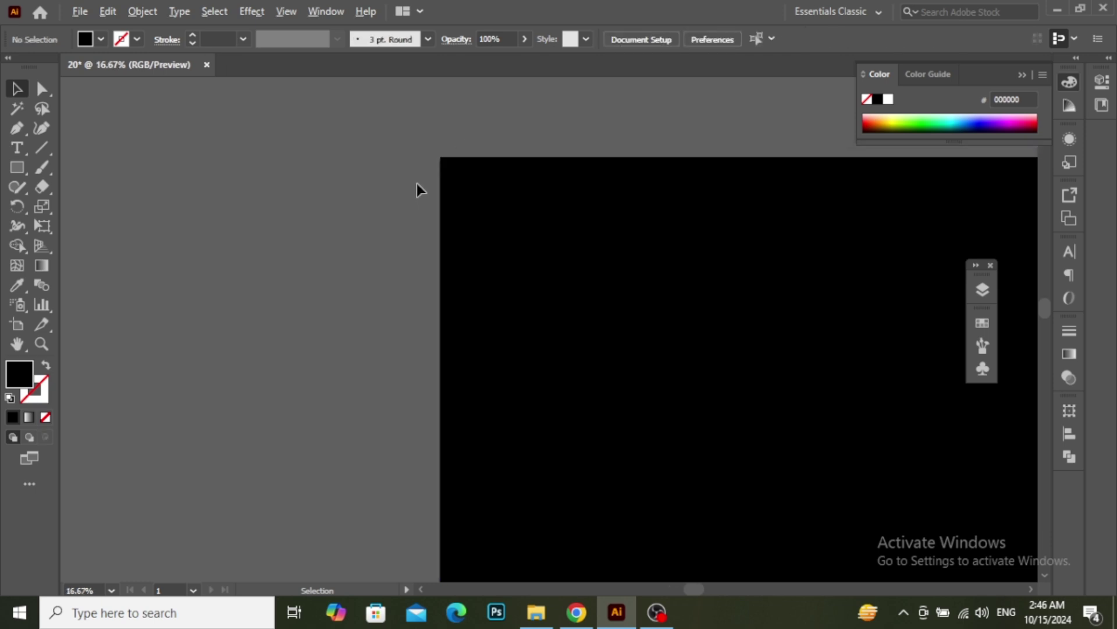
Set the background rectangle's fill to white, ffffff.
click(468, 219)
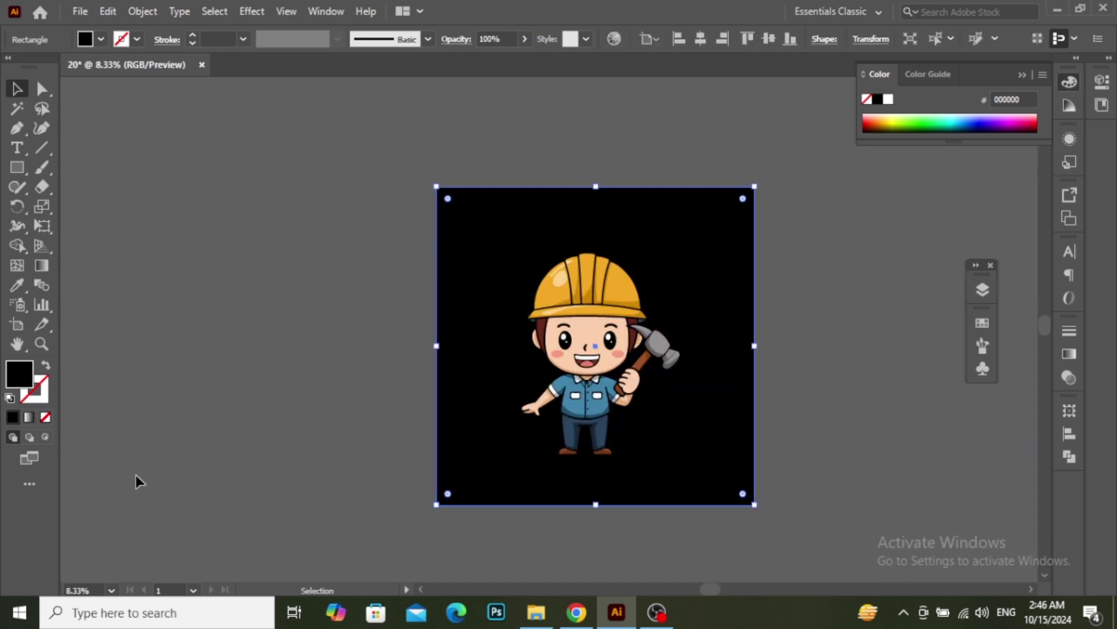
double_click(20, 375)
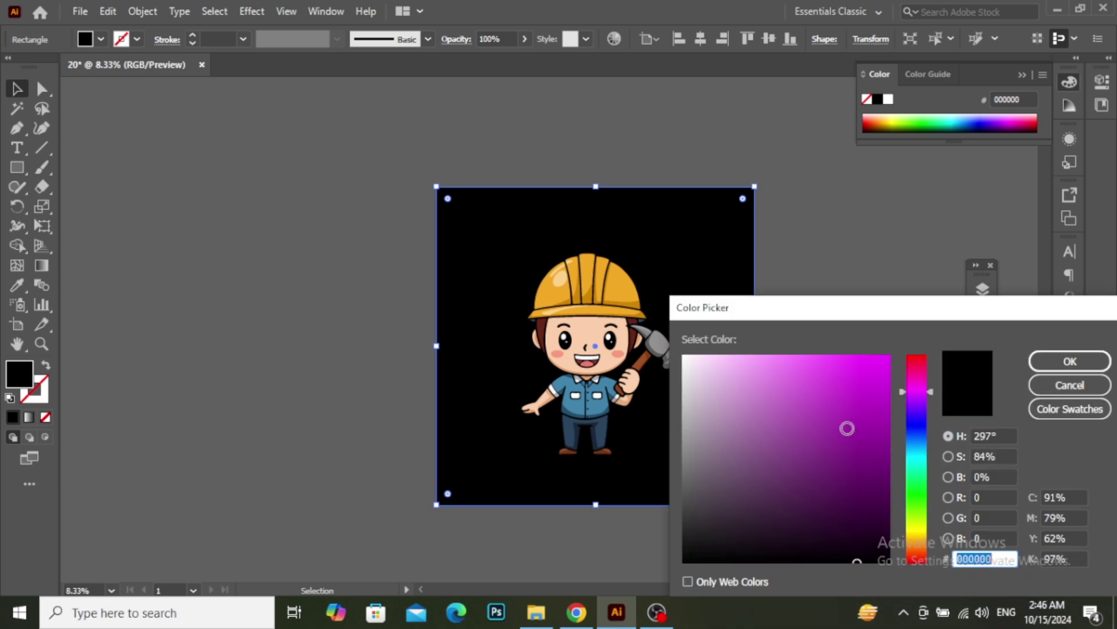
text(ffffff)
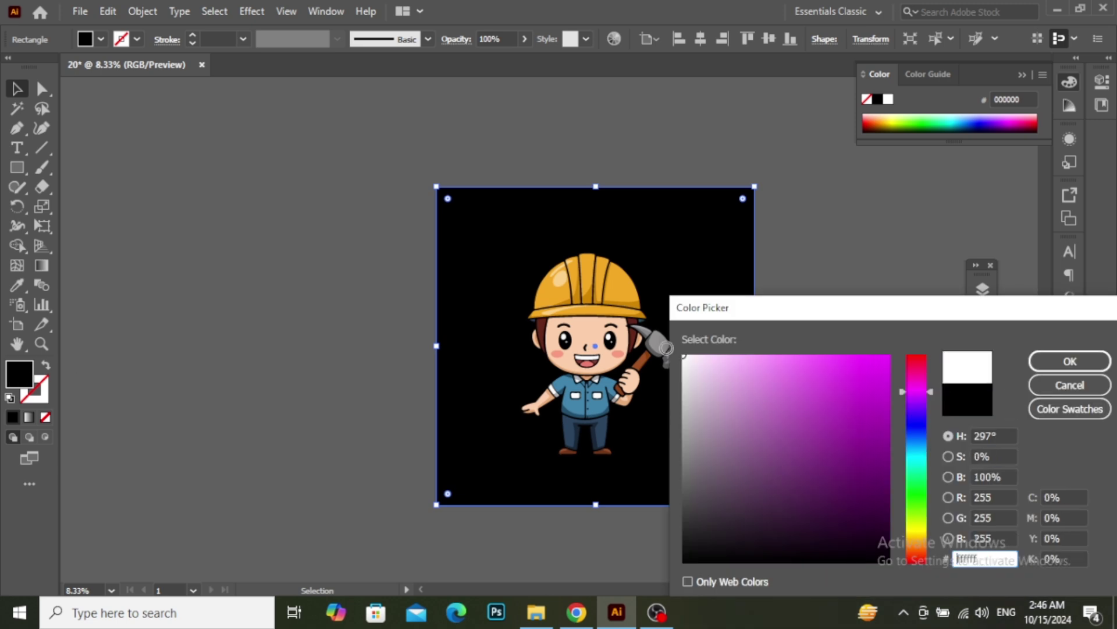
click(1071, 360)
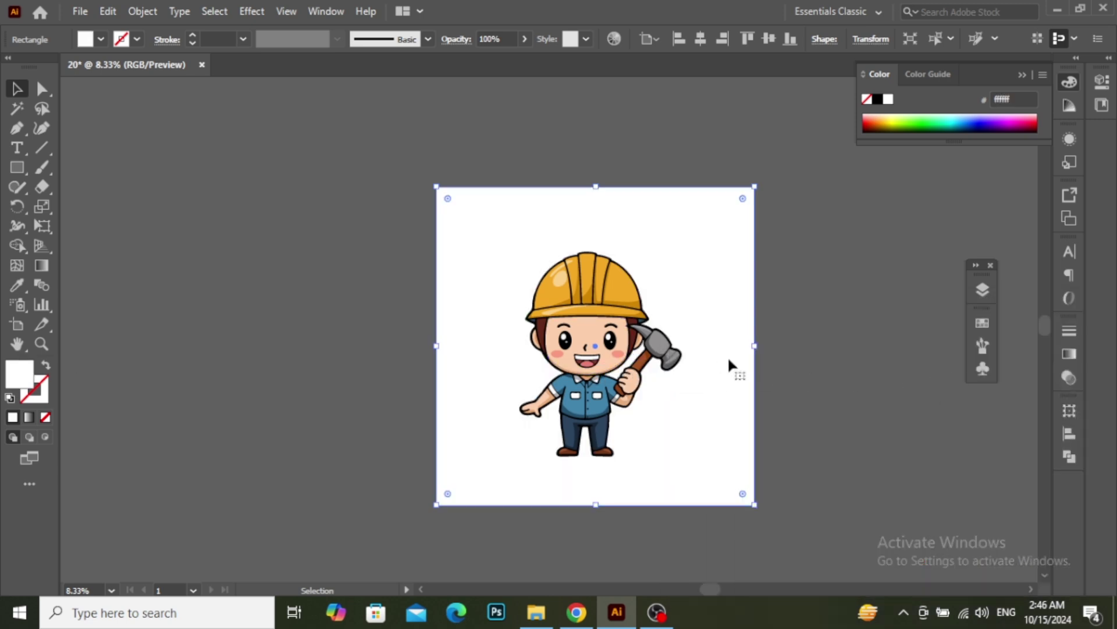
click(786, 363)
Enlarge the worker proportionally to nearly fill the artboard's height and centre it on the white background.
drag(775, 375, 720, 359)
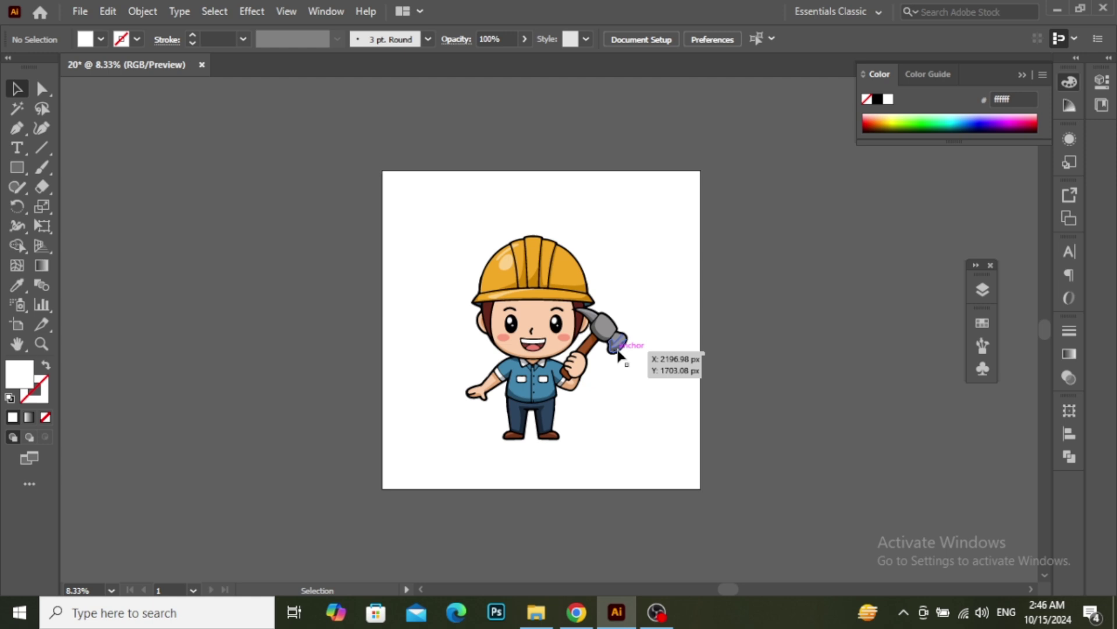
click(540, 326)
drag(546, 235, 551, 166)
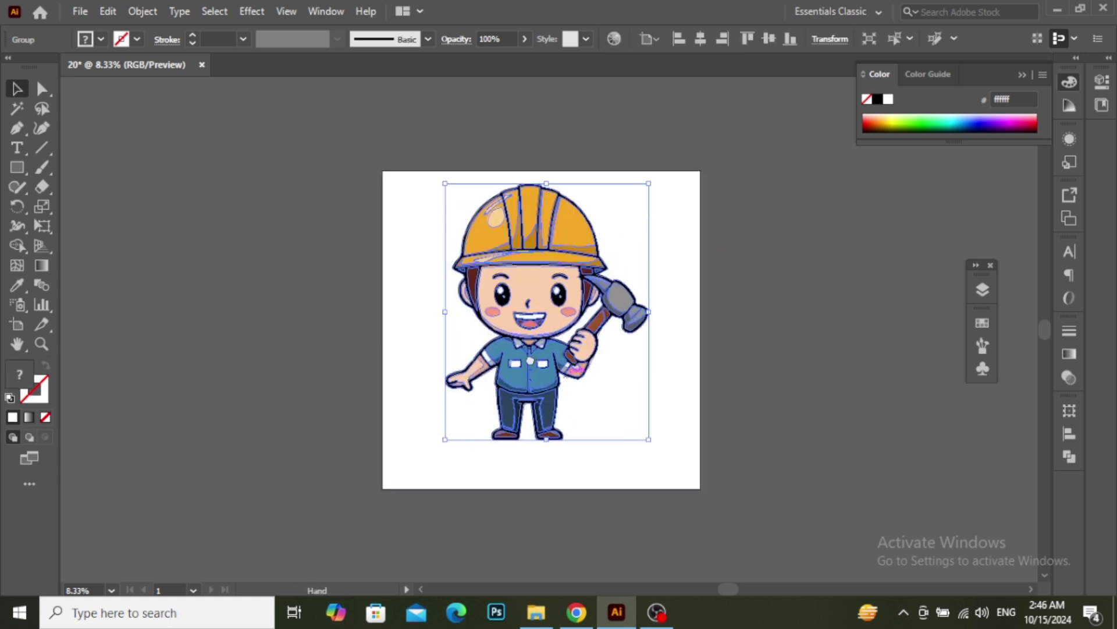
drag(537, 339, 468, 309)
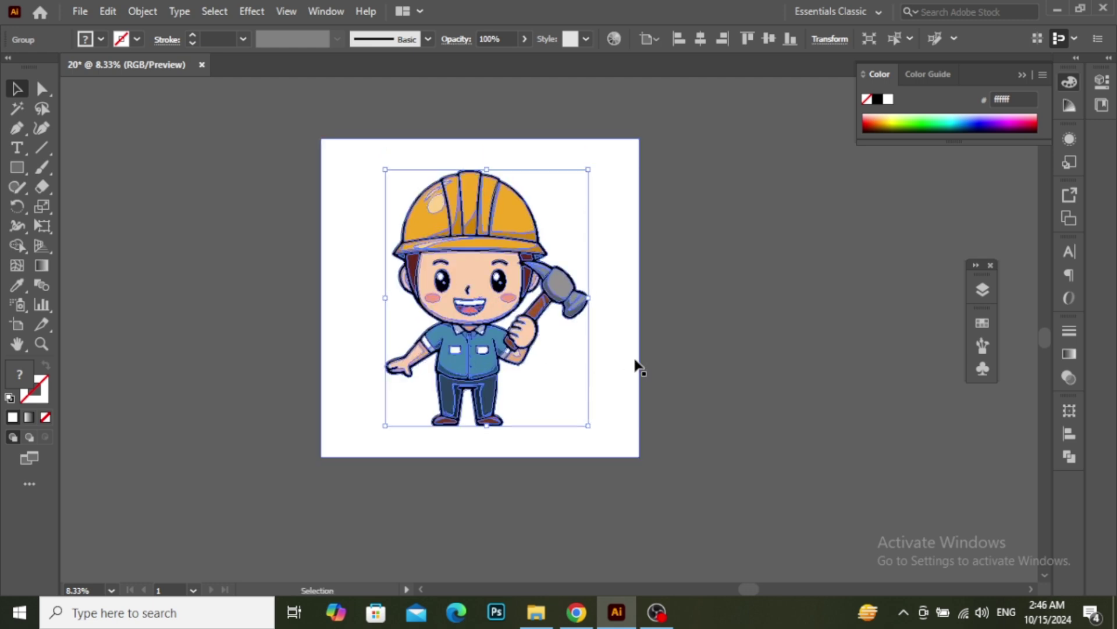
click(797, 348)
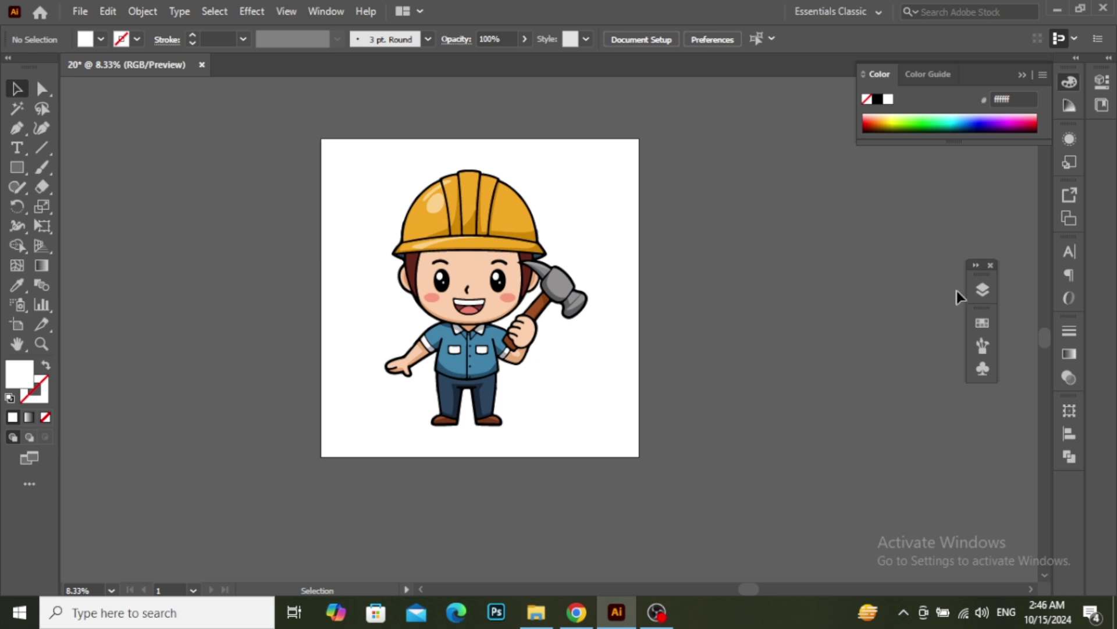
Expand Layer 1's contents and rename the white rectangle inside it as background.
click(982, 291)
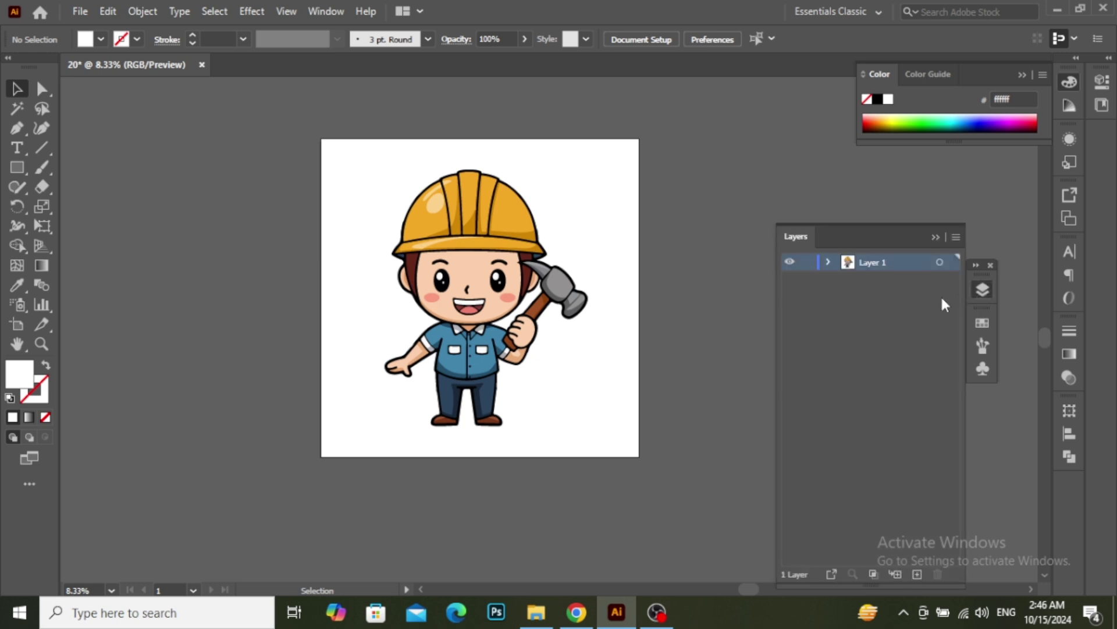
click(828, 261)
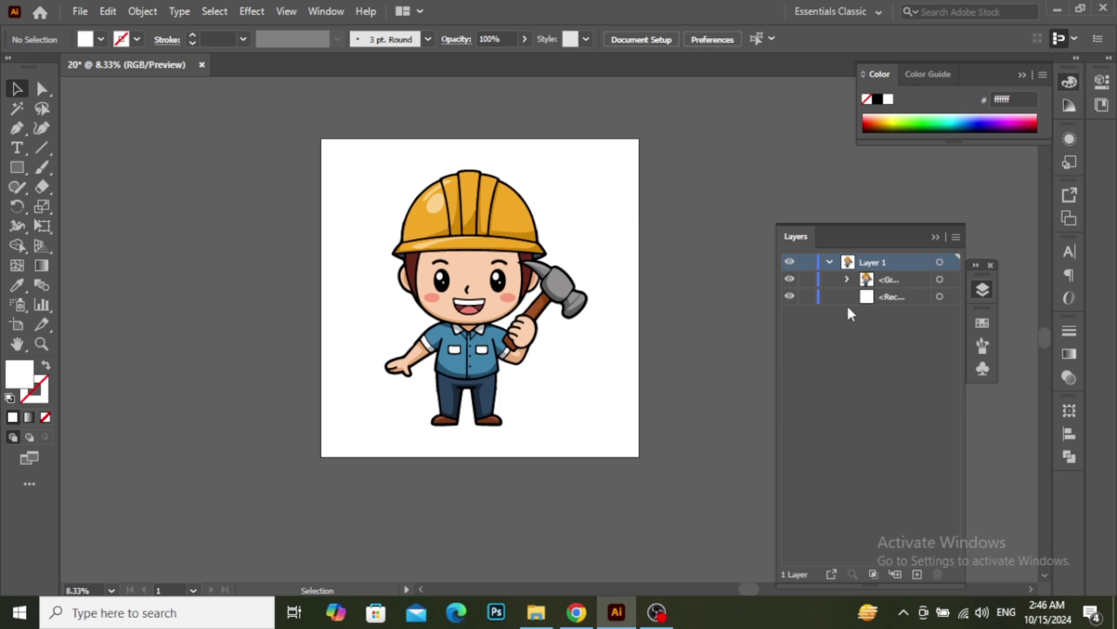
double_click(886, 297)
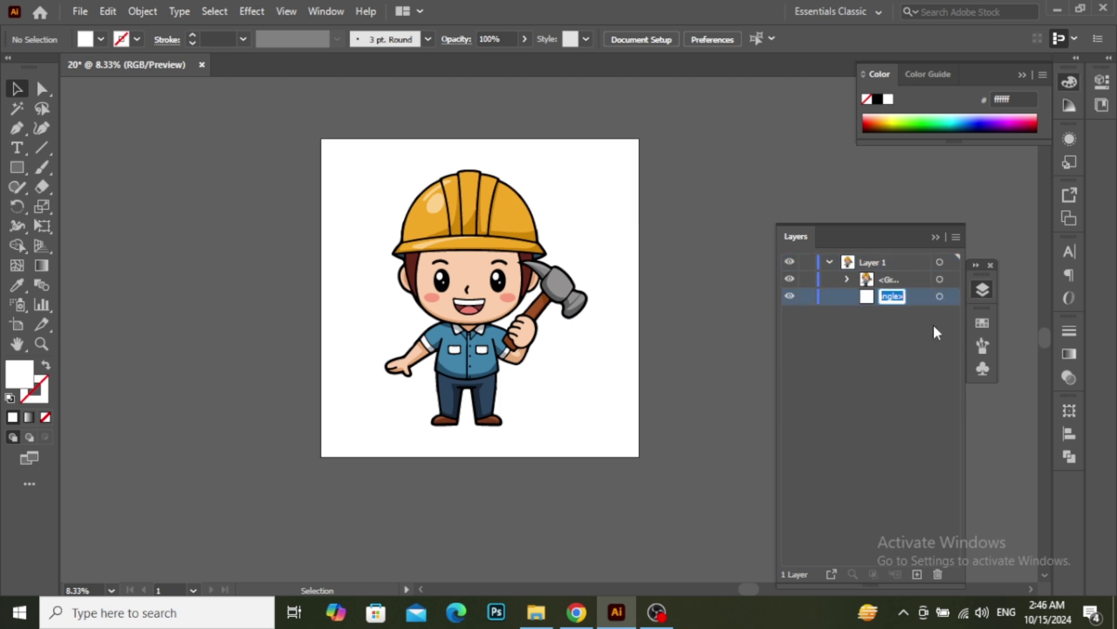
text(background)
key(Return)
Rename the construction worker group inside Layer 1 as vector, without any stray characters.
click(890, 280)
text(ve)
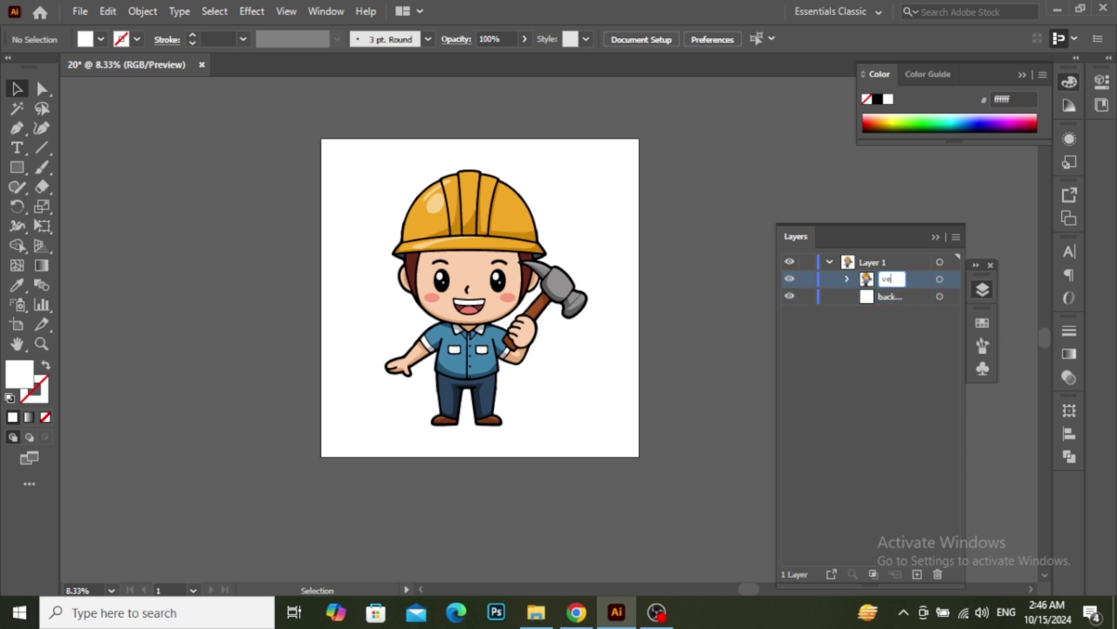
text(ctor\)
key(Return)
double_click(905, 279)
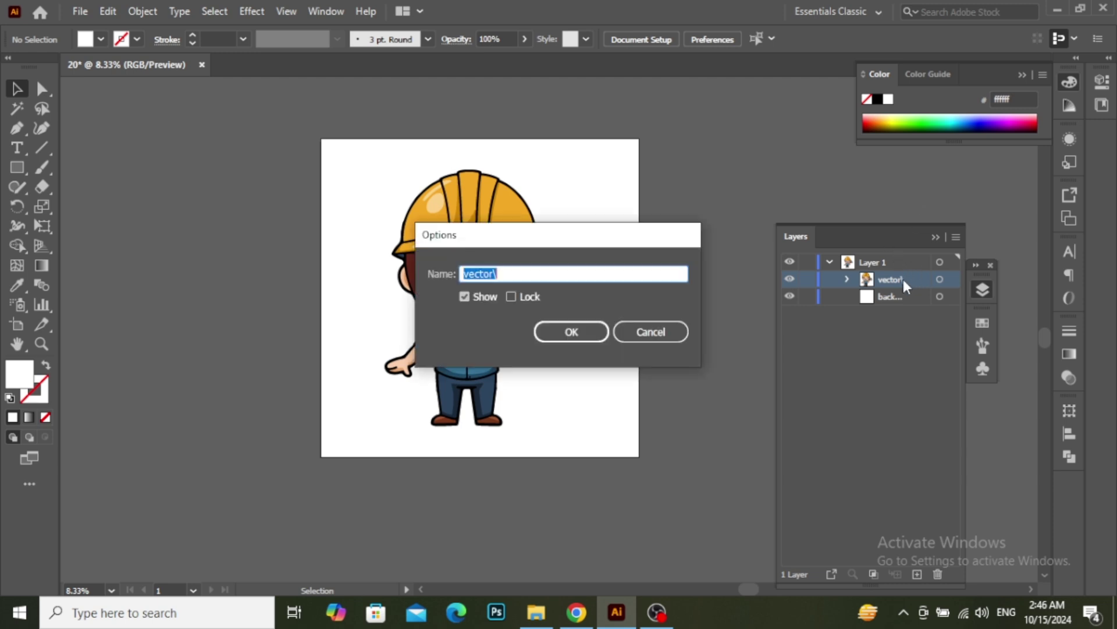
click(521, 276)
key(BackSpace)
click(568, 333)
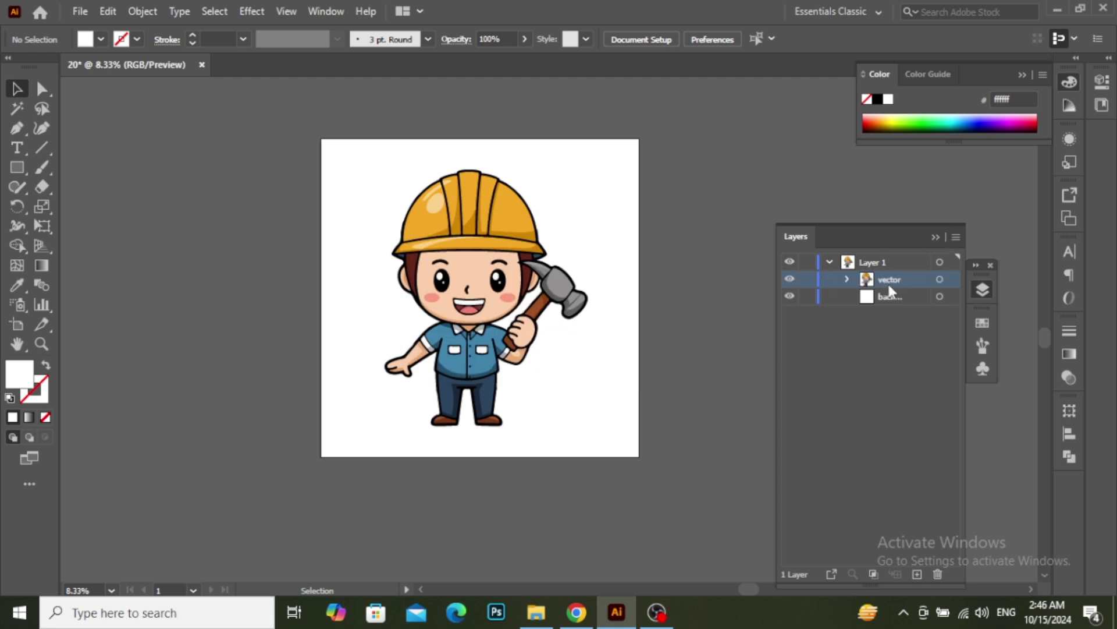
Rename Layer 1 as vector and collapse its contents.
double_click(868, 263)
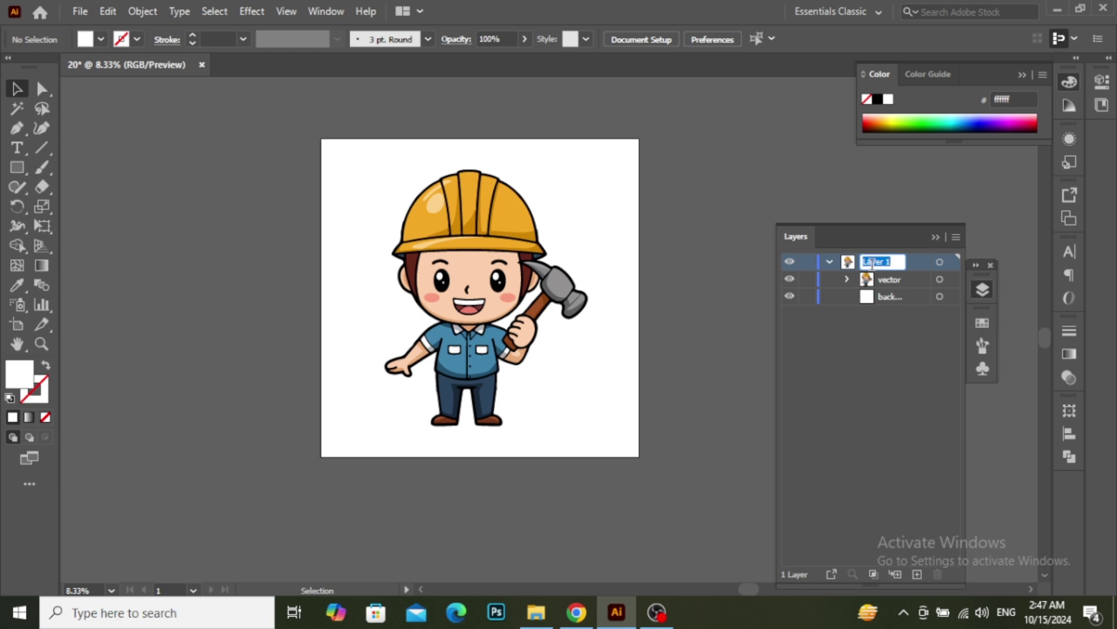
text(vector)
key(Return)
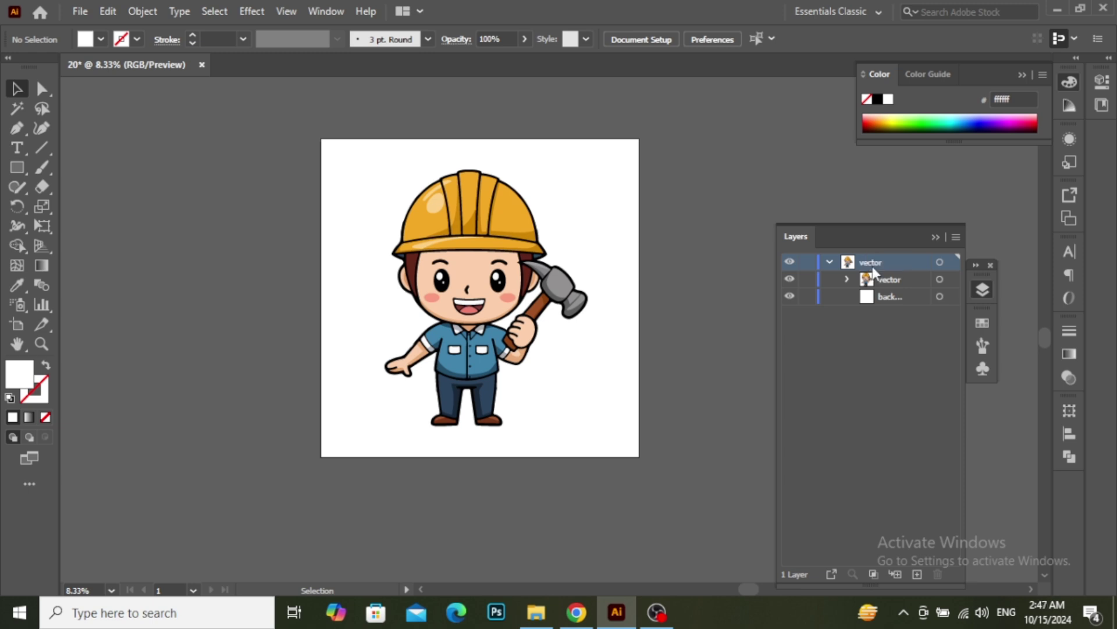
click(829, 262)
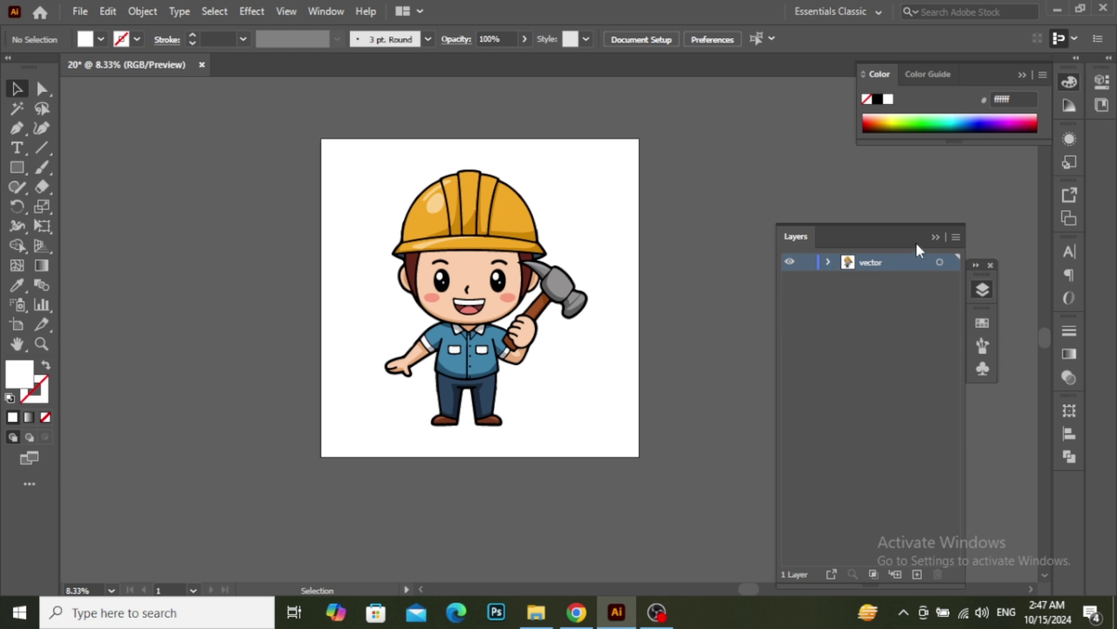
click(935, 238)
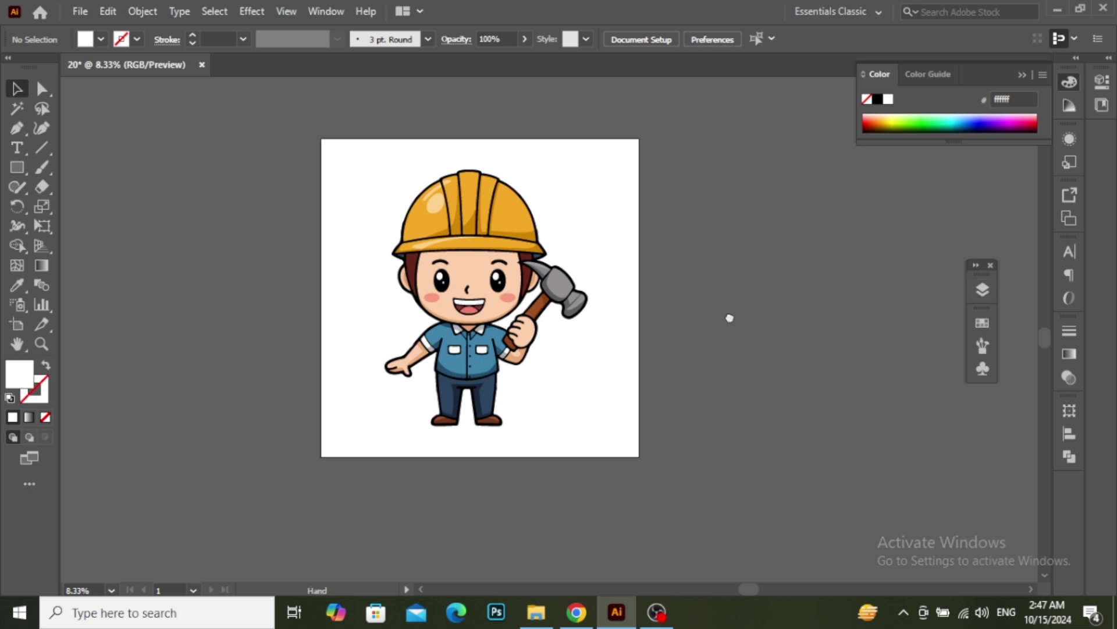
Save the artwork to the Desktop as Adobe Illustrator file 20, in the Illustrator CC (Legacy) version, accepting the legacy format.
drag(728, 317, 763, 352)
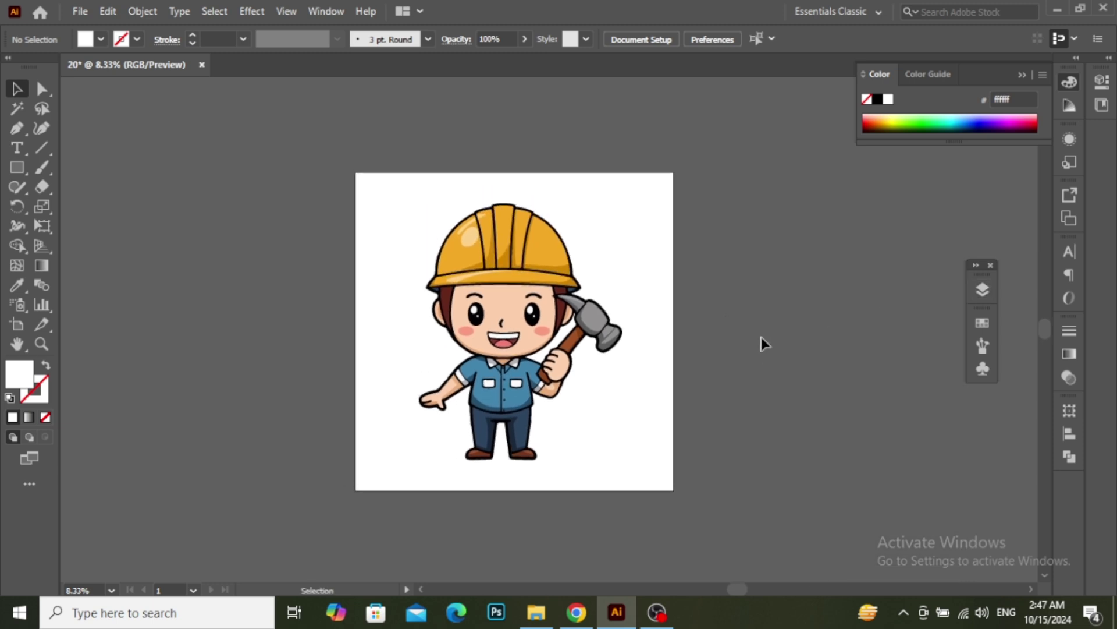
key(ctrl+shift+s)
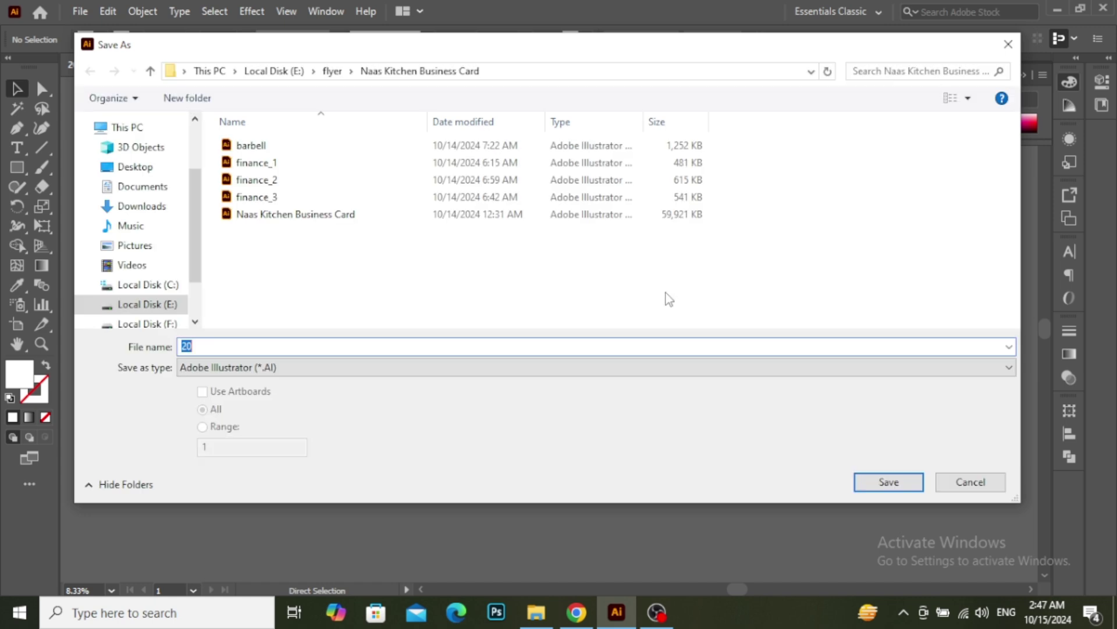
click(143, 167)
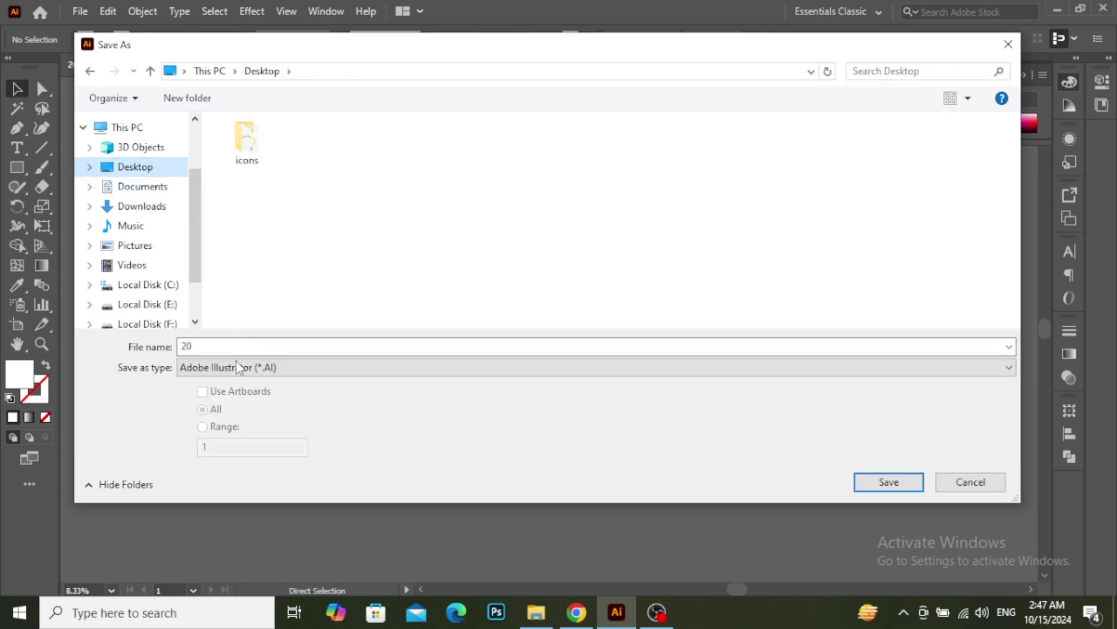
click(906, 492)
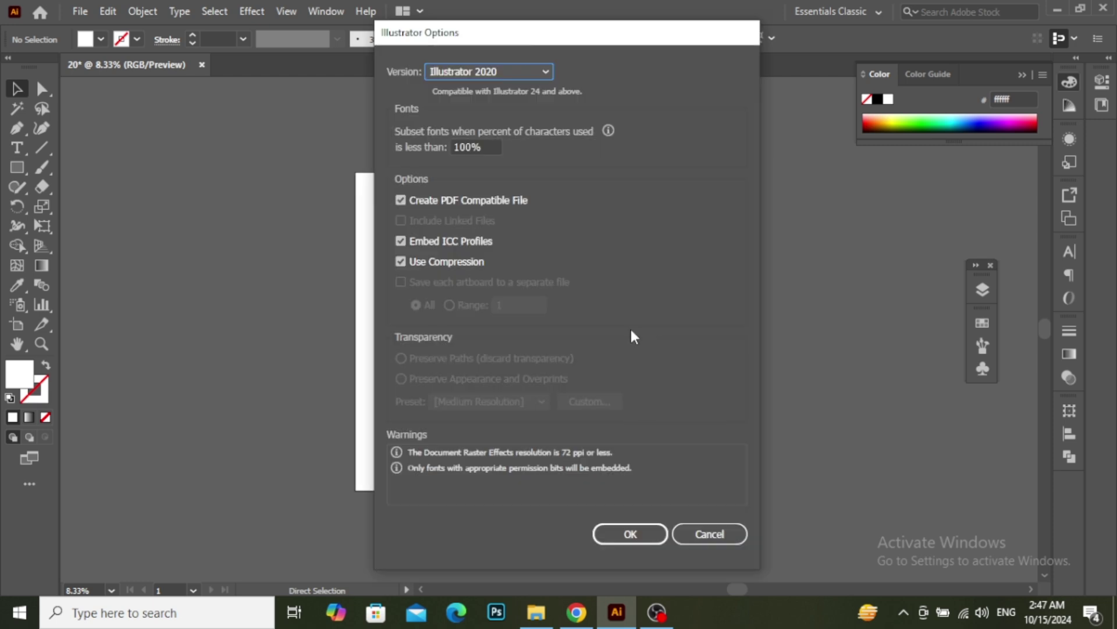
click(534, 73)
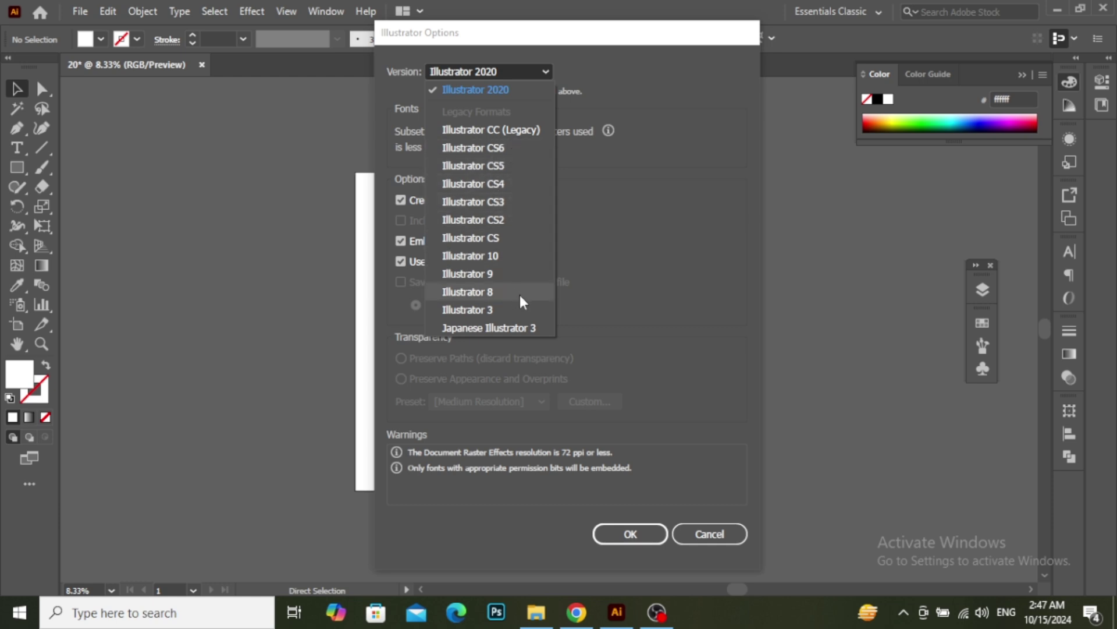
click(502, 129)
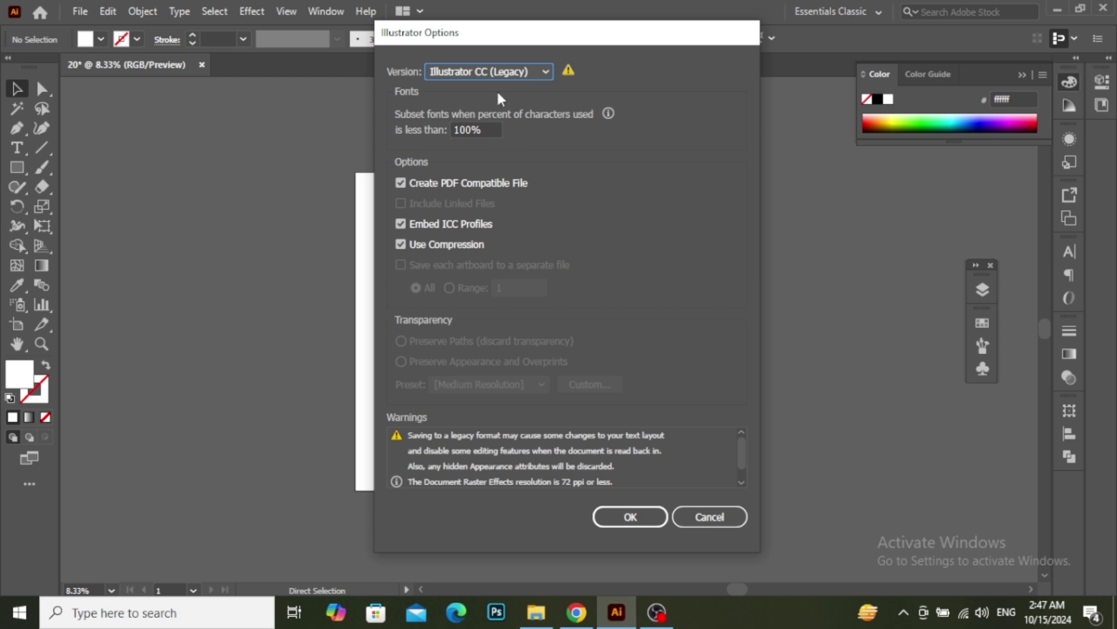
click(624, 518)
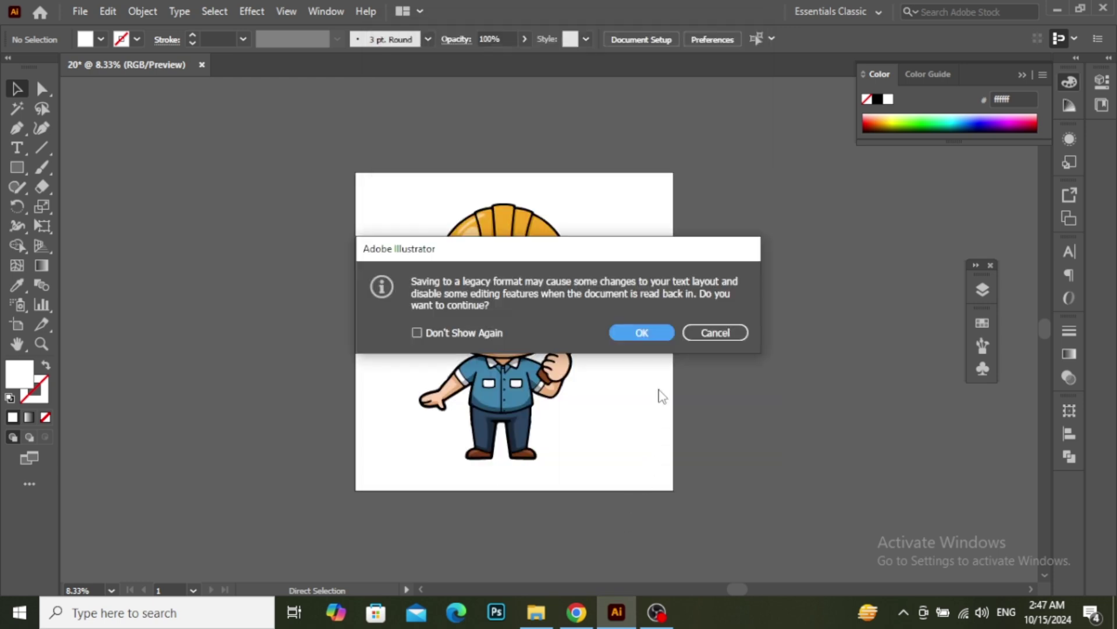
click(652, 333)
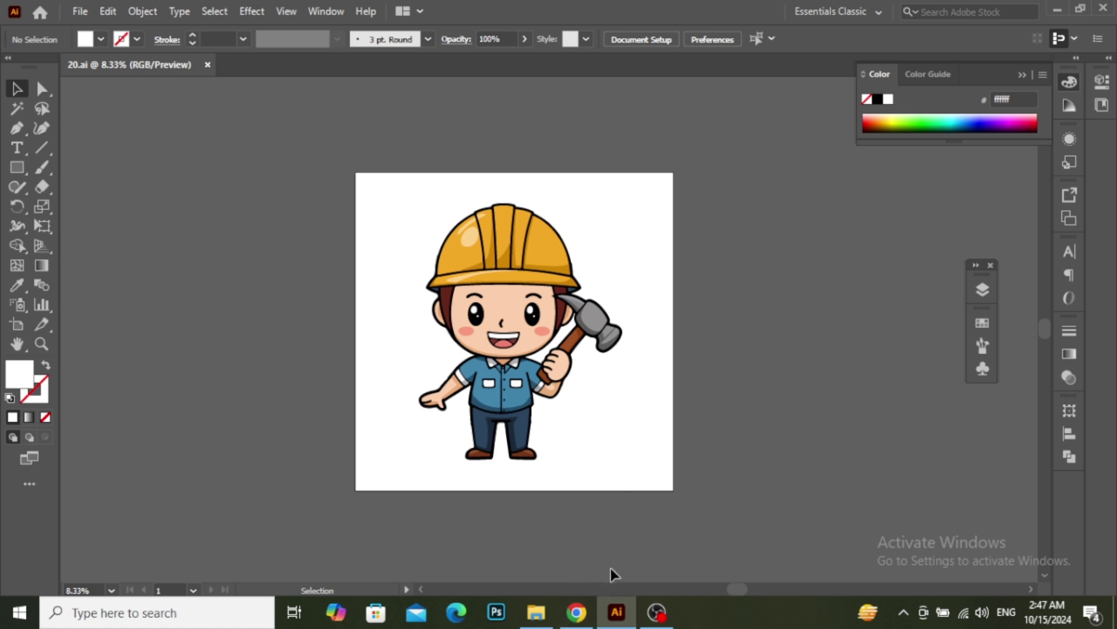
Move the saved 20 file to a free area of the desktop, and close its document in Illustrator.
click(617, 611)
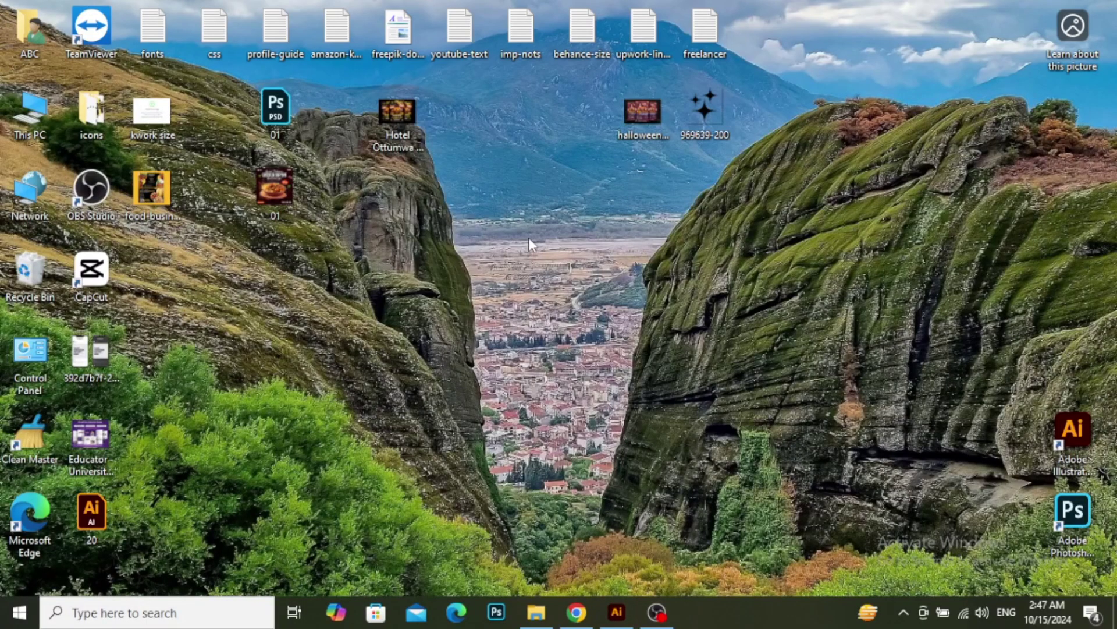
drag(104, 523, 471, 316)
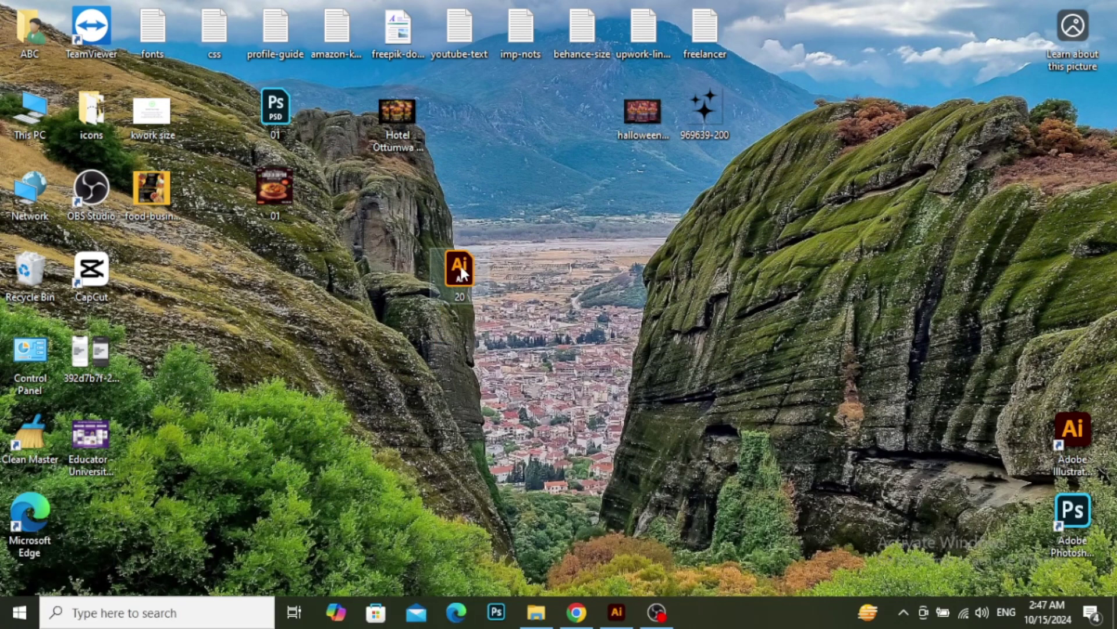
click(618, 611)
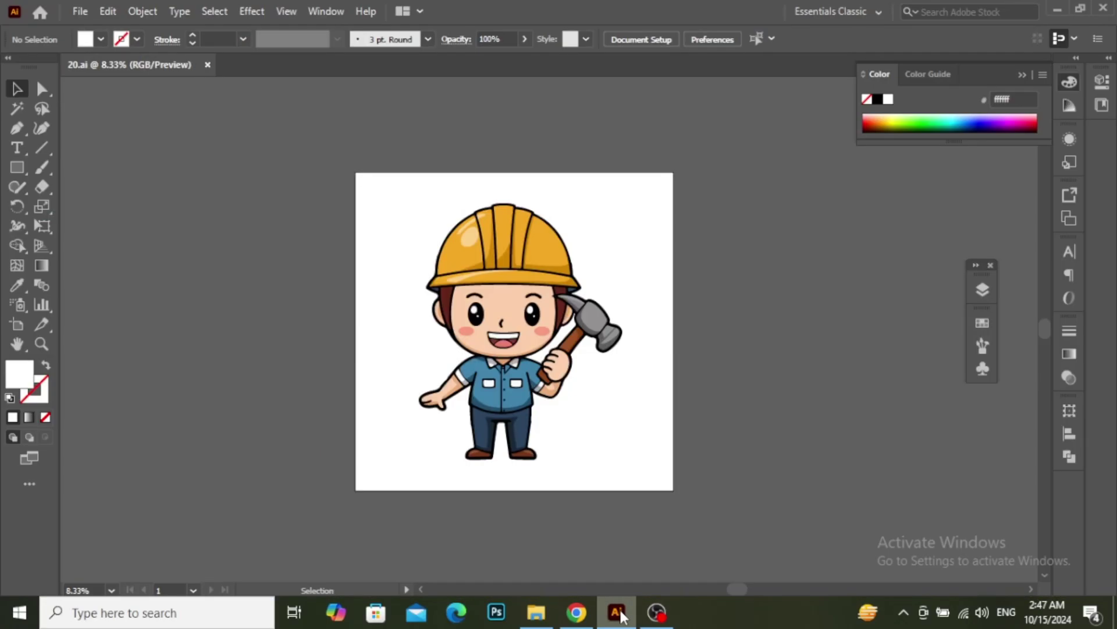
click(208, 65)
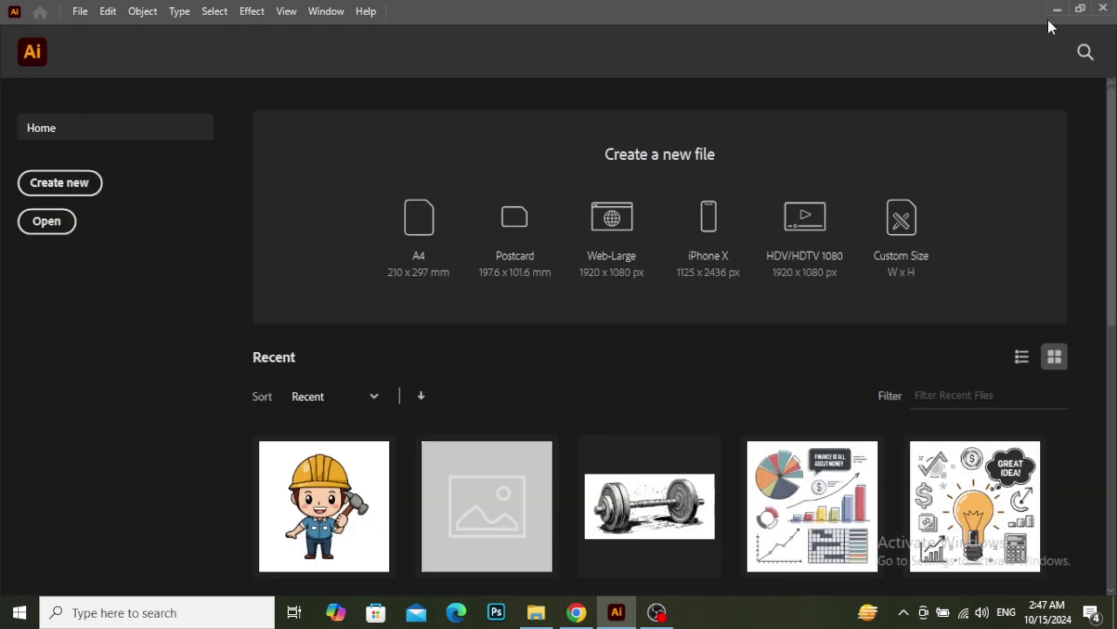
click(1056, 12)
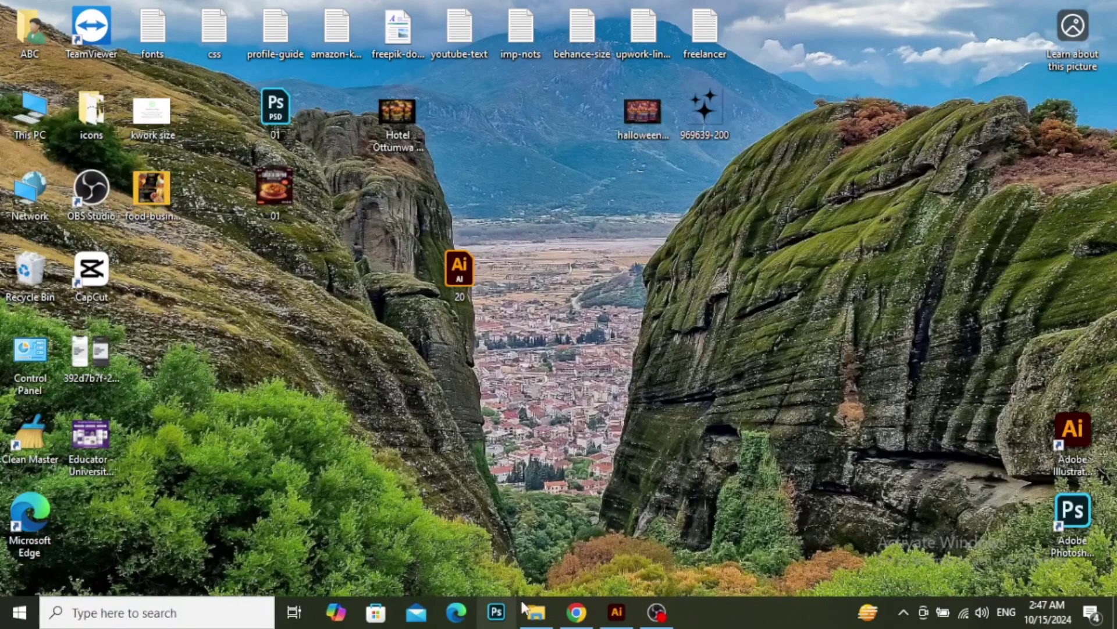
Switch to the Adobe Stock contributor upload page in Chrome and upload the 20 Illustrator file from the desktop.
click(577, 612)
click(114, 17)
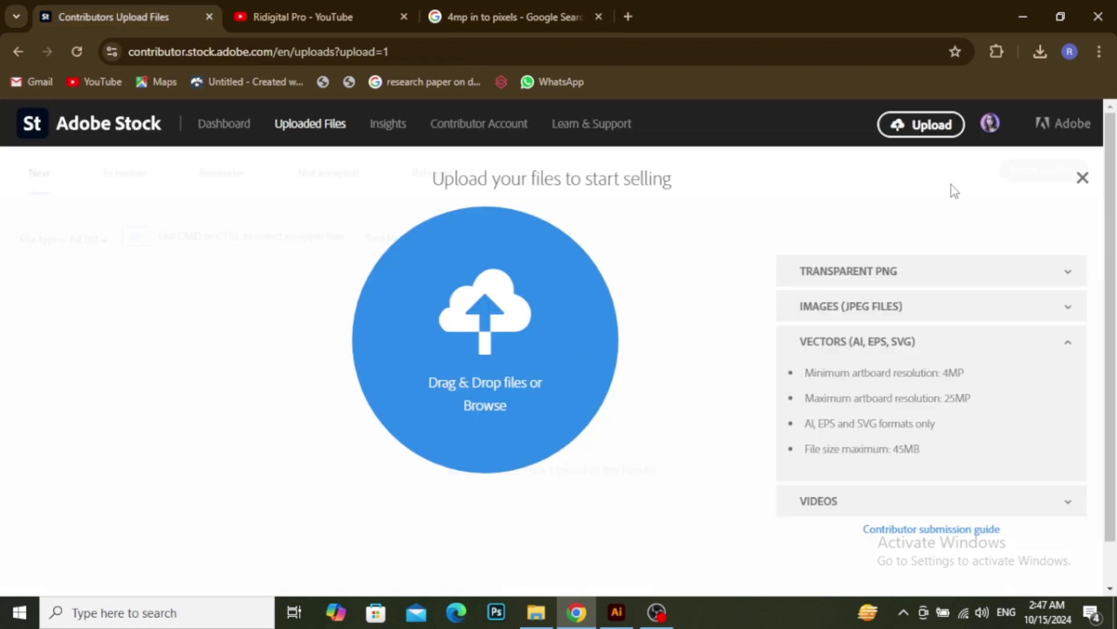
click(582, 613)
drag(456, 274, 606, 367)
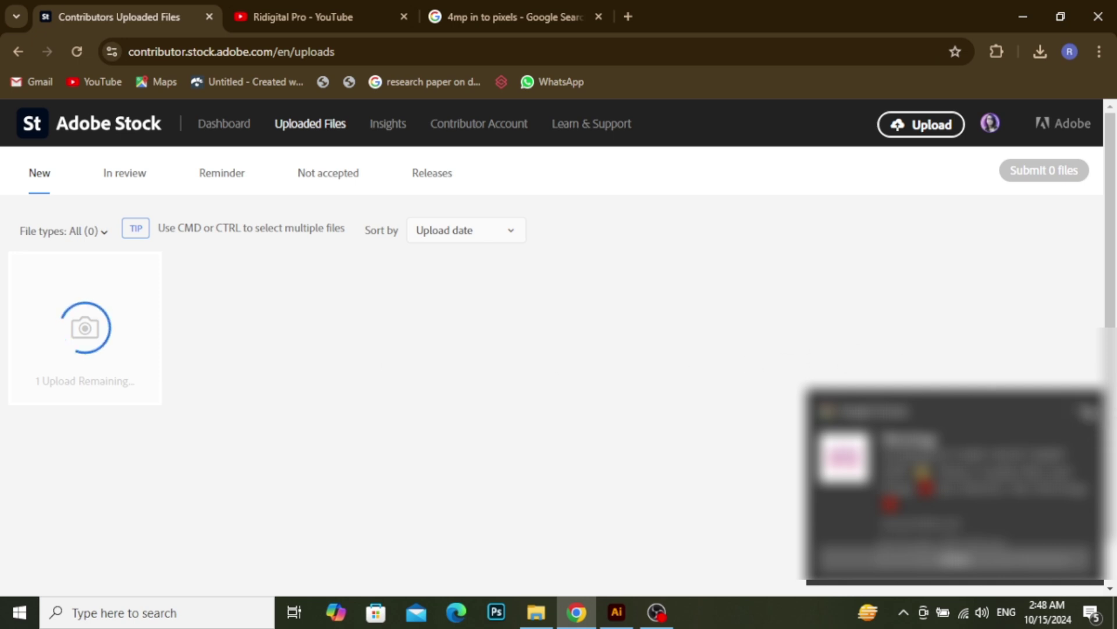
click(661, 313)
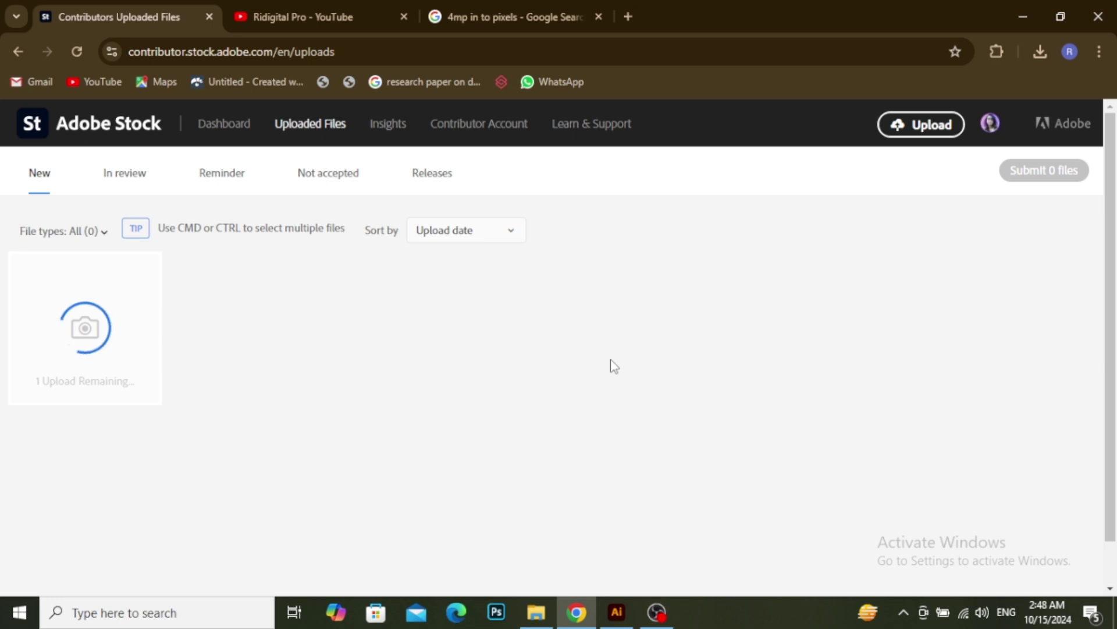
Set the uploaded worker vector's category to Industry.
scroll(388, 274, down, 1)
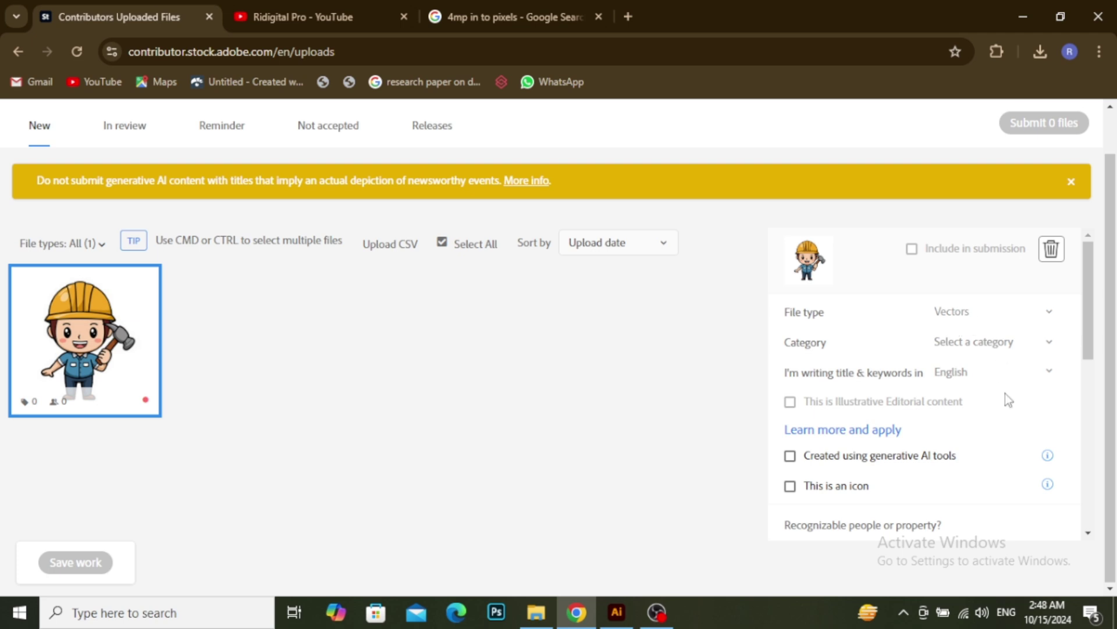
click(990, 343)
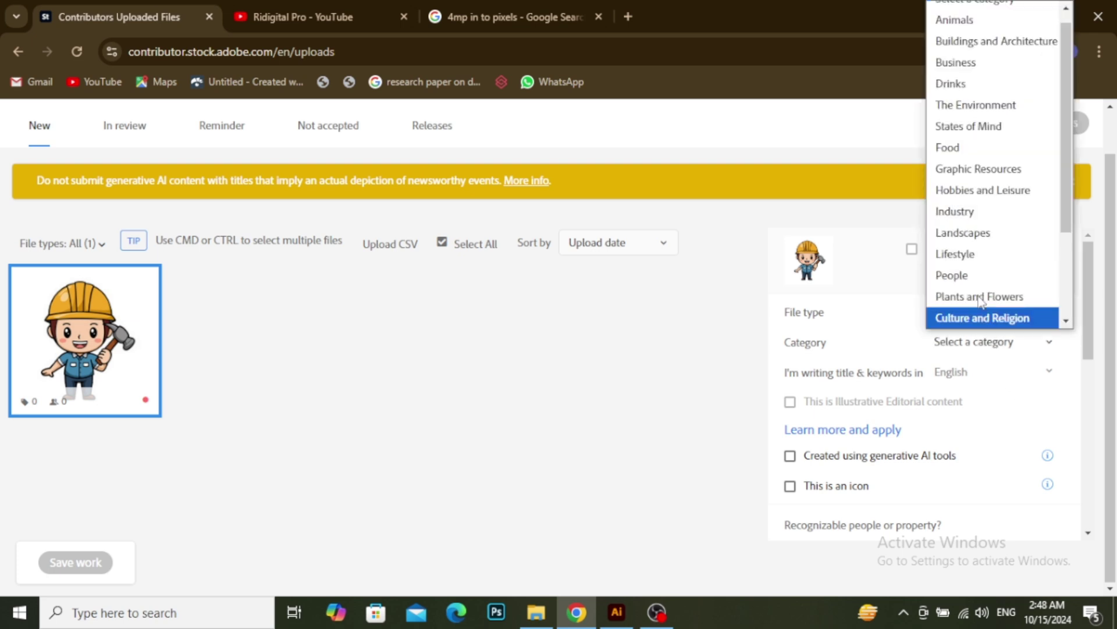
click(978, 212)
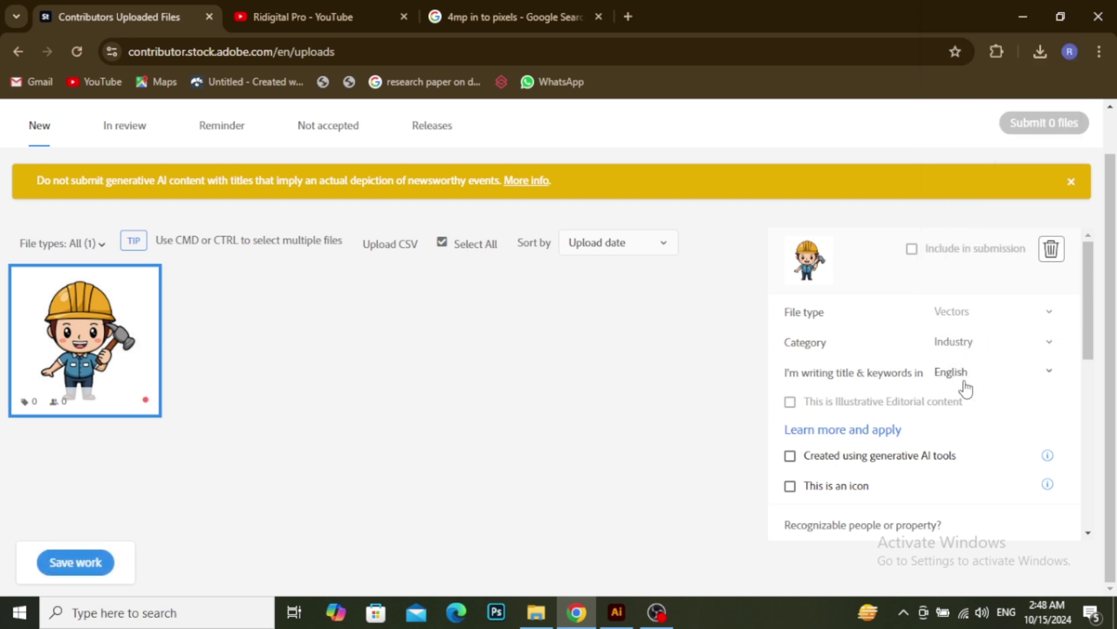
Mark the vector as created using generative AI tools and answer No for recognizable people or property.
scroll(966, 389, down, 4)
scroll(844, 321, up, 1)
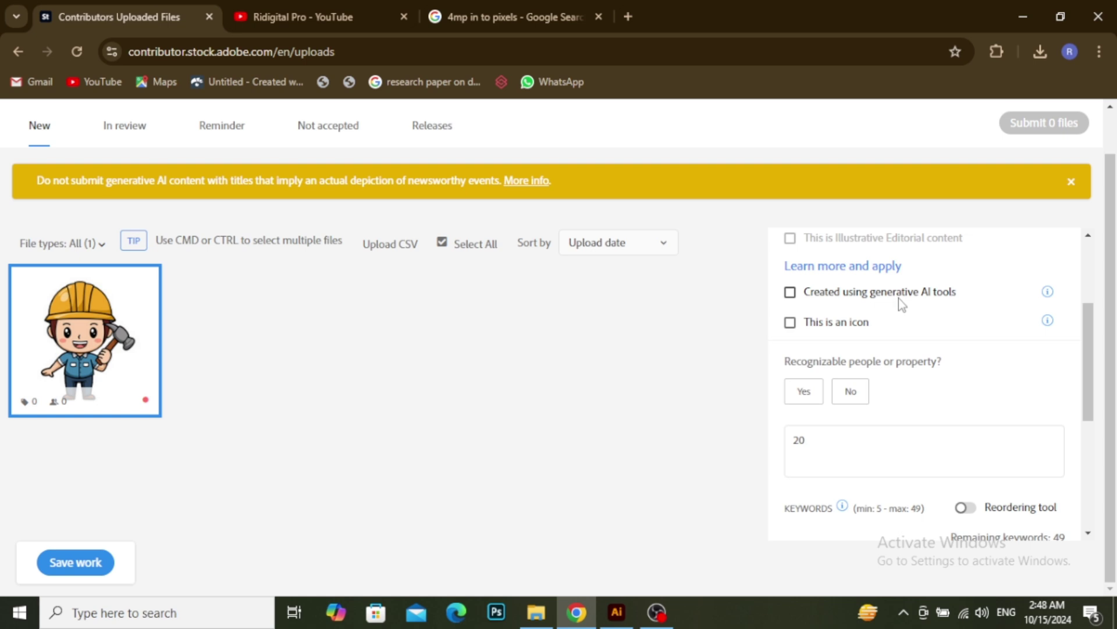
click(790, 292)
scroll(862, 389, down, 1)
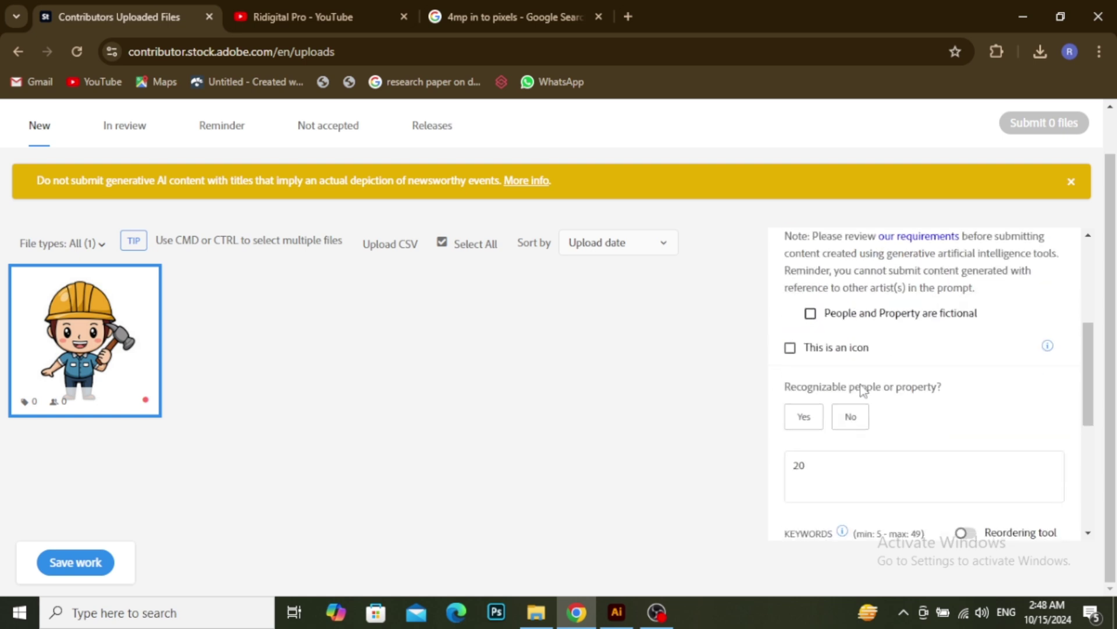
click(851, 416)
Review the vector's submission details from the file type and category down to the keywords section.
scroll(931, 414, up, 4)
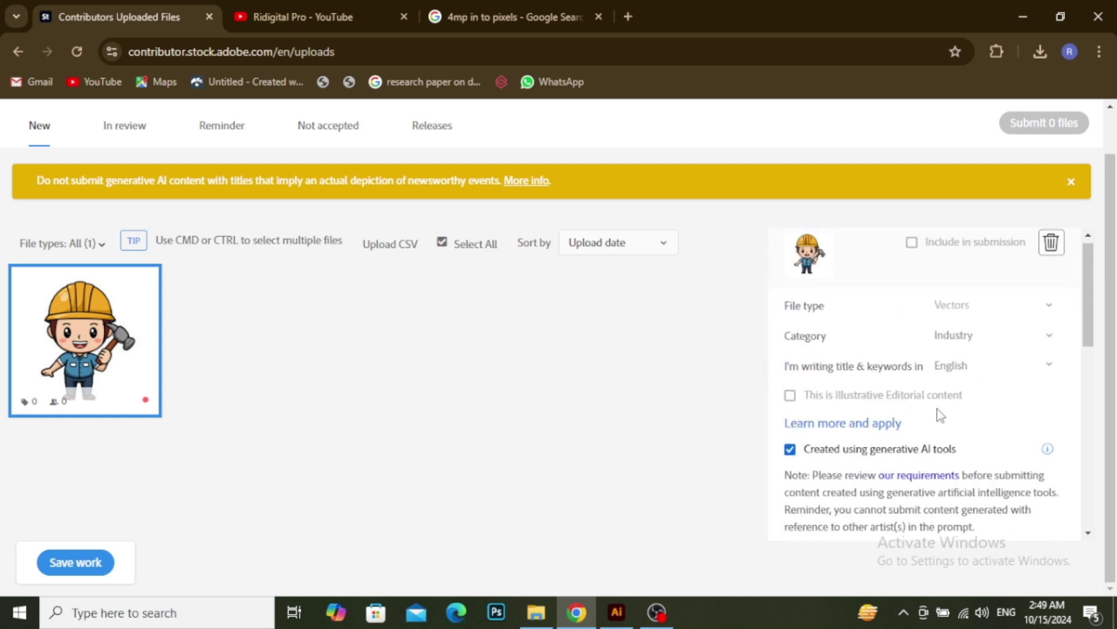
scroll(937, 408, up, 1)
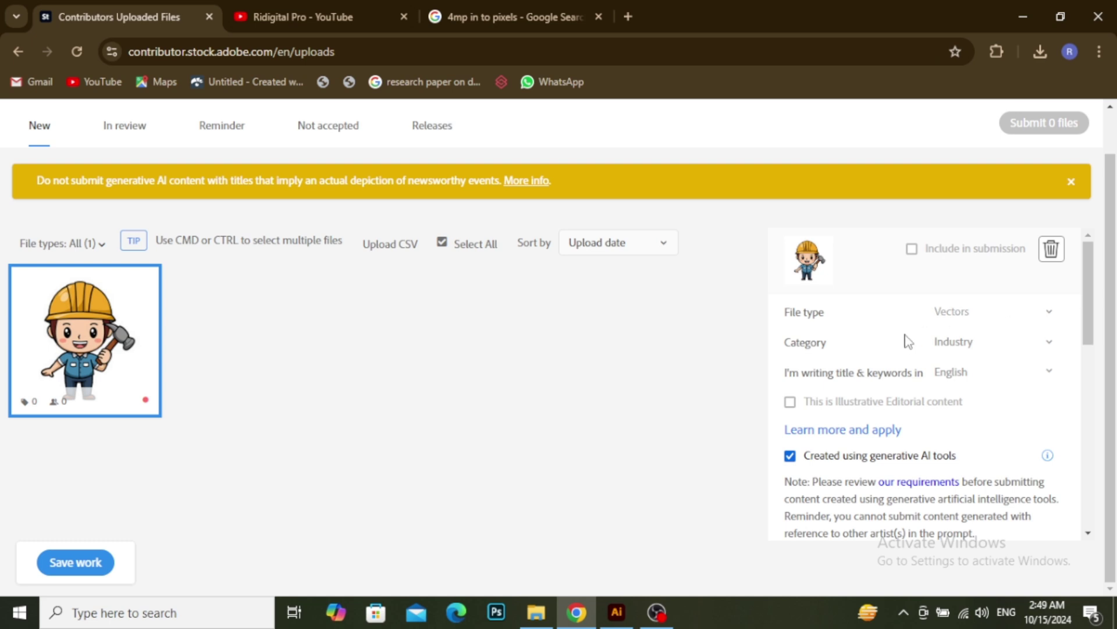
scroll(906, 343, down, 4)
scroll(906, 344, up, 3)
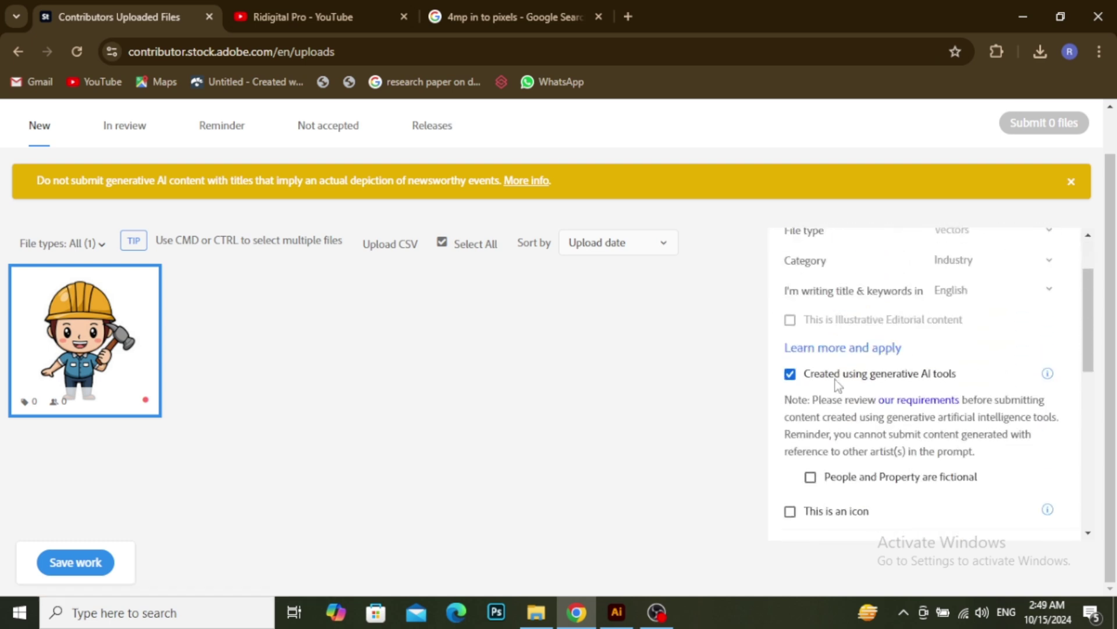
scroll(852, 375, down, 6)
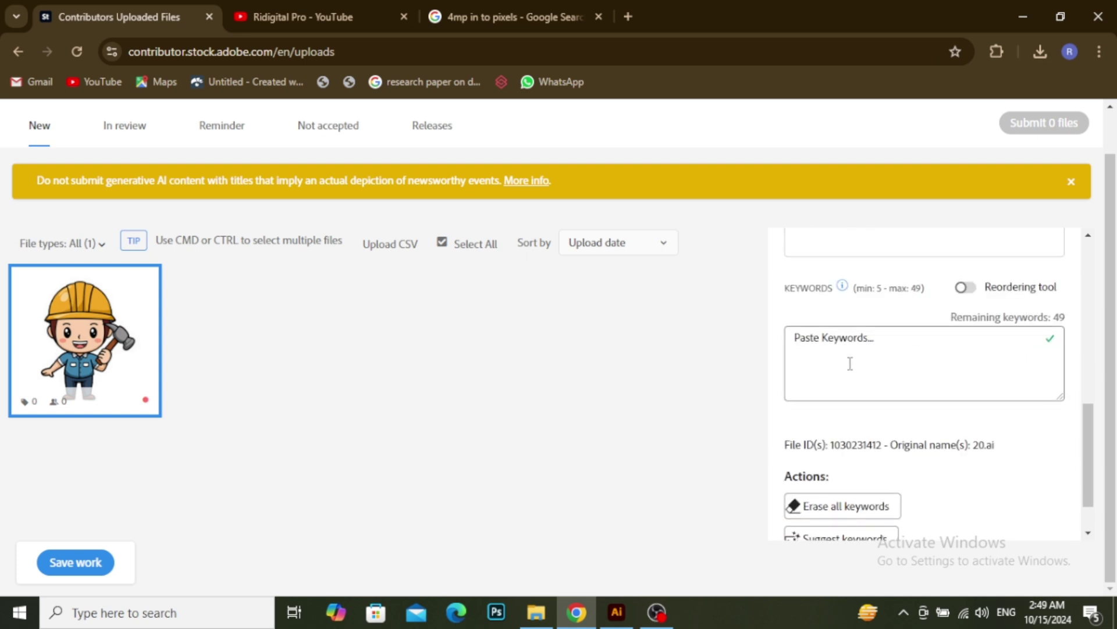
Replace the vector's title with "cartoon construction man, vector illustration on white background".
scroll(848, 366, up, 3)
drag(811, 384, 793, 384)
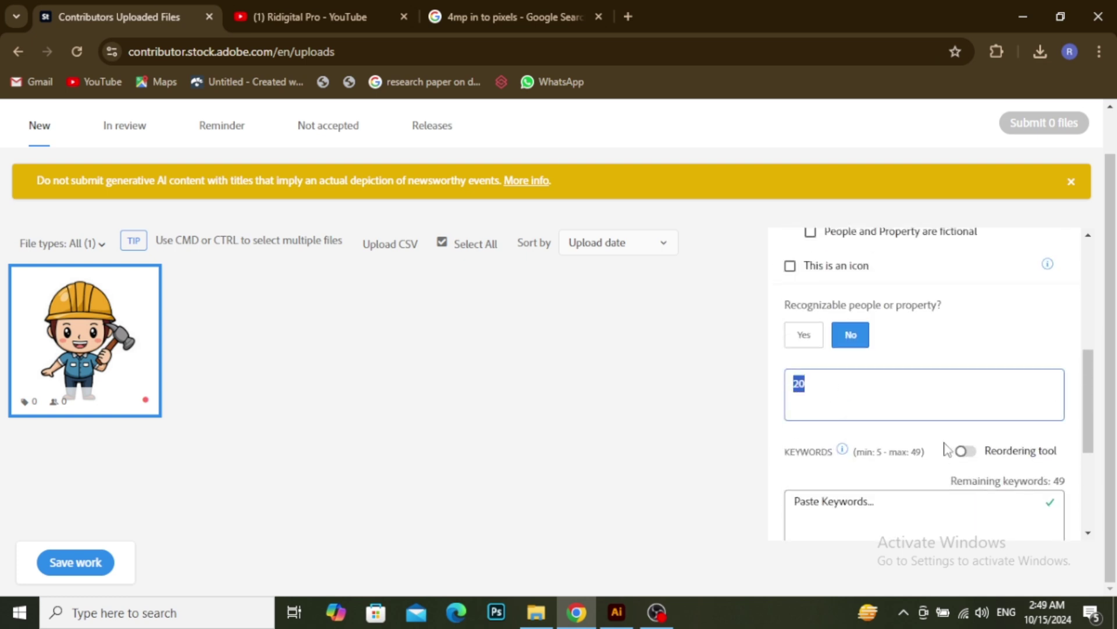
text(con)
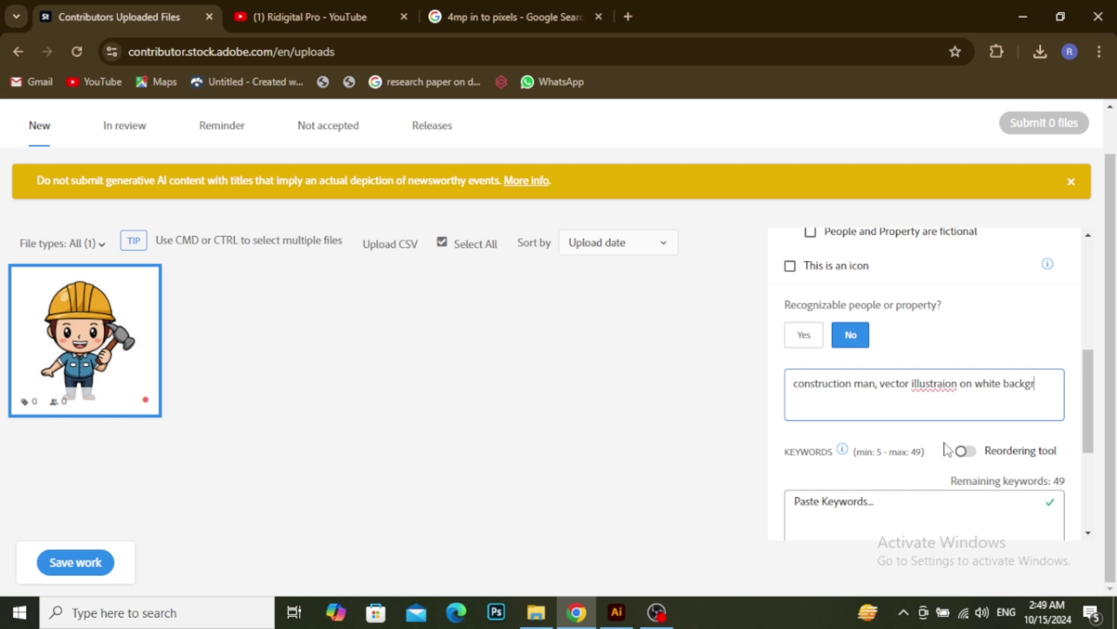
text(nd)
right_click(932, 382)
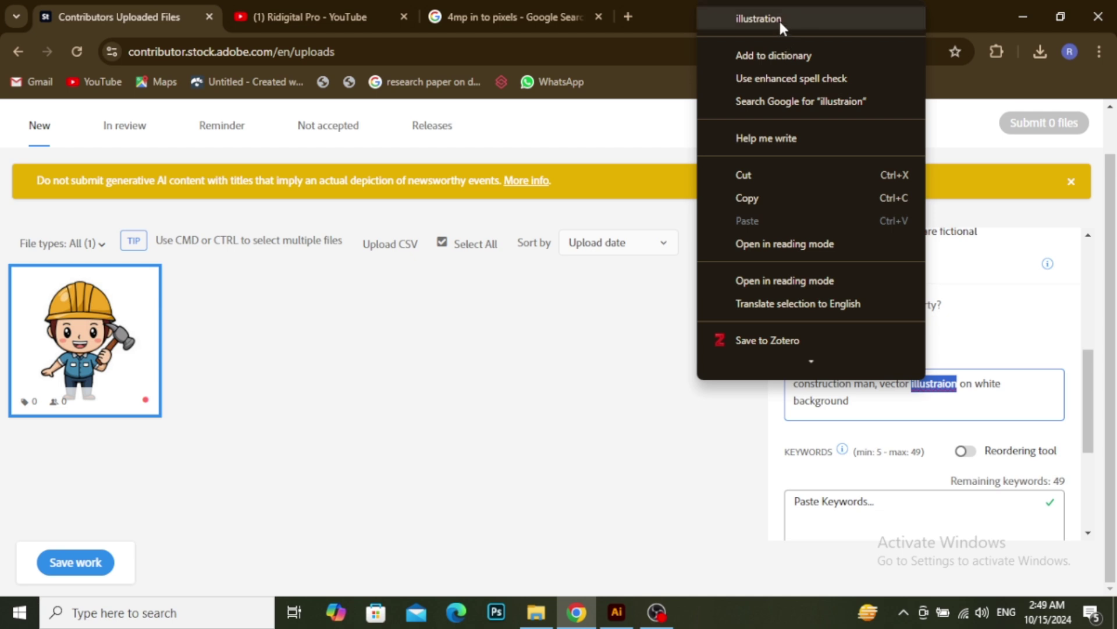
click(779, 18)
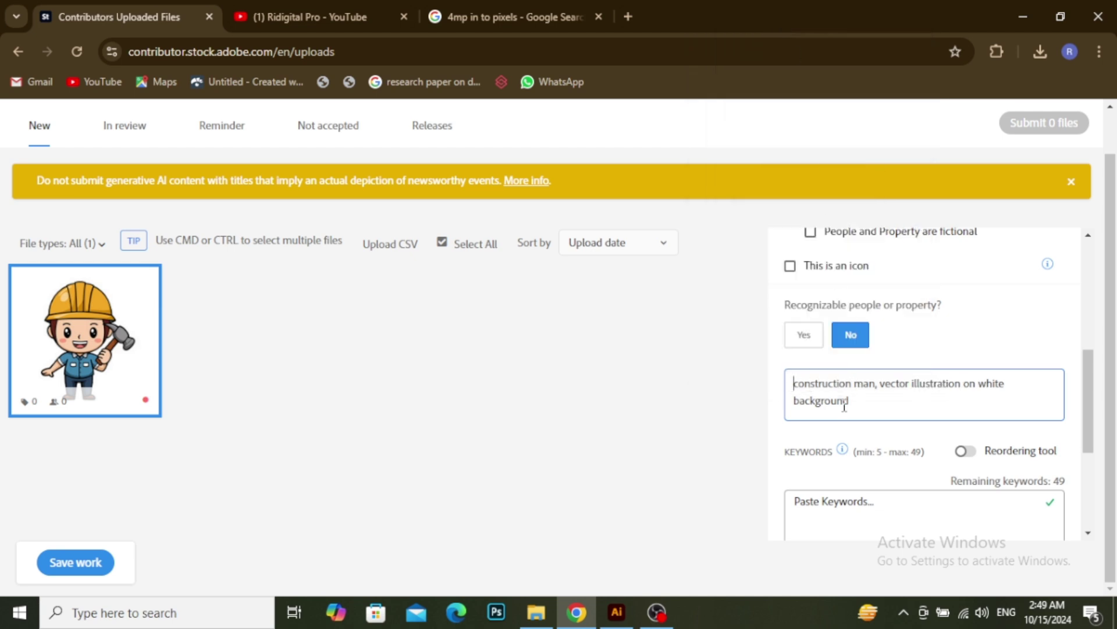
text(carto)
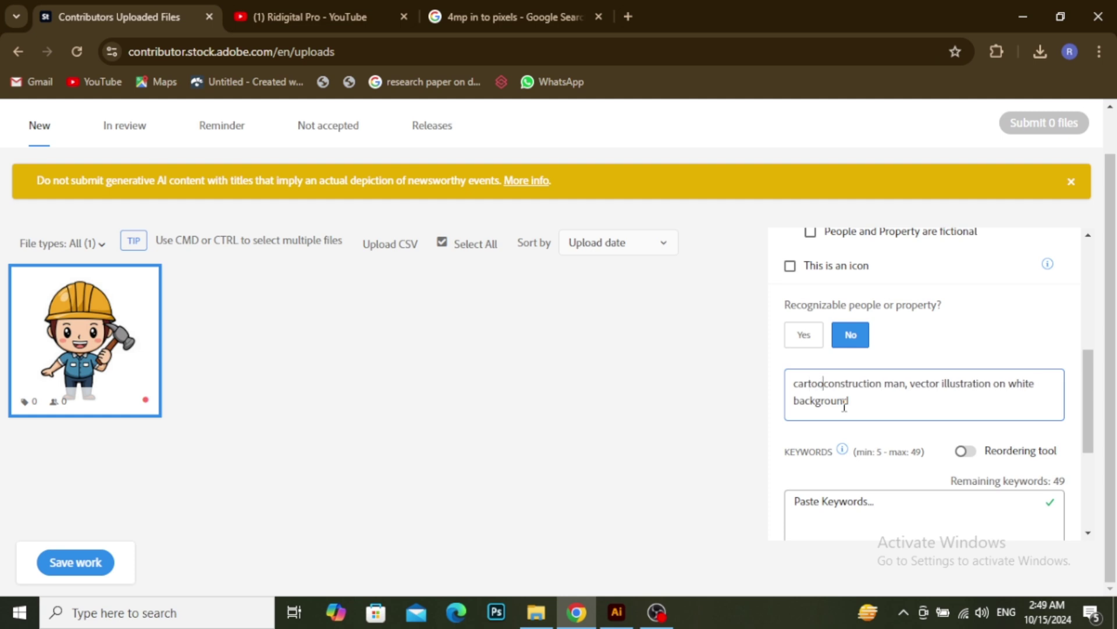
text(on)
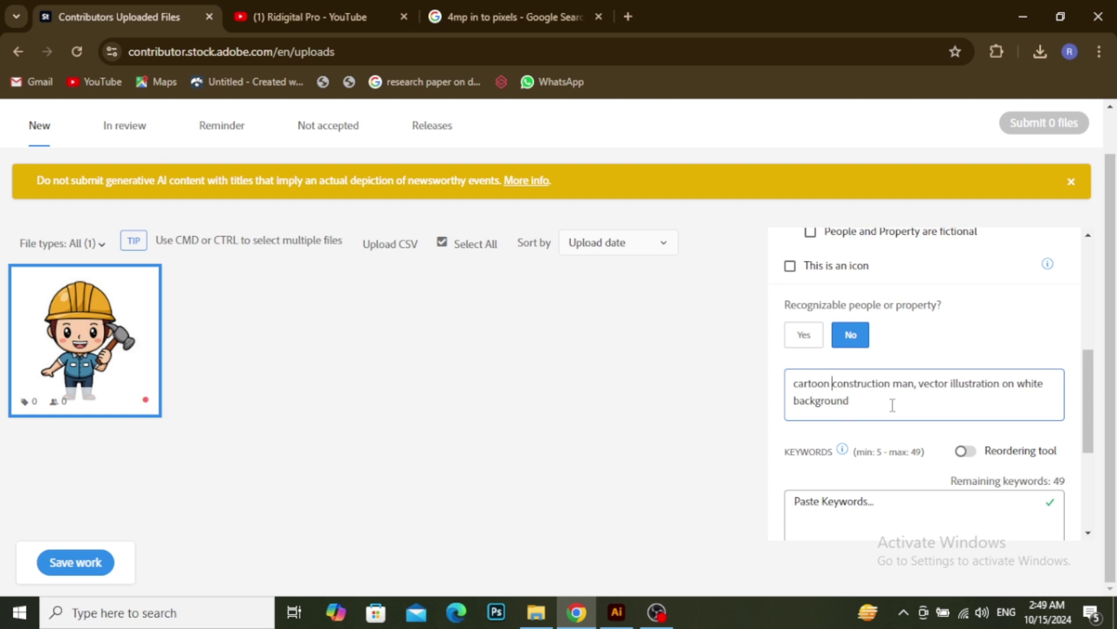
Add all suggested keywords to the worker vector and look through the keyword list.
scroll(891, 407, down, 2)
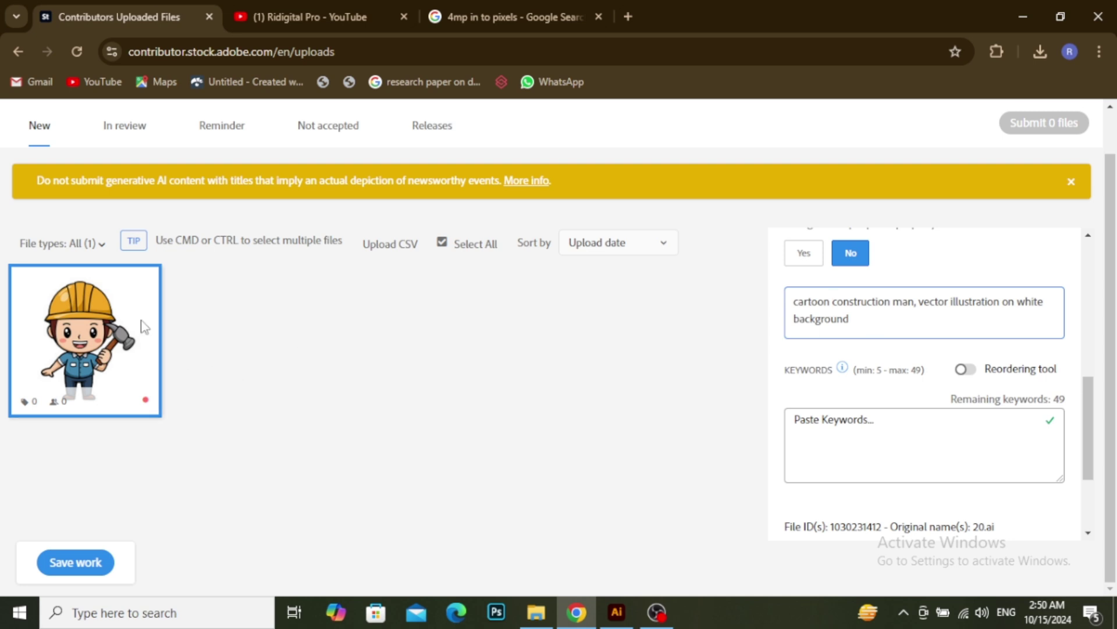
mouse_move(140, 325)
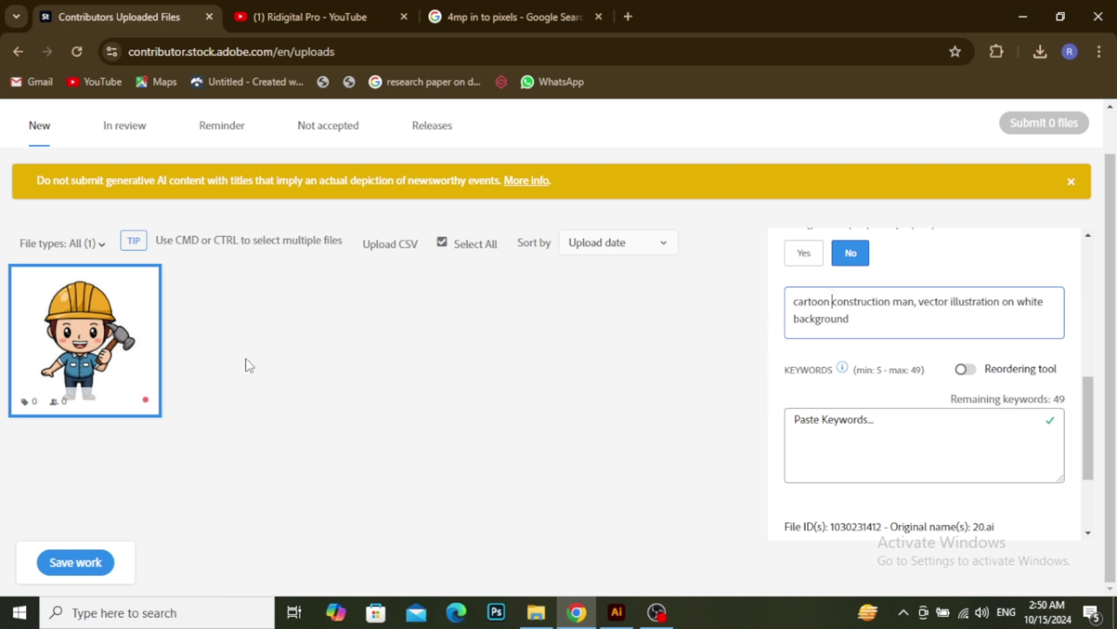
scroll(738, 390, up, 1)
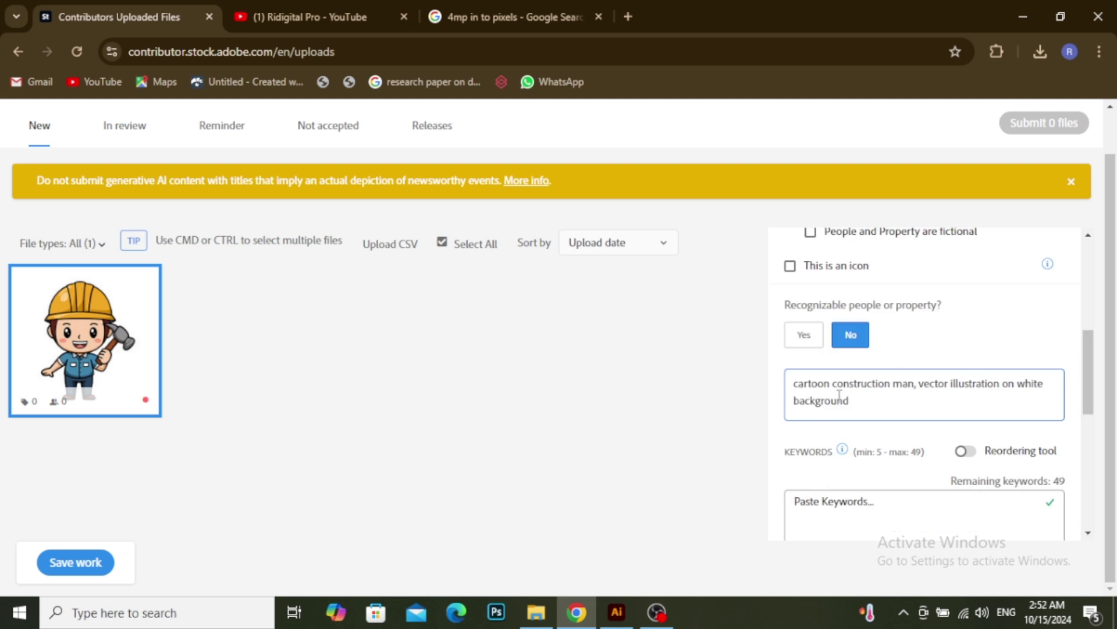
scroll(852, 396, down, 4)
scroll(856, 397, up, 1)
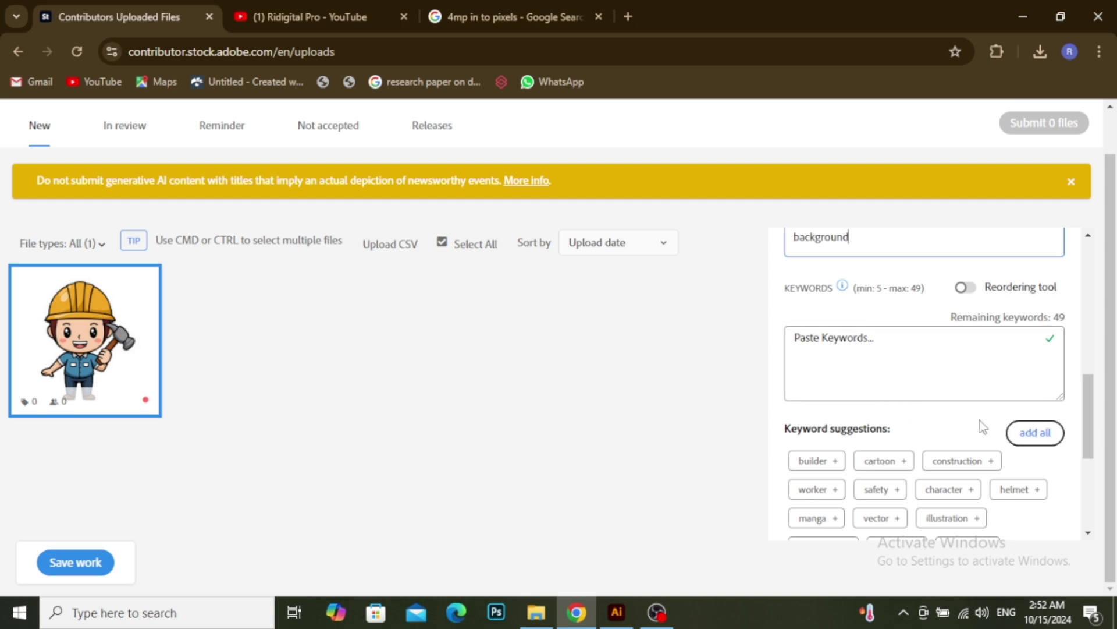
click(1034, 433)
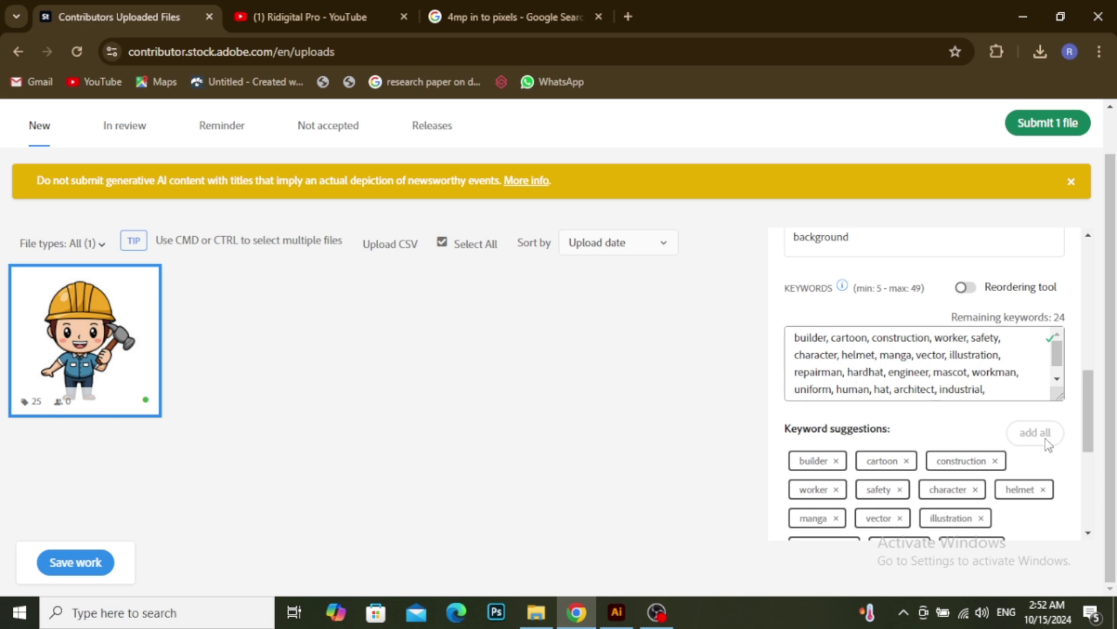
scroll(924, 398, down, 2)
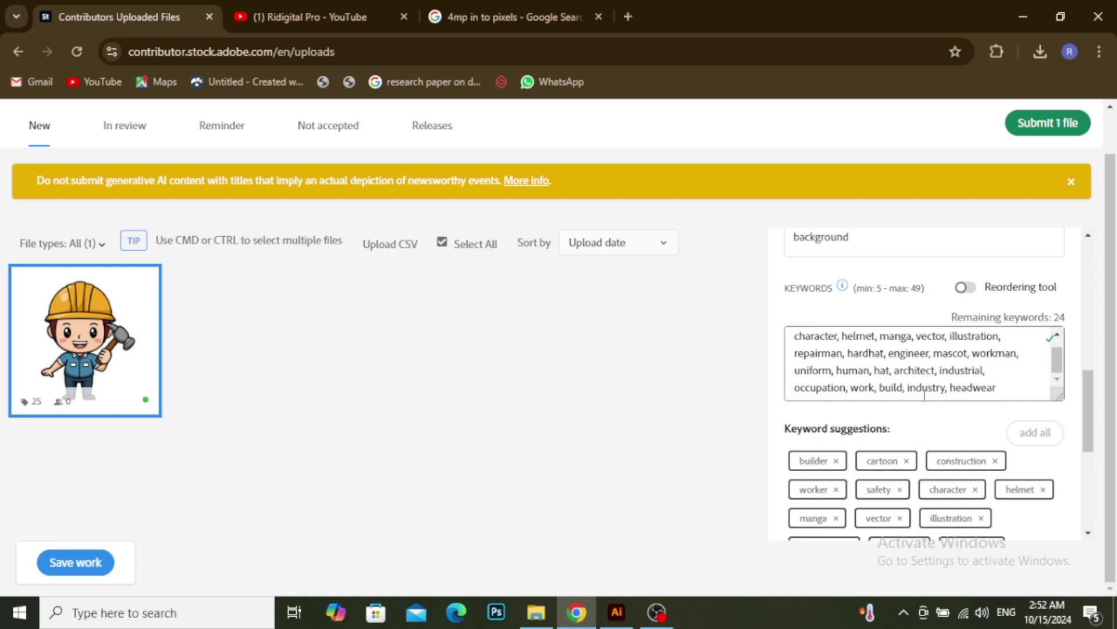
scroll(940, 430, down, 4)
Start submitting the file after a last check of its details, and accept both submission terms and conditions.
scroll(942, 433, up, 10)
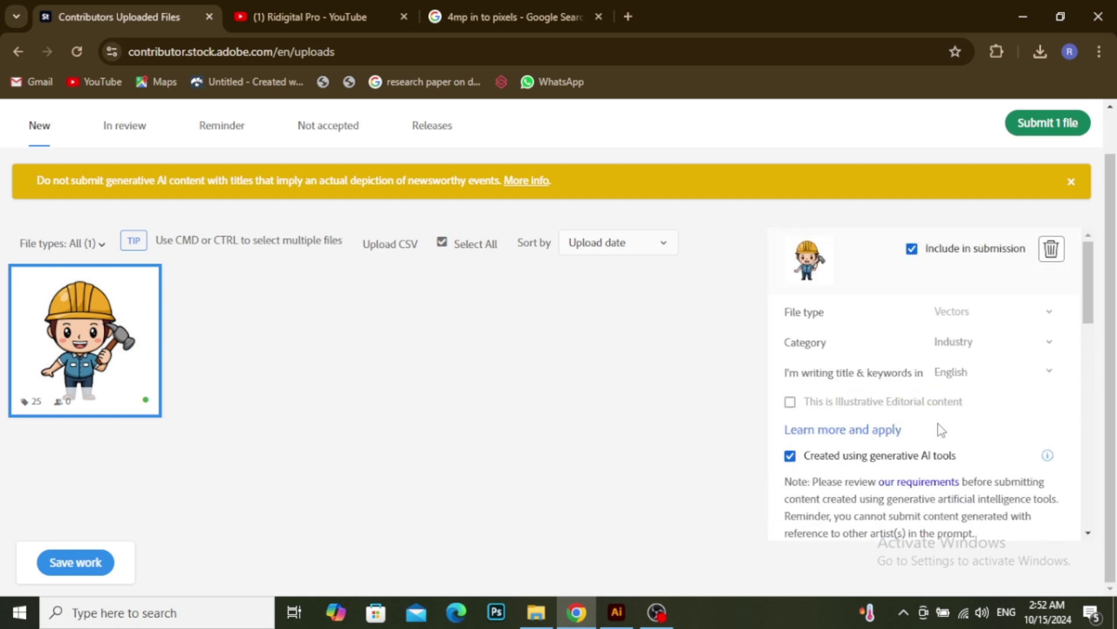
scroll(888, 385, down, 2)
scroll(805, 393, up, 2)
click(1063, 130)
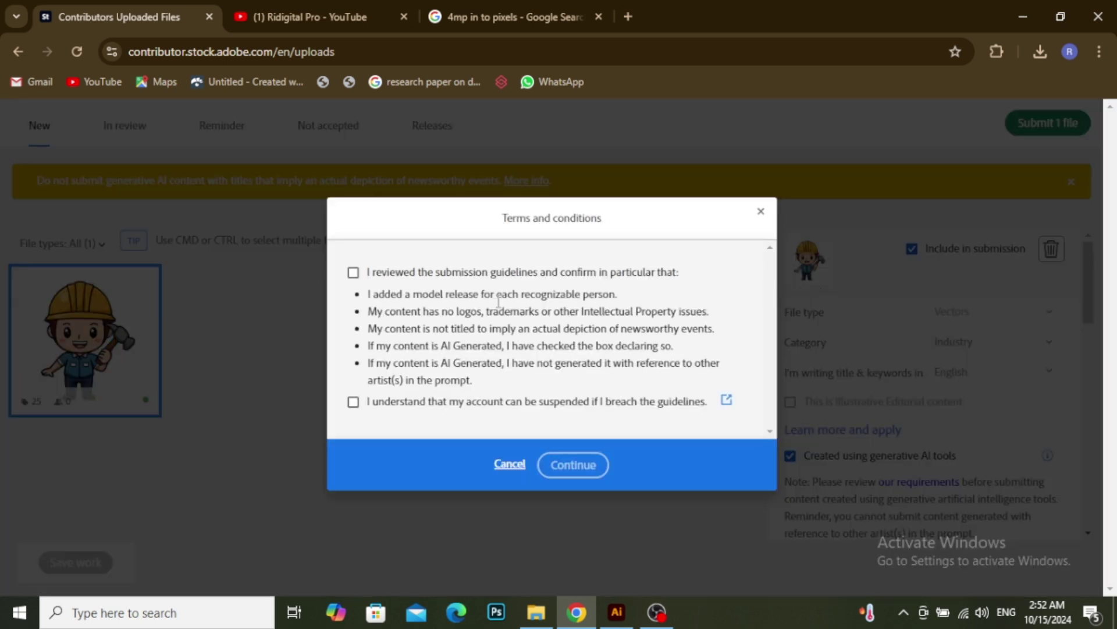
click(353, 273)
click(353, 402)
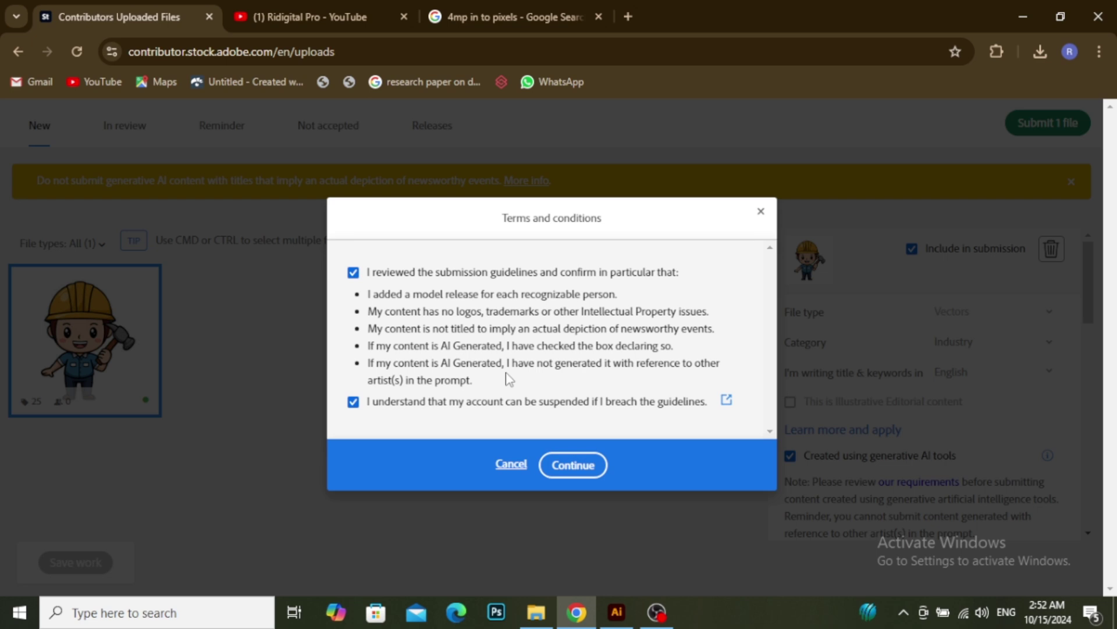
click(575, 470)
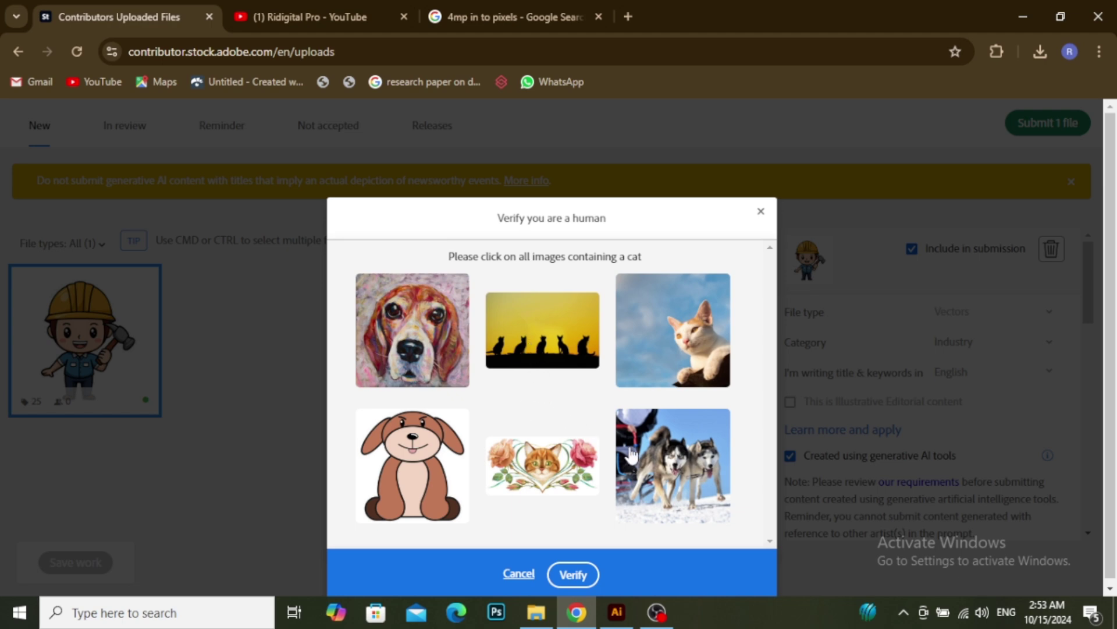
Select all three images containing a cat in the human verification and verify them.
click(546, 356)
click(655, 375)
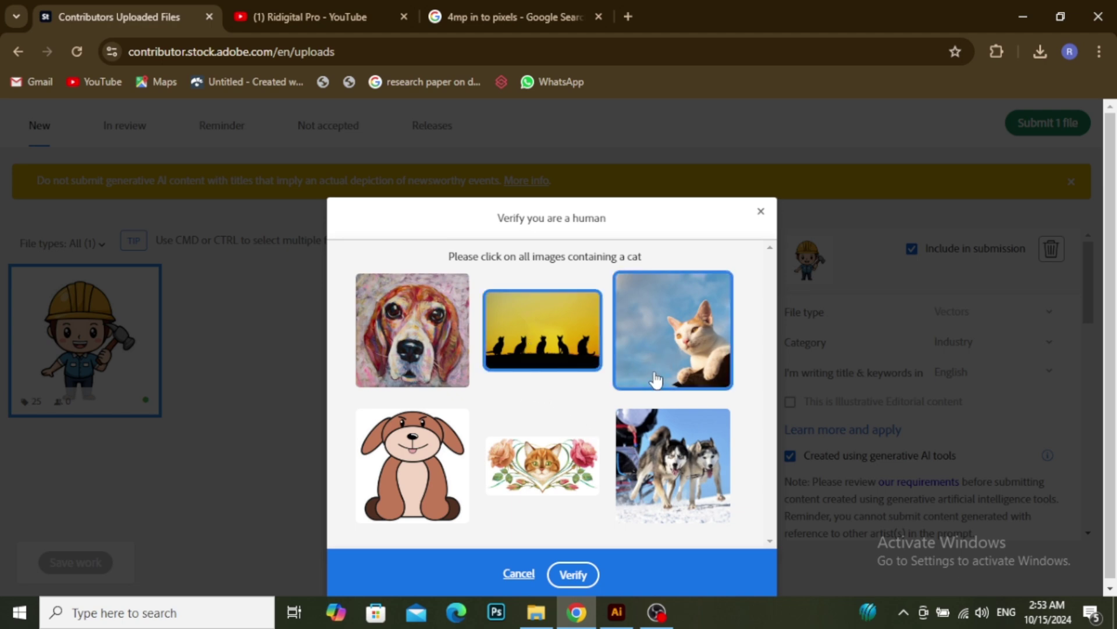
click(566, 469)
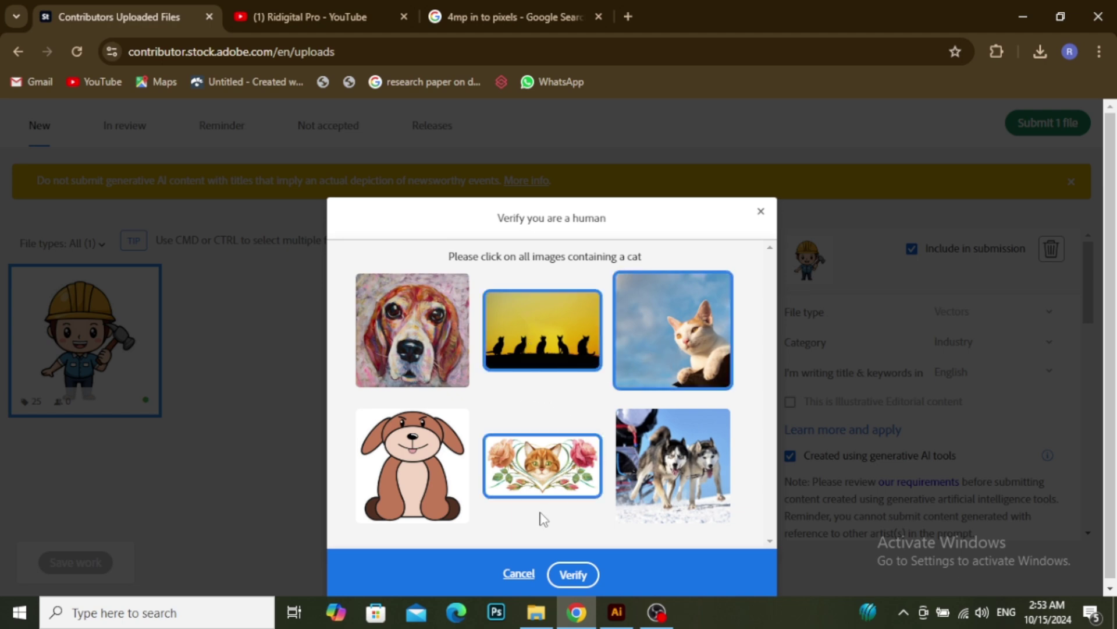
click(570, 582)
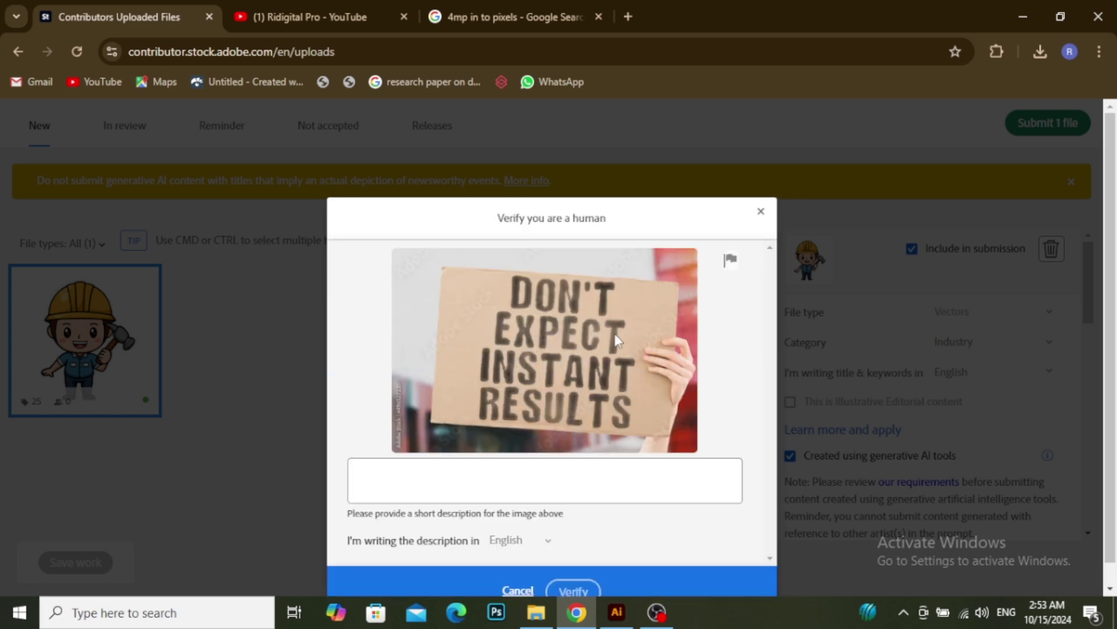
click(616, 459)
text(don)
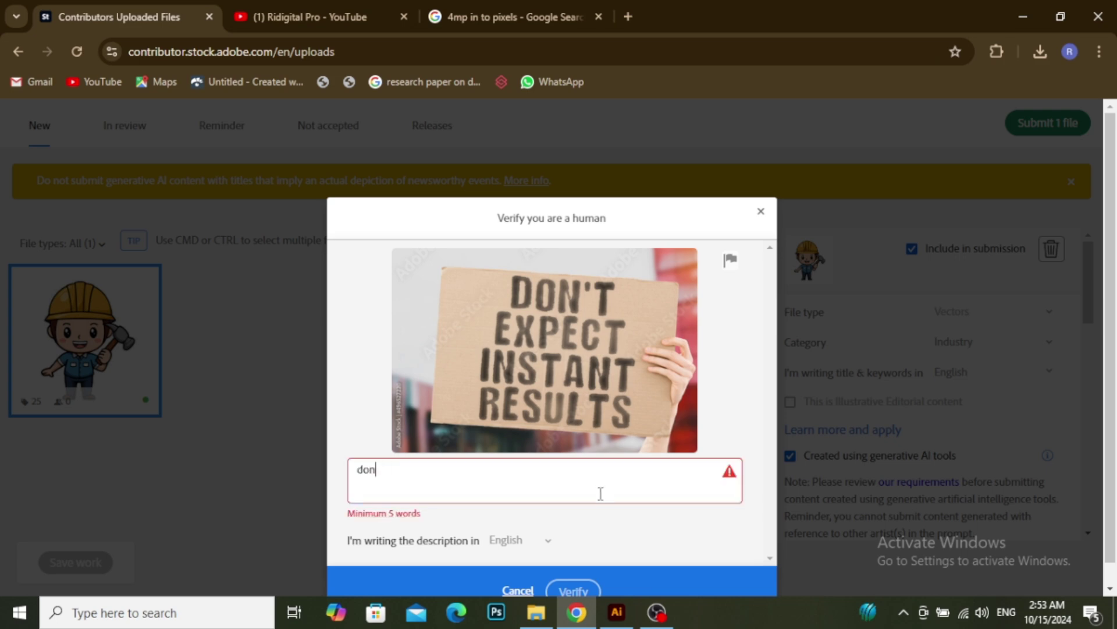
text(t expect instant results)
scroll(601, 487, down, 1)
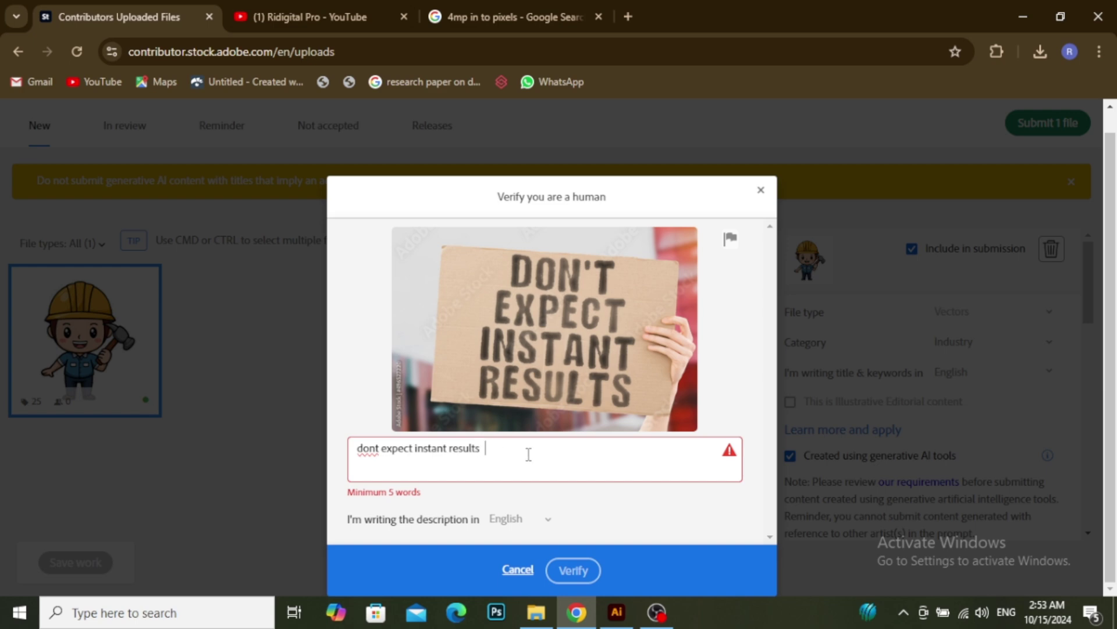
key(ctrl+a)
key(ctrl+c)
click(652, 451)
key(ctrl+v)
key(ctrl+a)
key(BackSpace)
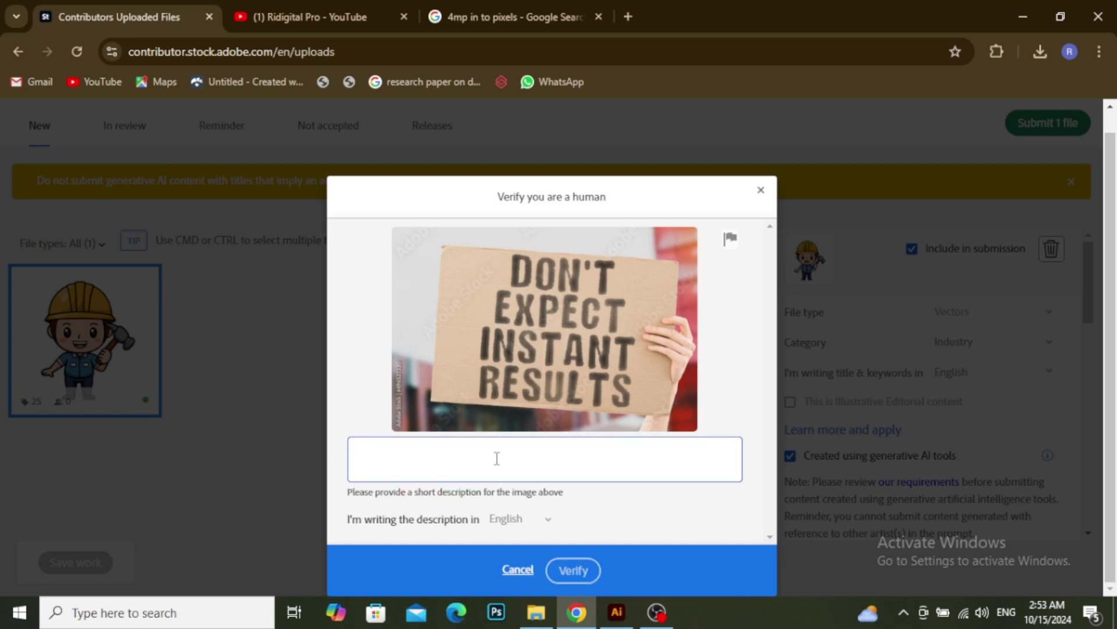
Describe the verification image as "hand with banner written on message", verify it and submit the worker vector.
text(hand with banner wr)
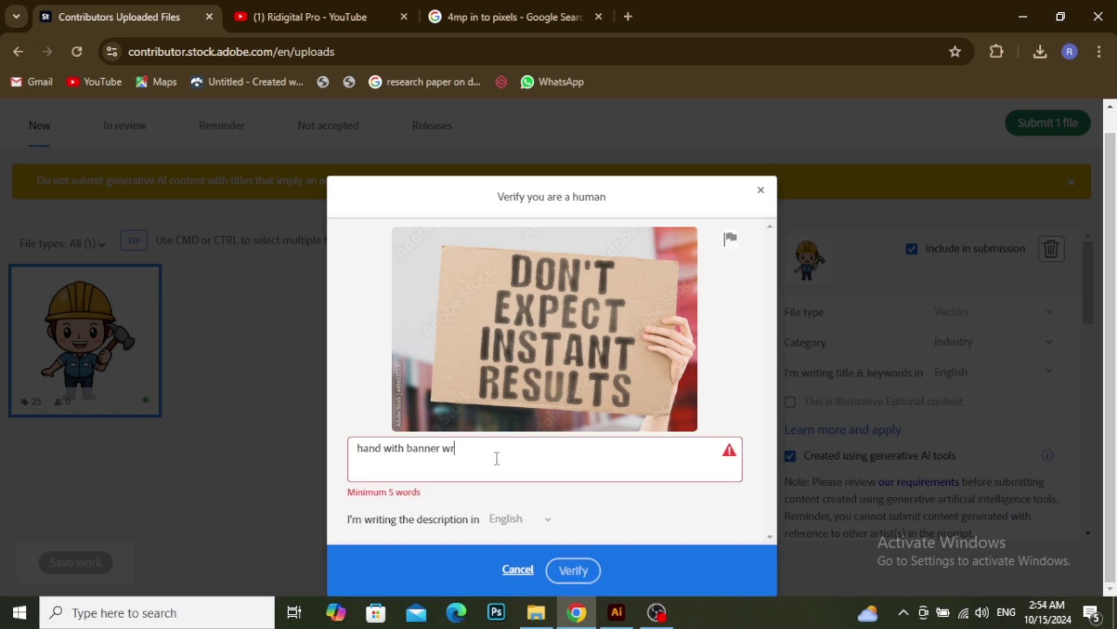
text(itten on message)
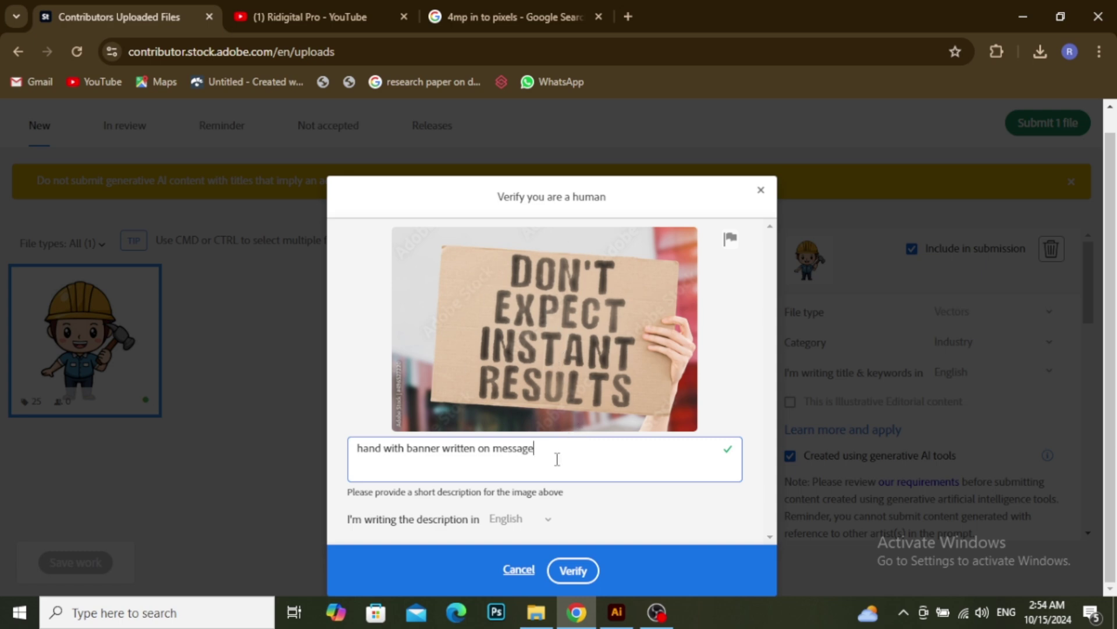
click(569, 570)
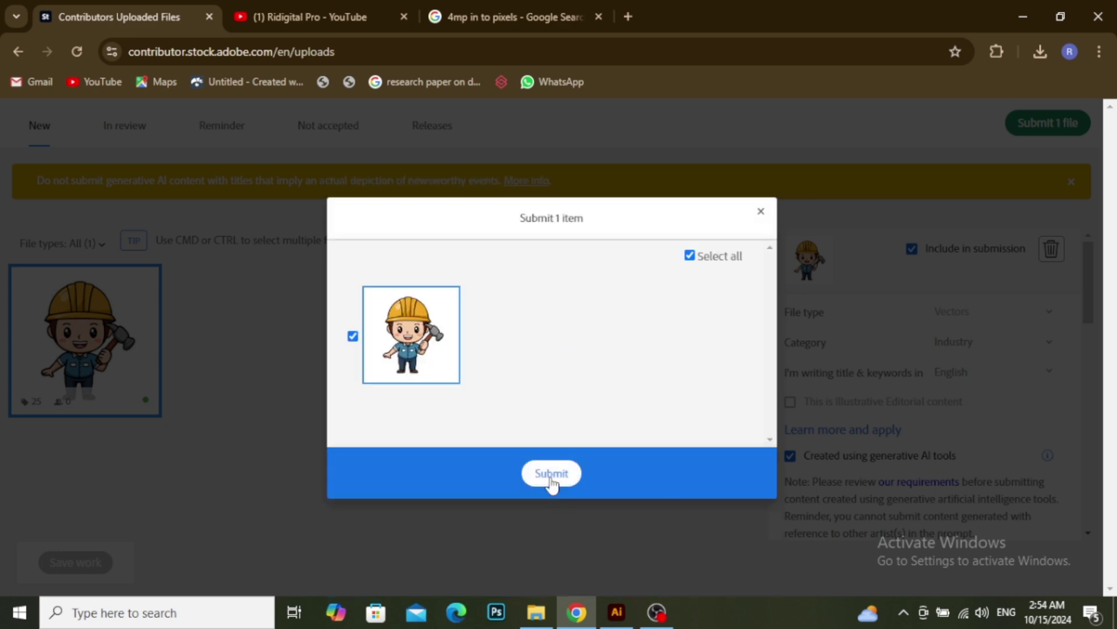
click(551, 474)
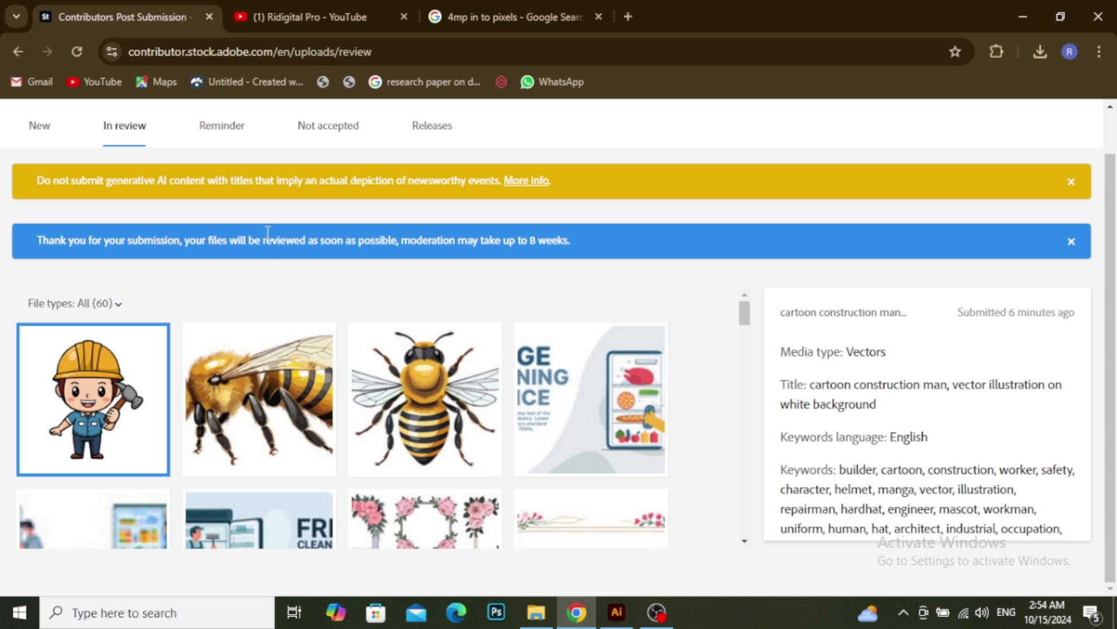
Check the list of new uploads and open the contributor dashboard.
click(38, 131)
scroll(38, 136, up, 1)
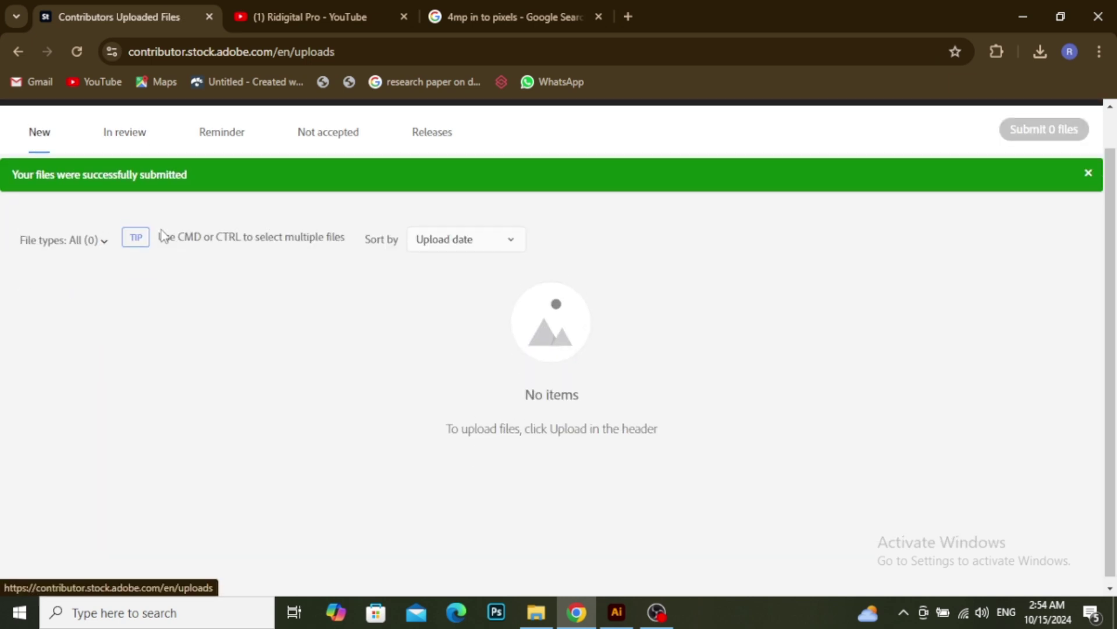
click(224, 125)
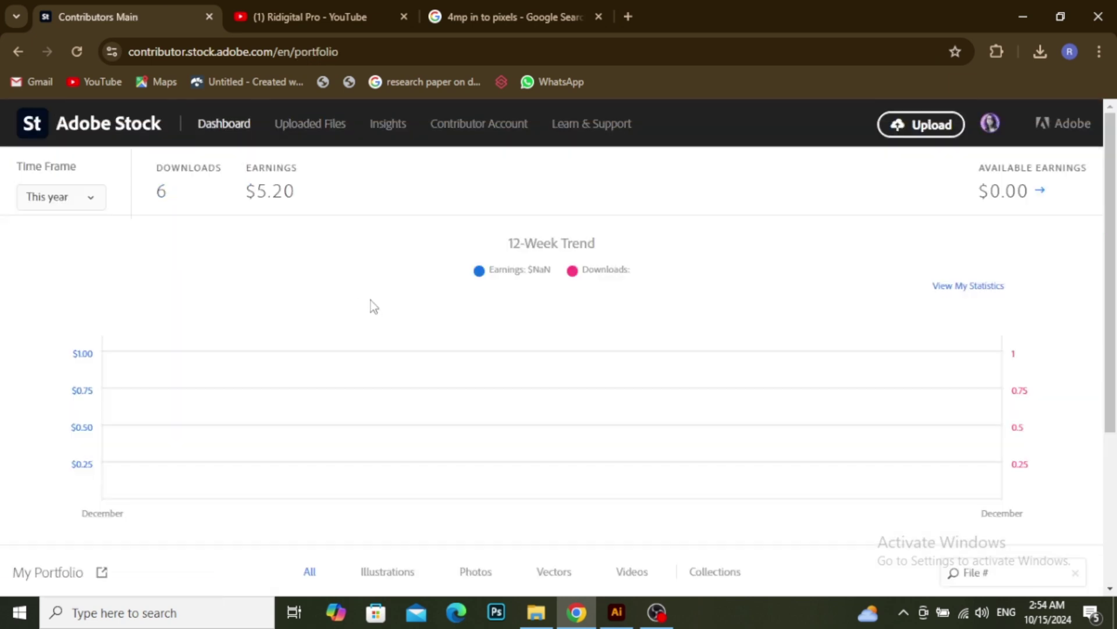
Switch to the Ridigital Pro YouTube channel and browse its uploaded videos.
click(322, 14)
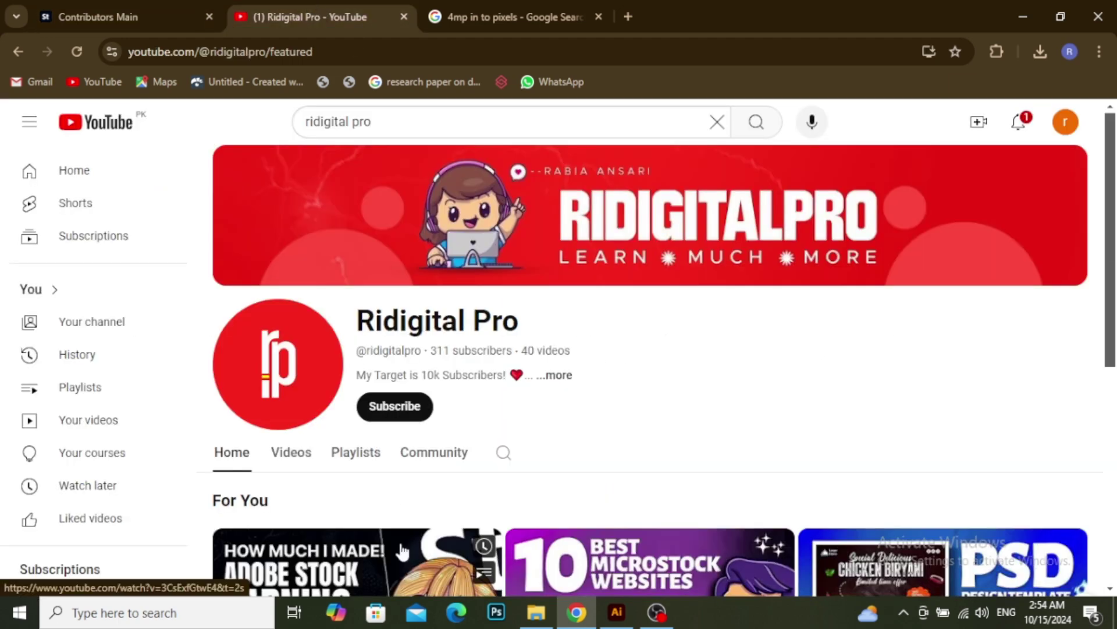
scroll(402, 550, down, 3)
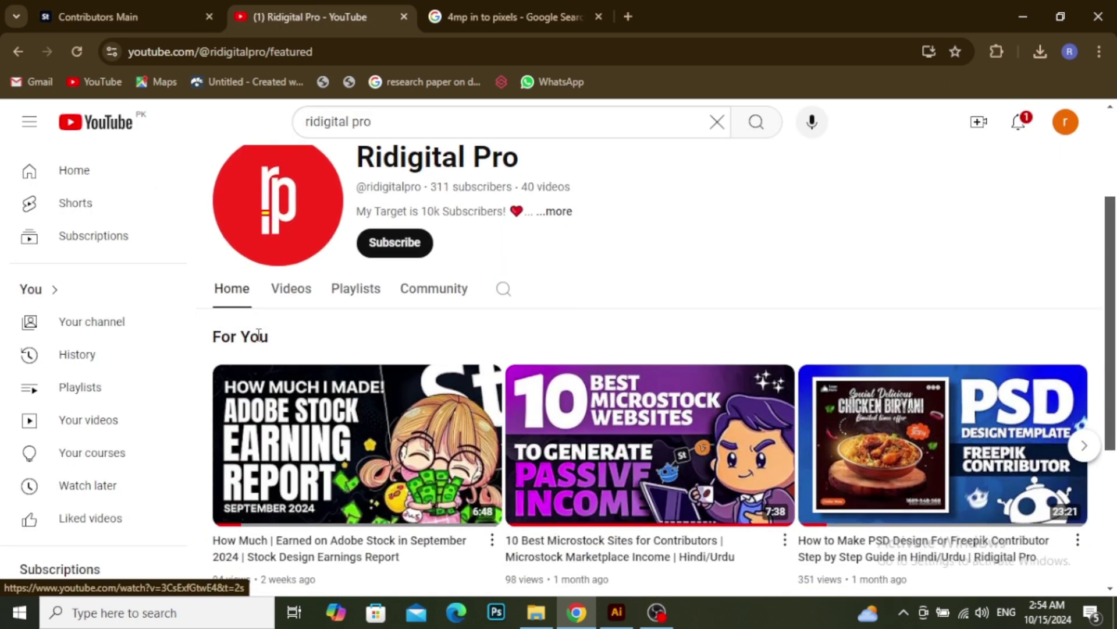
click(296, 290)
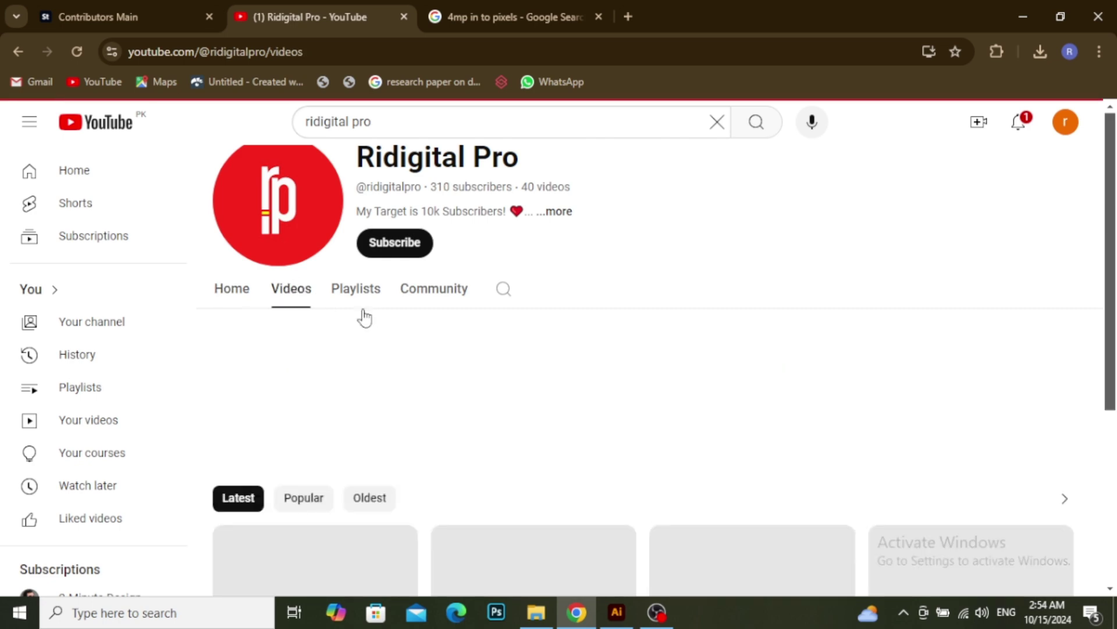
scroll(365, 317, down, 5)
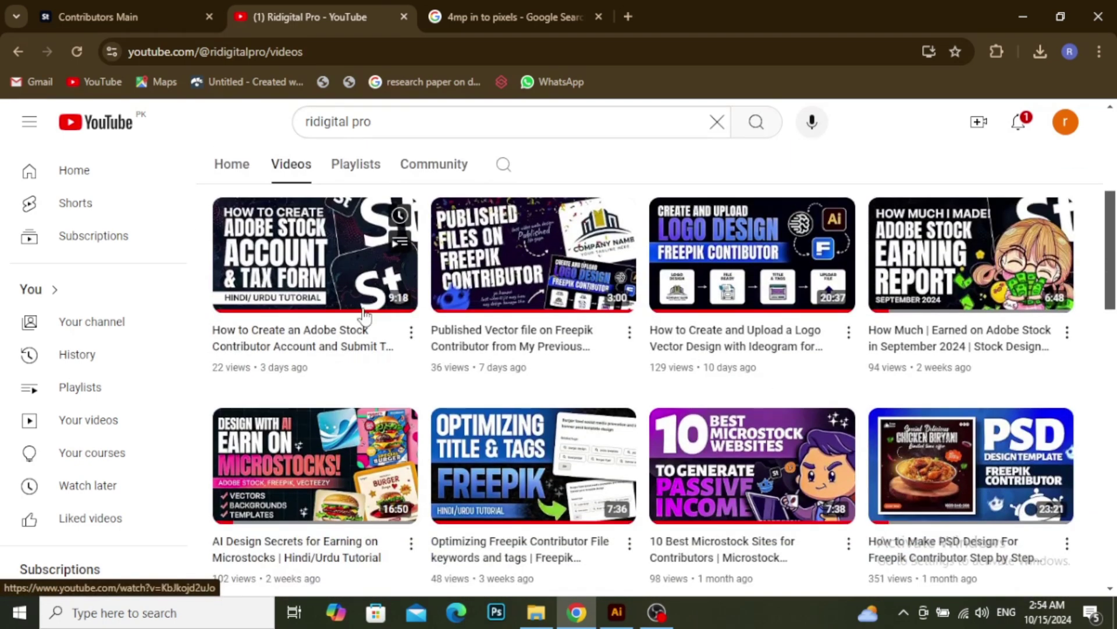
scroll(365, 317, down, 3)
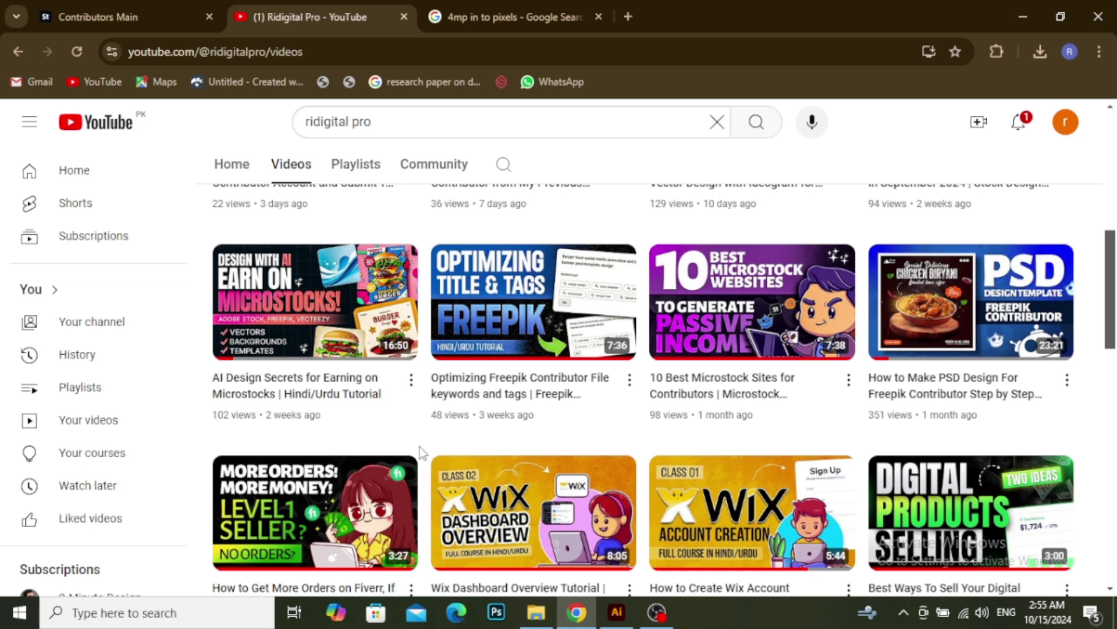
mouse_move(346, 353)
View the Adobe Stock dashboard's earnings and downloads, and return to the latest videos on the YouTube channel.
click(131, 17)
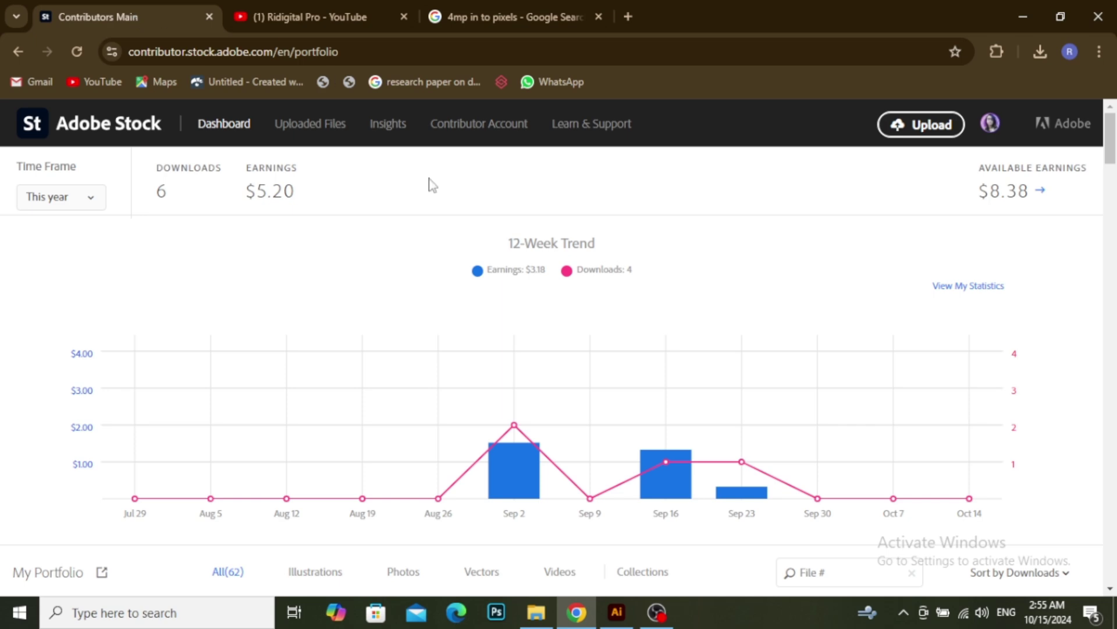
click(324, 14)
scroll(406, 227, up, 4)
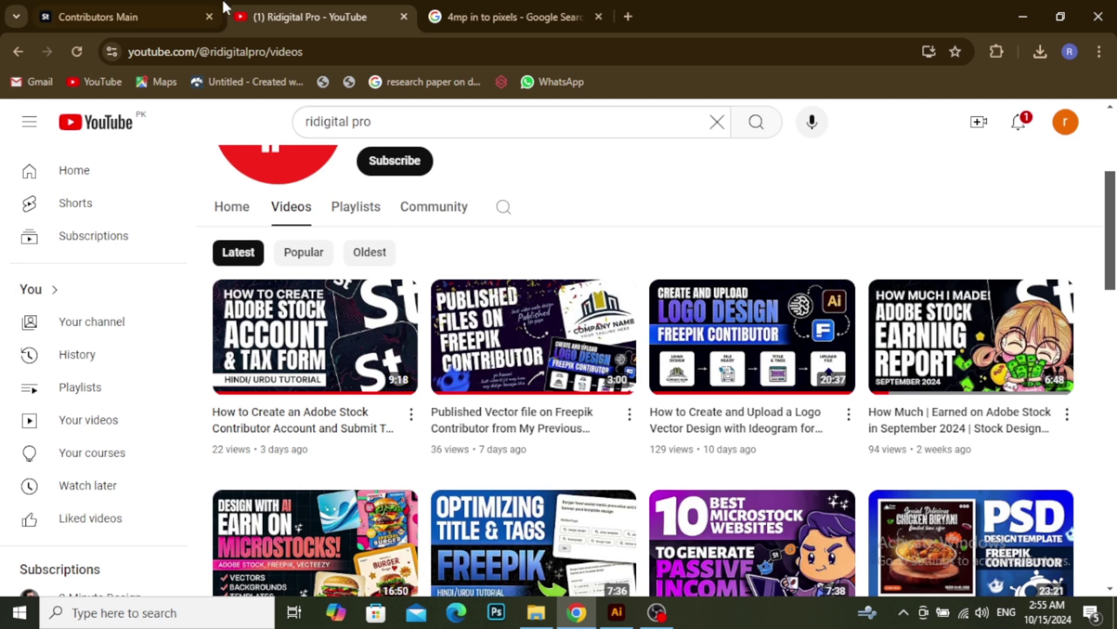
Switch to the Adobe Stock contributor dashboard and review the 12-week trend and the download counts of the portfolio files.
click(107, 17)
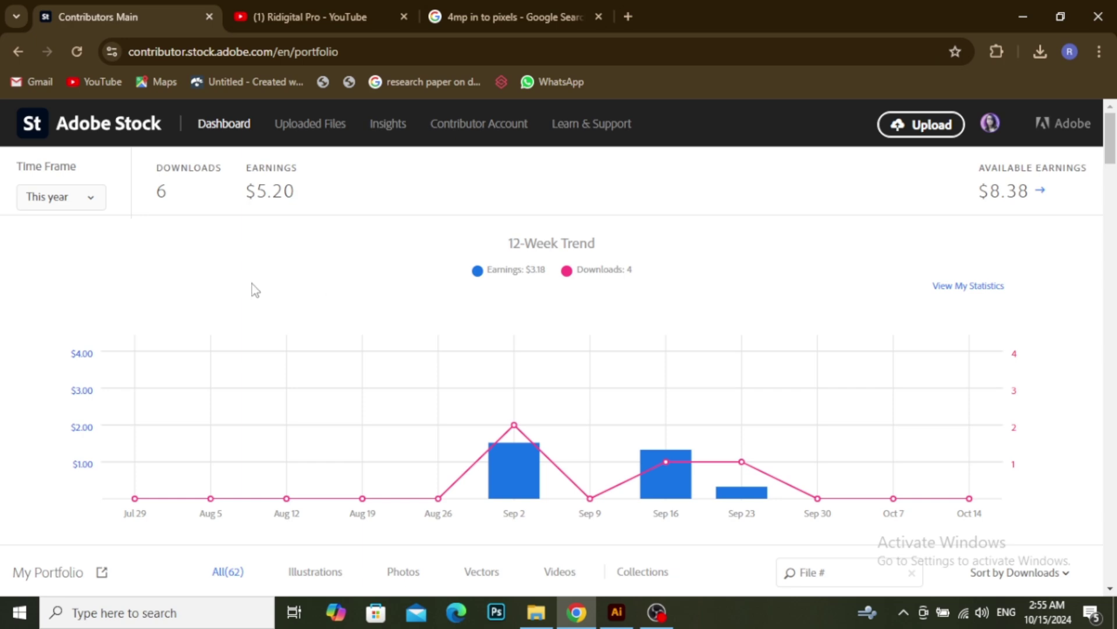
scroll(425, 309, down, 1)
scroll(429, 309, up, 1)
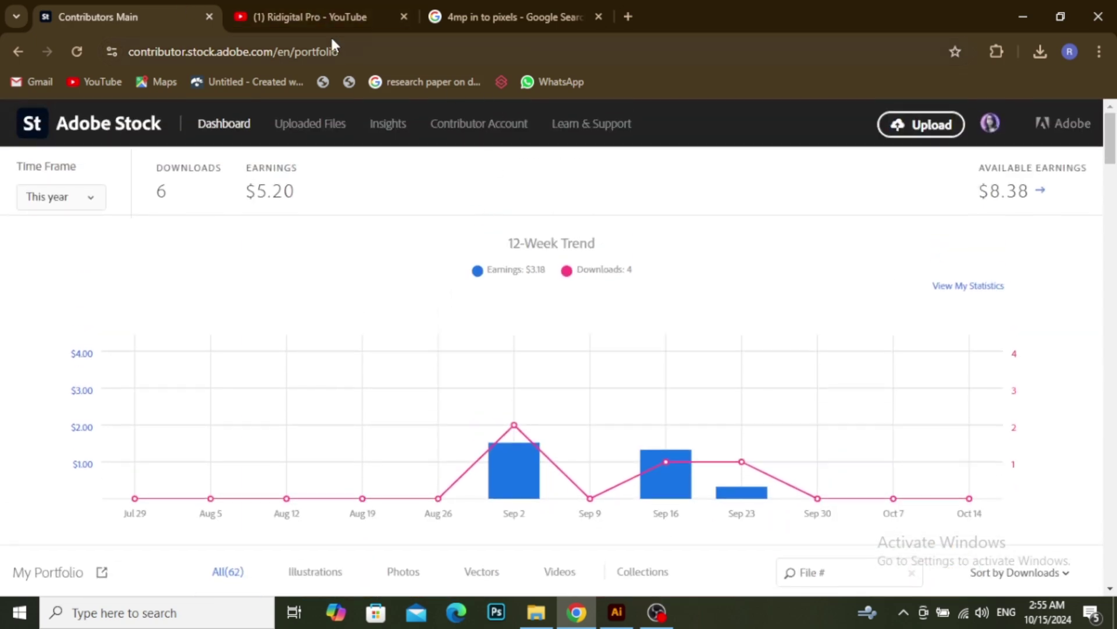
scroll(429, 194, down, 6)
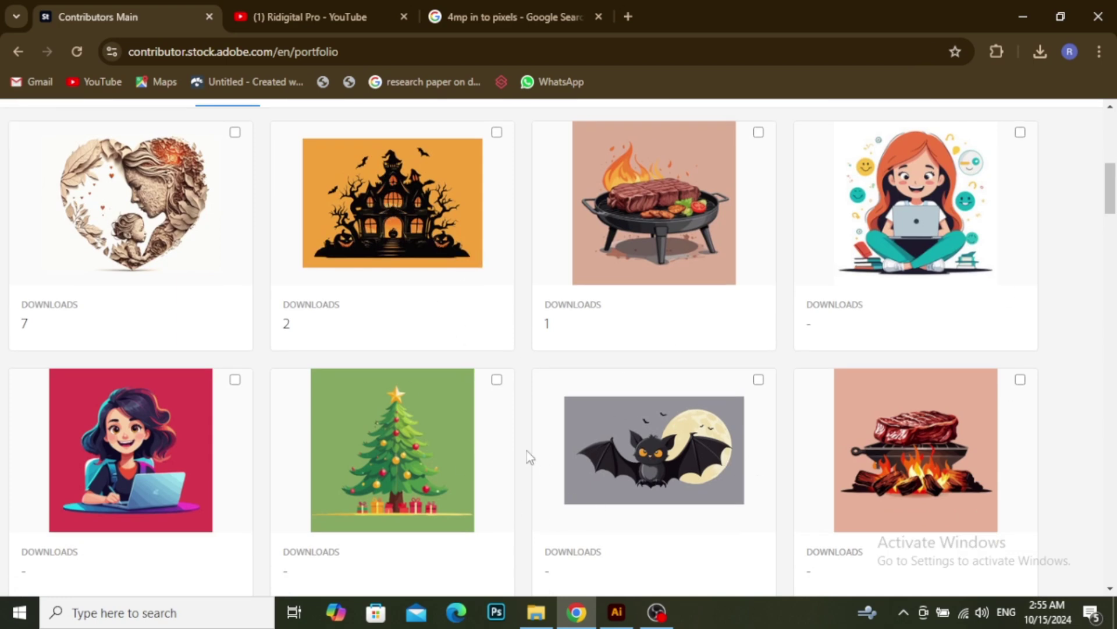
scroll(526, 454, up, 6)
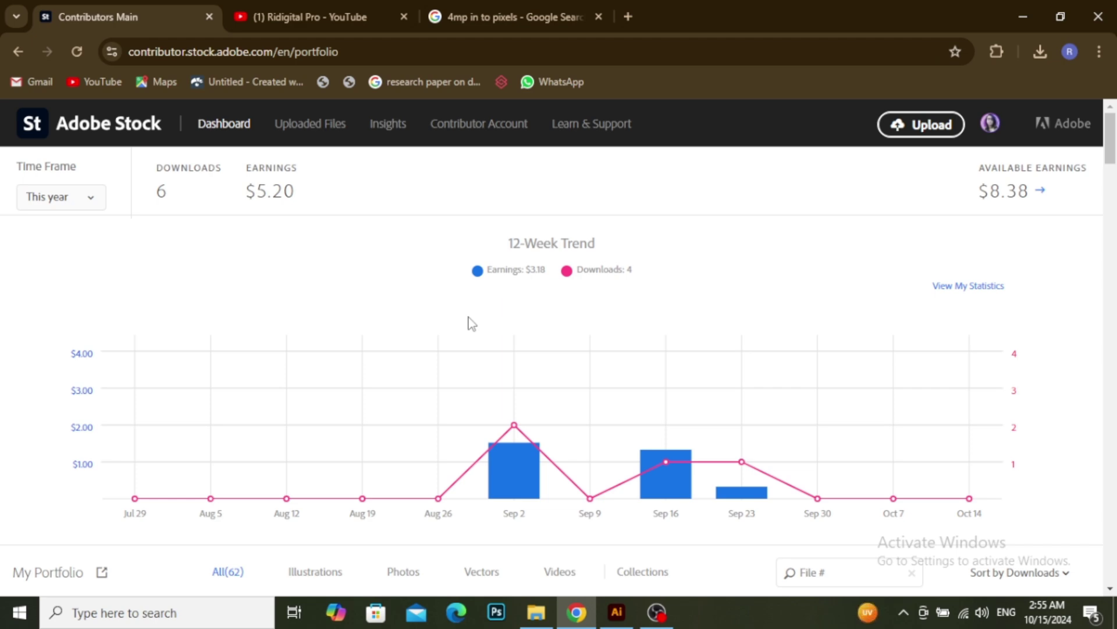
scroll(457, 298, down, 4)
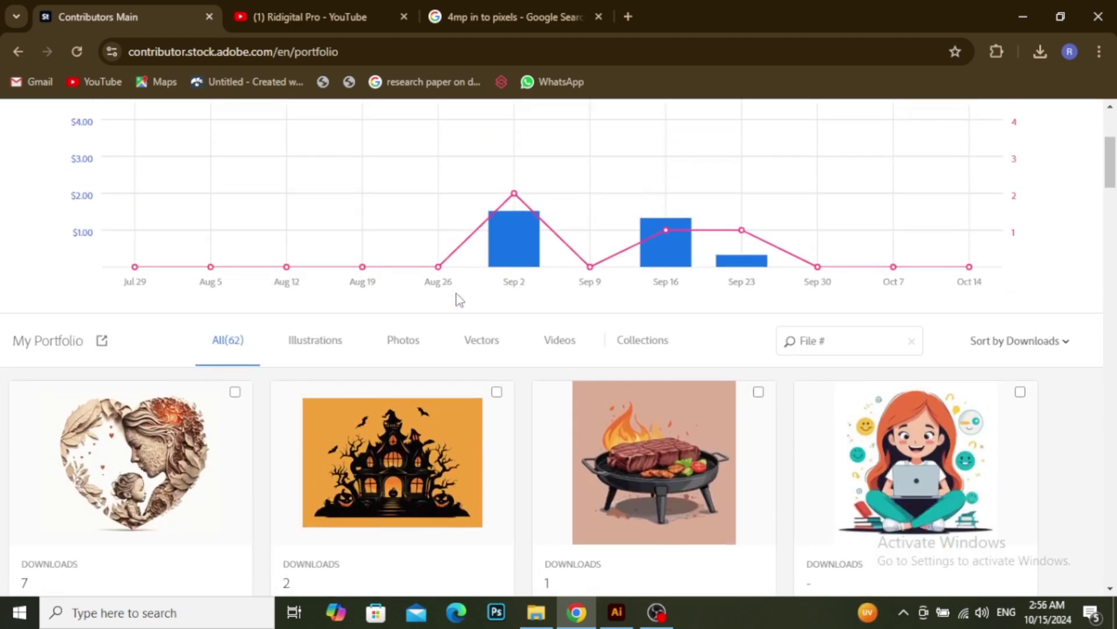
scroll(458, 298, up, 4)
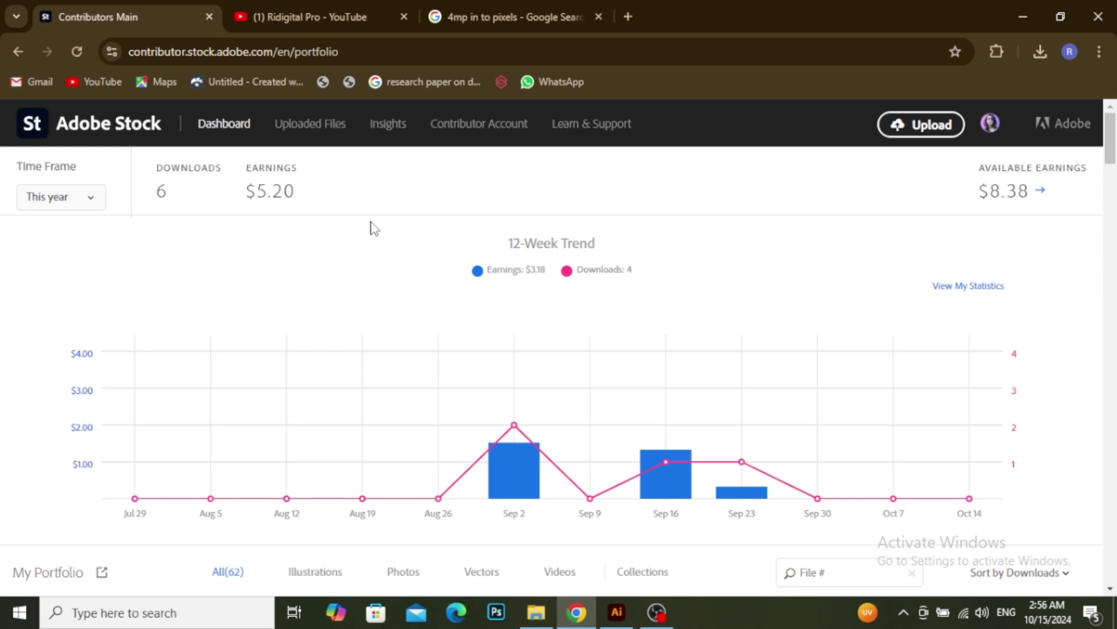